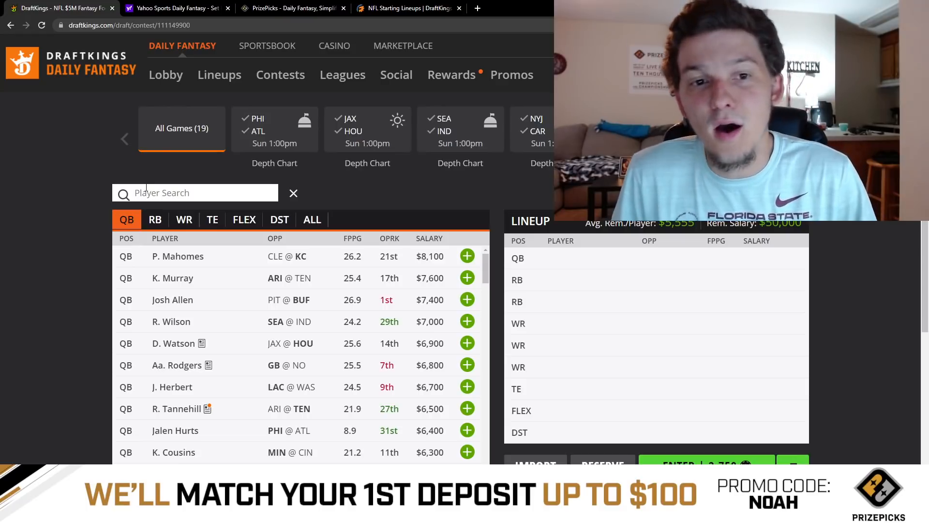
Step: Check the NFL $1 Million Baller lineup page on Yahoo and return to the DraftKings contest page
{"action": "left_click", "coordinate": [156, 6]}
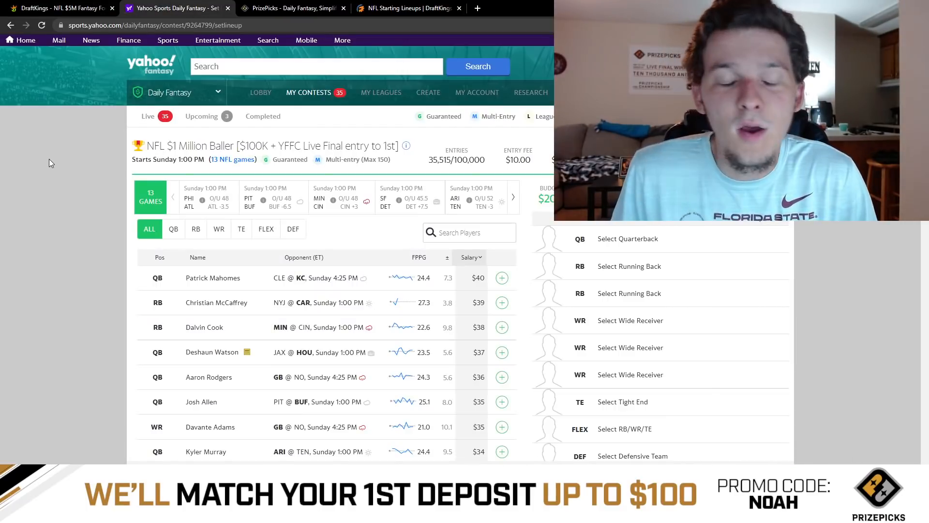
{"action": "left_click", "coordinate": [49, 8]}
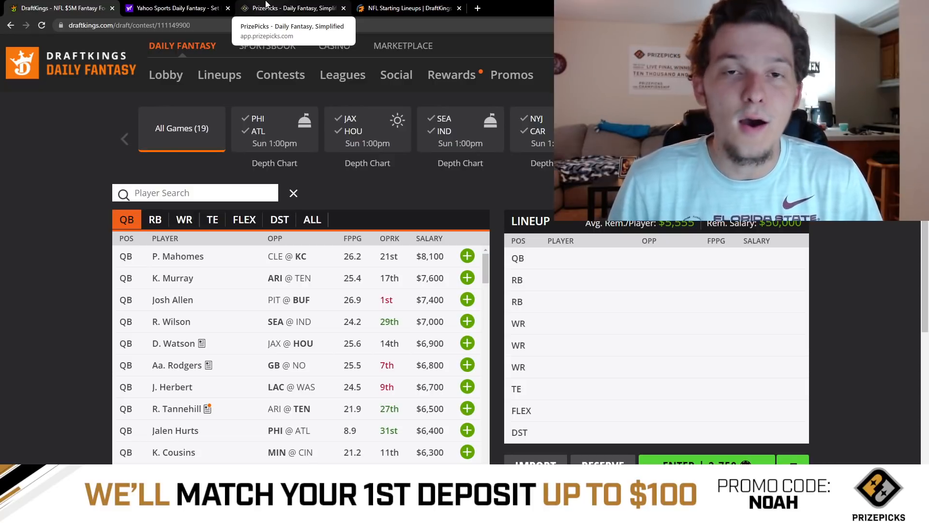
Step: Switch to PrizePicks and examine the players' projected fantasy scores on the NFL board
{"action": "left_click", "coordinate": [265, 6]}
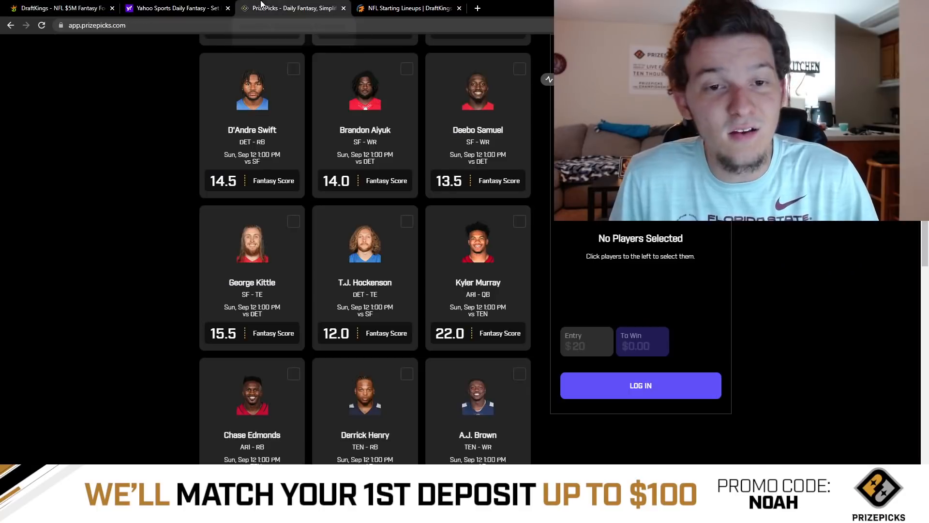
{"action": "scroll", "coordinate": [105, 157], "scroll_direction": "up", "scroll_amount": 5}
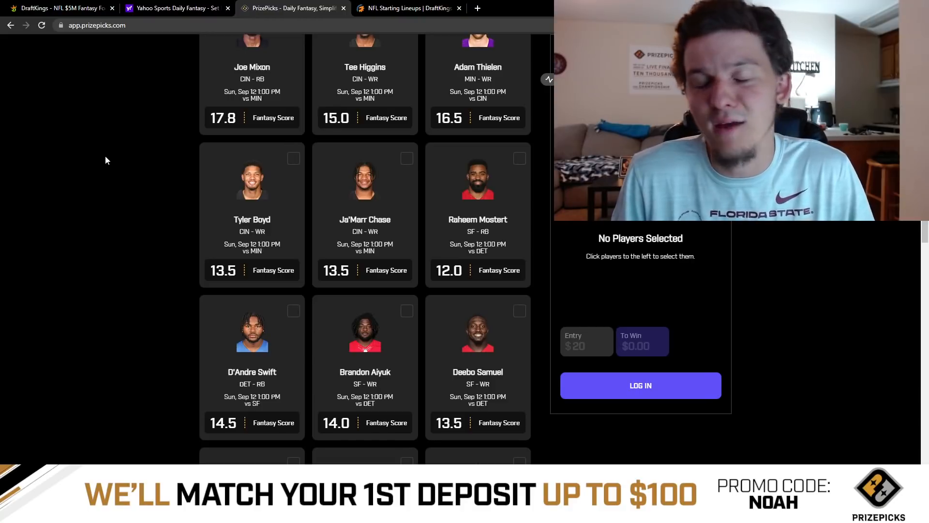
{"action": "scroll", "coordinate": [105, 160], "scroll_direction": "up", "scroll_amount": 3}
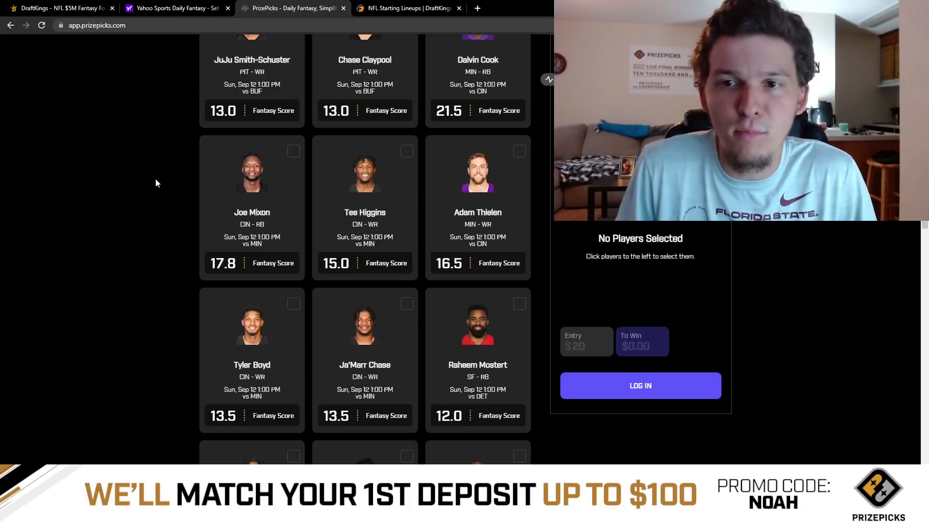
{"action": "scroll", "coordinate": [167, 177], "scroll_direction": "up", "scroll_amount": 10}
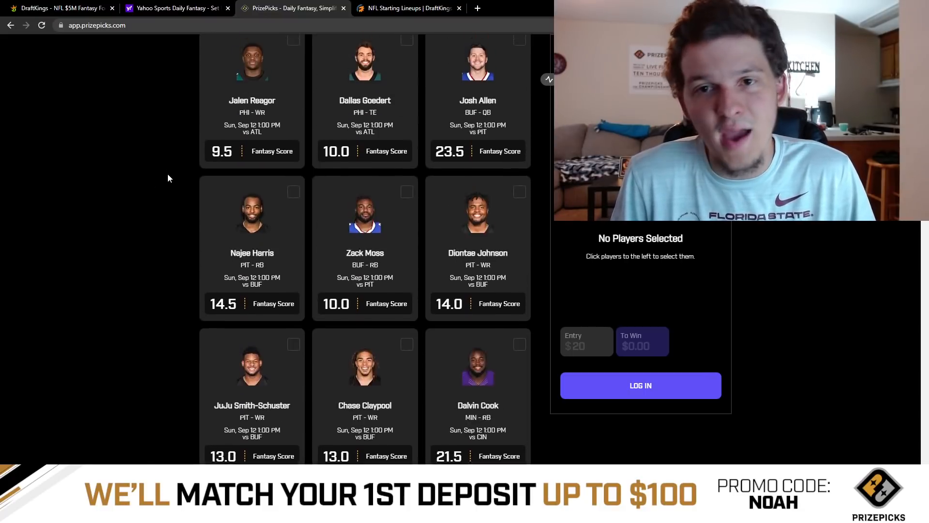
{"action": "scroll", "coordinate": [167, 179], "scroll_direction": "up", "scroll_amount": 10}
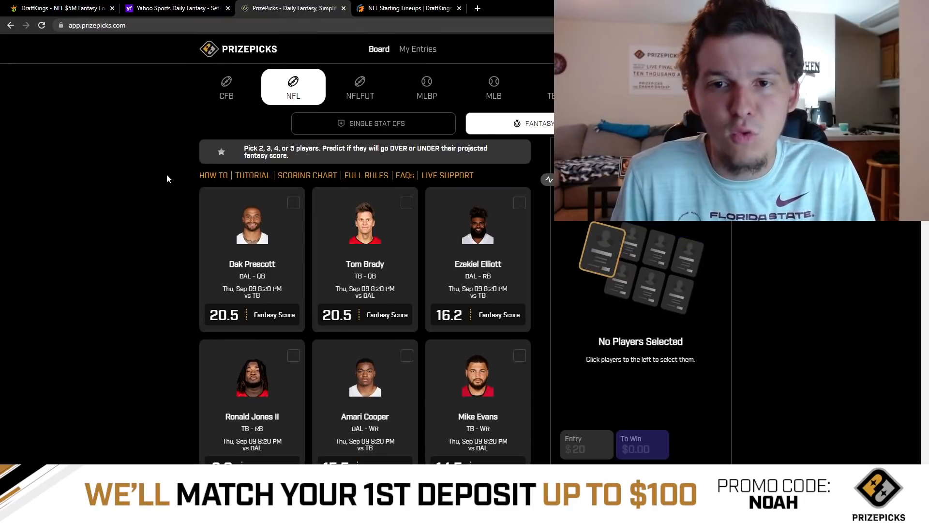
{"action": "scroll", "coordinate": [167, 174], "scroll_direction": "down", "scroll_amount": 20}
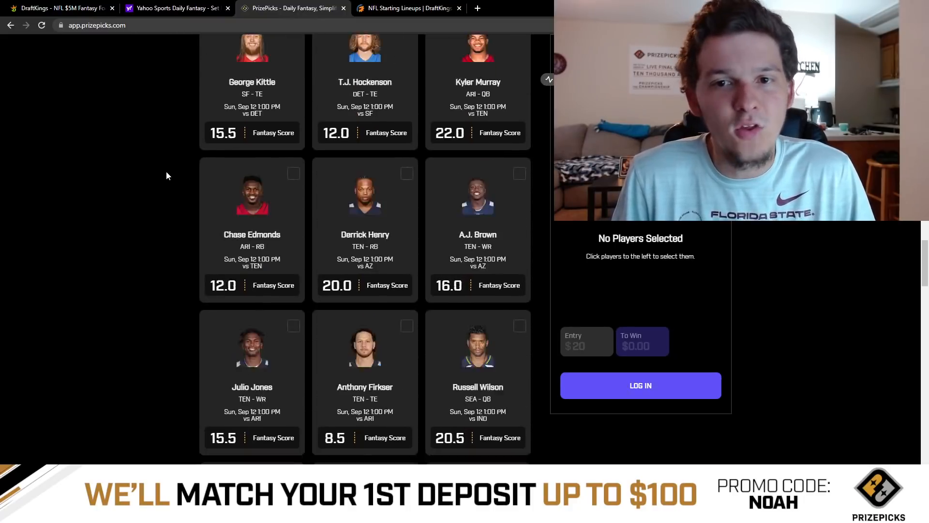
{"action": "scroll", "coordinate": [166, 175], "scroll_direction": "down", "scroll_amount": 4}
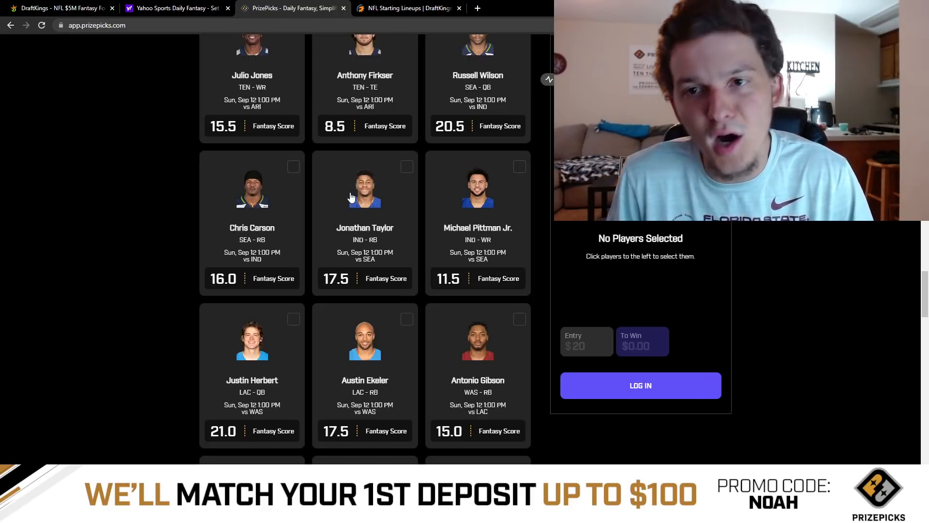
{"action": "scroll", "coordinate": [187, 189], "scroll_direction": "up", "scroll_amount": 4}
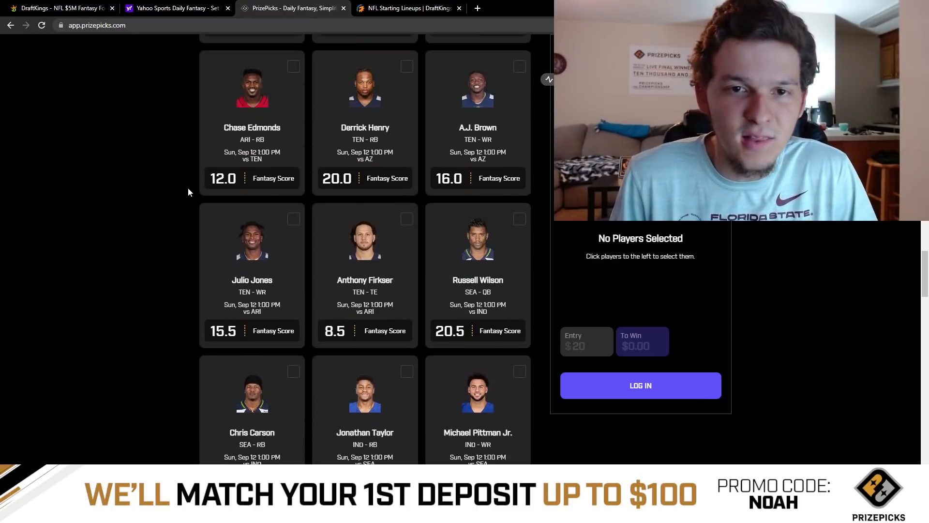
{"action": "scroll", "coordinate": [189, 192], "scroll_direction": "up", "scroll_amount": 1}
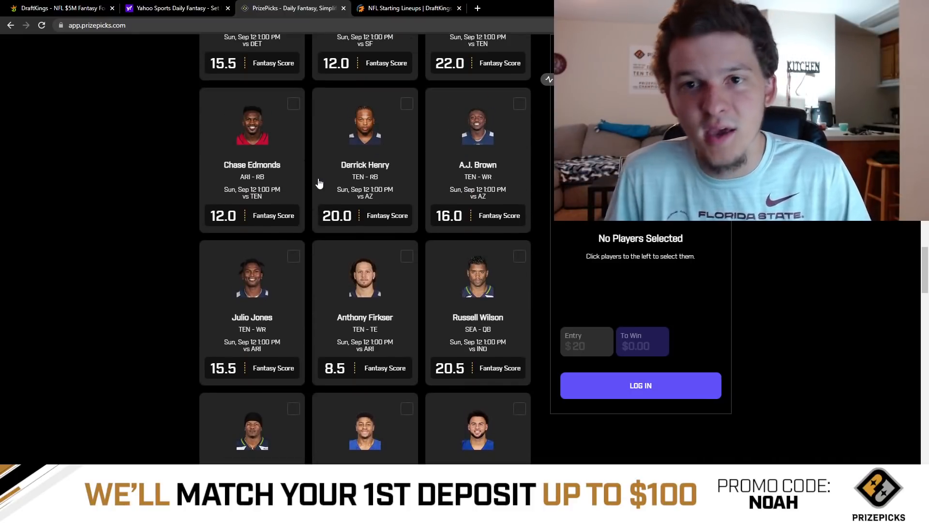
{"action": "scroll", "coordinate": [332, 191], "scroll_direction": "up", "scroll_amount": 3}
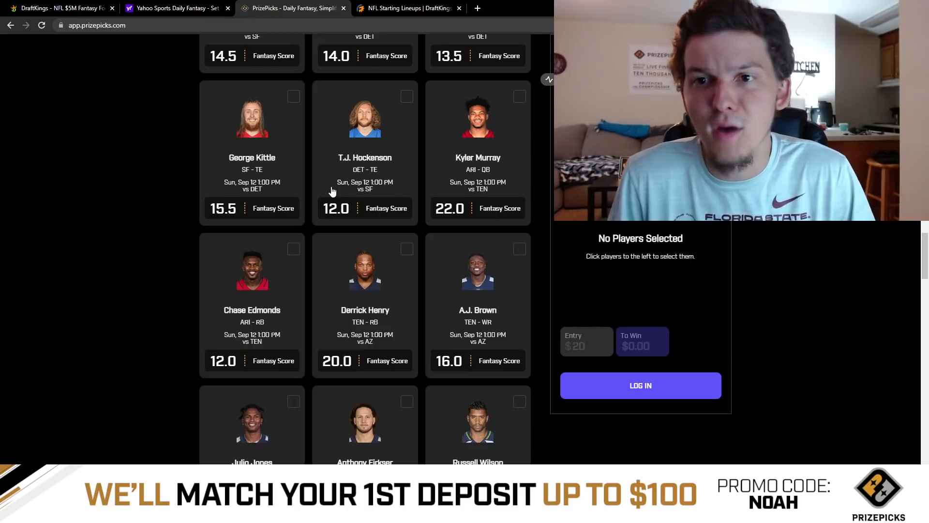
{"action": "scroll", "coordinate": [332, 190], "scroll_direction": "up", "scroll_amount": 2}
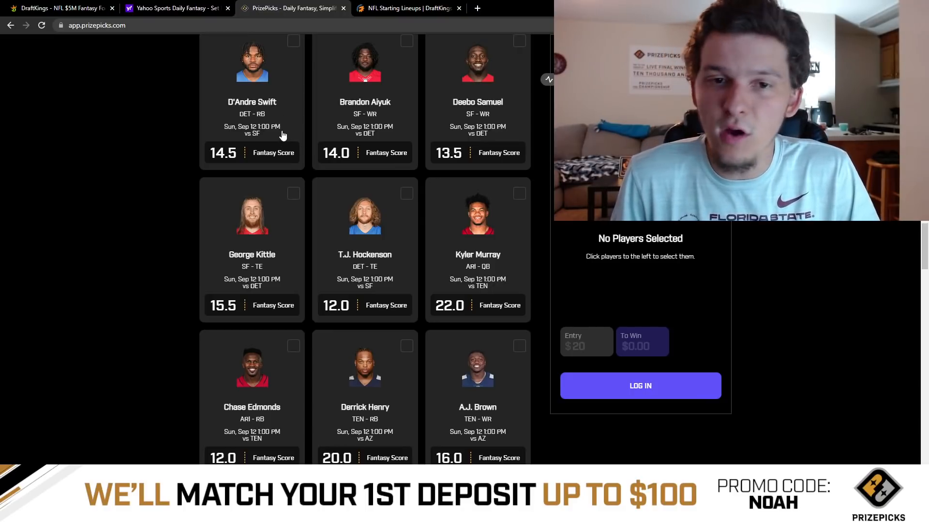
{"action": "scroll", "coordinate": [284, 145], "scroll_direction": "up", "scroll_amount": 10}
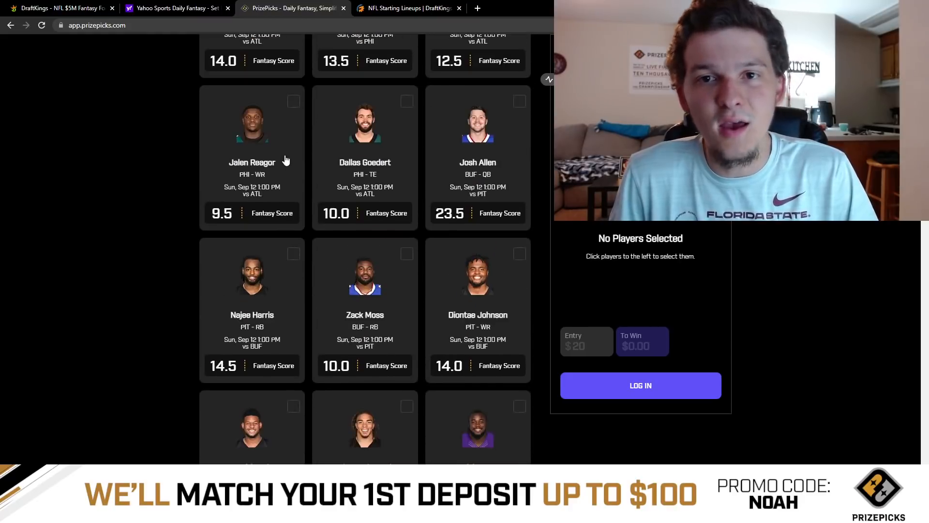
{"action": "scroll", "coordinate": [286, 160], "scroll_direction": "up", "scroll_amount": 10}
{"action": "scroll", "coordinate": [304, 161], "scroll_direction": "up", "scroll_amount": 3}
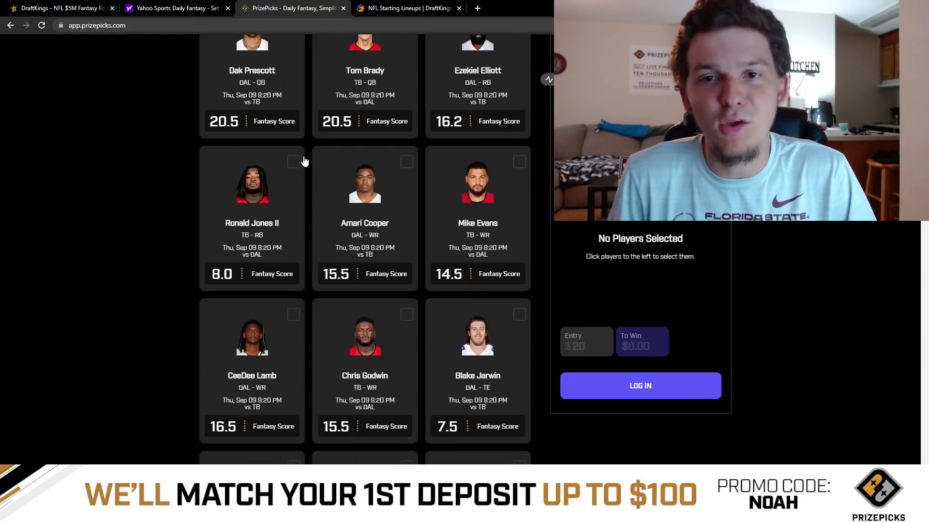
{"action": "scroll", "coordinate": [304, 161], "scroll_direction": "up", "scroll_amount": 4}
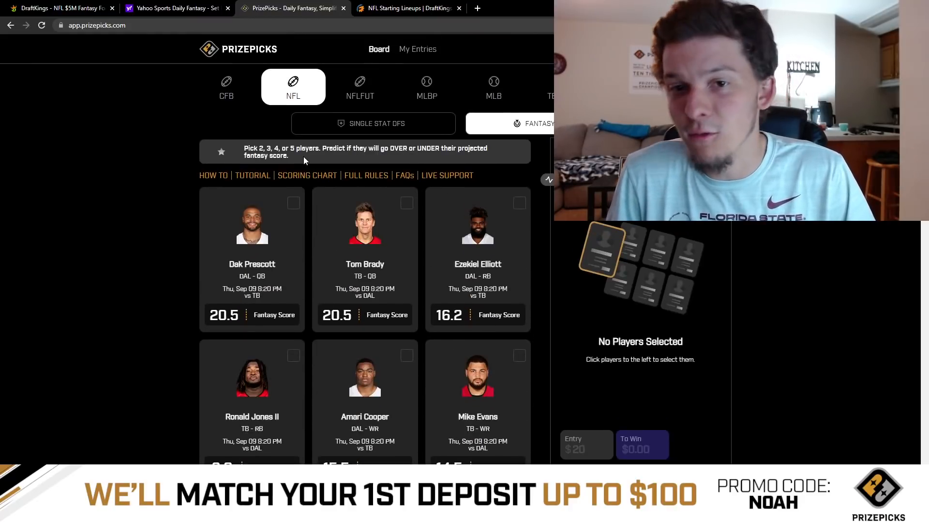
Step: View the NFL single-stat projections for interceptions and rushing yards, and return to the fantasy score board
{"action": "left_click", "coordinate": [372, 128]}
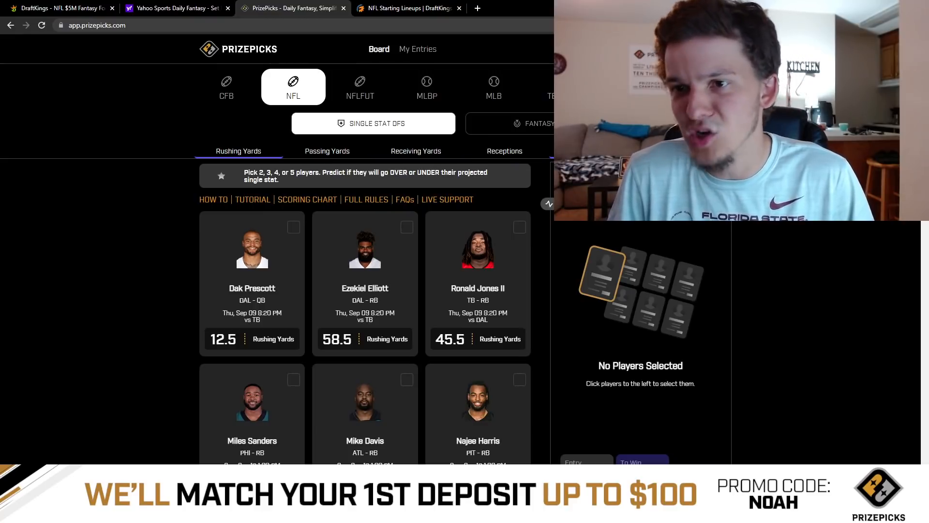
{"action": "left_click", "coordinate": [593, 151]}
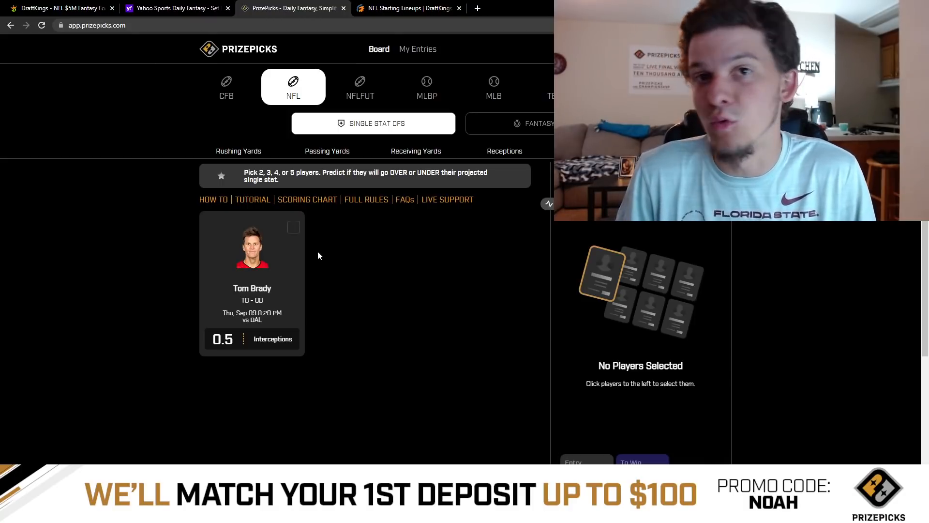
{"action": "left_click", "coordinate": [237, 151]}
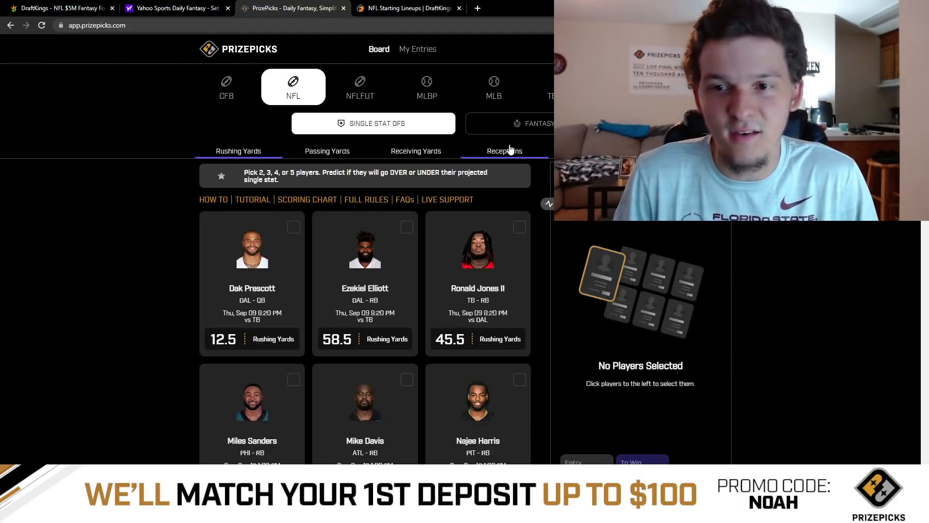
{"action": "left_click", "coordinate": [513, 125]}
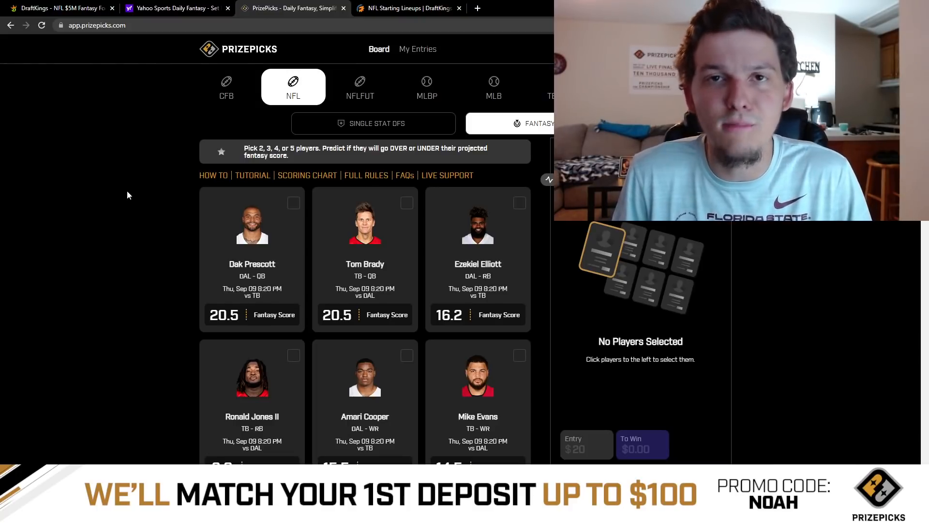
Step: Try a two-player Power Play entry with Kyler Murray and T.J. Hockenson on the fantasy score board, and deselect both players
{"action": "scroll", "coordinate": [147, 216], "scroll_direction": "down", "scroll_amount": 12}
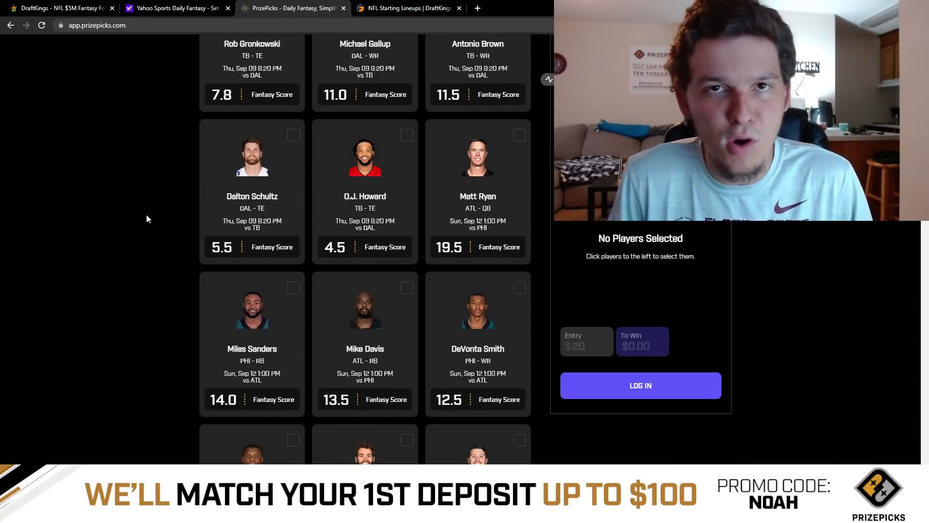
{"action": "scroll", "coordinate": [148, 220], "scroll_direction": "down", "scroll_amount": 3}
{"action": "scroll", "coordinate": [147, 219], "scroll_direction": "down", "scroll_amount": 15}
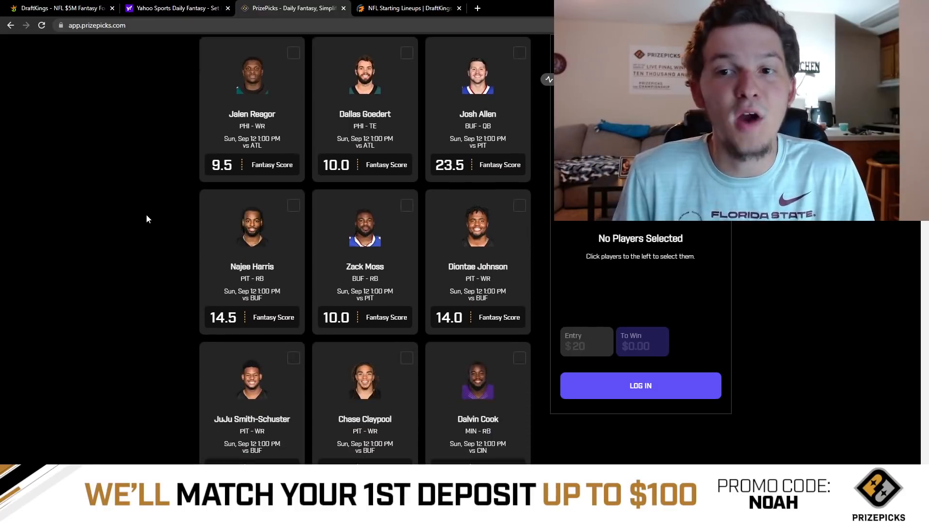
{"action": "scroll", "coordinate": [145, 218], "scroll_direction": "down", "scroll_amount": 8}
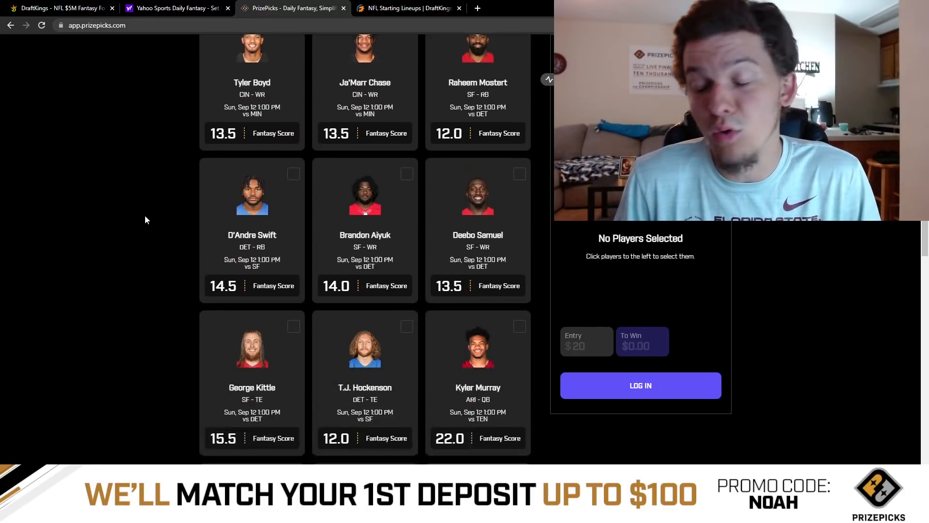
{"action": "scroll", "coordinate": [145, 220], "scroll_direction": "up", "scroll_amount": 2}
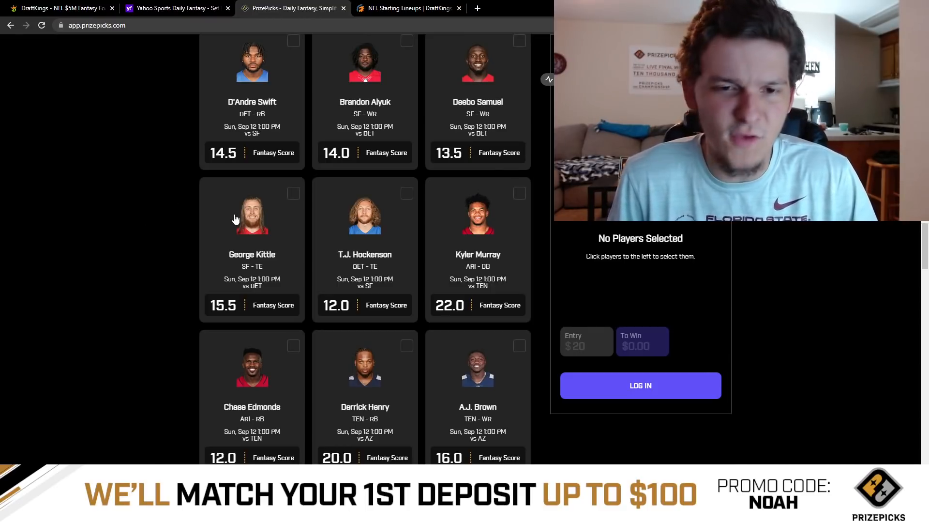
{"action": "left_click", "coordinate": [450, 243]}
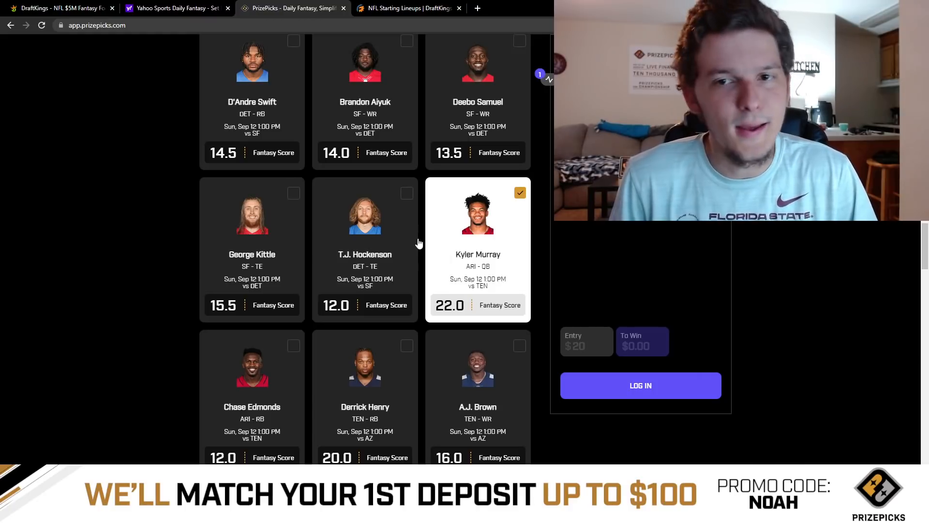
{"action": "left_click", "coordinate": [377, 247]}
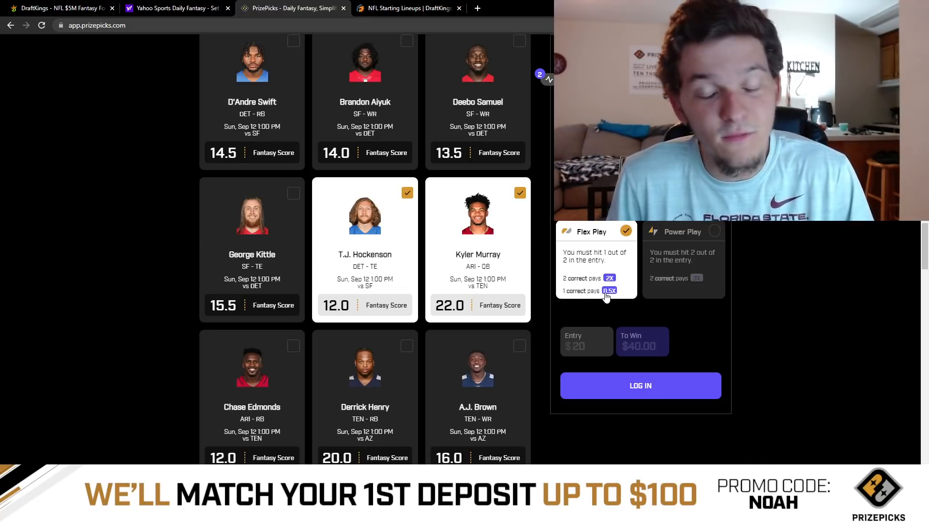
{"action": "left_click", "coordinate": [691, 265]}
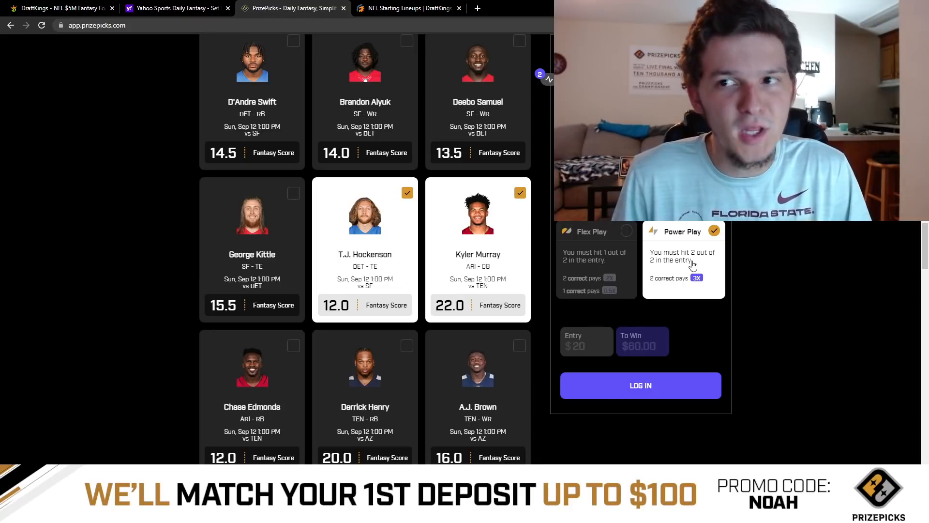
{"action": "left_click", "coordinate": [451, 249]}
{"action": "left_click", "coordinate": [354, 226]}
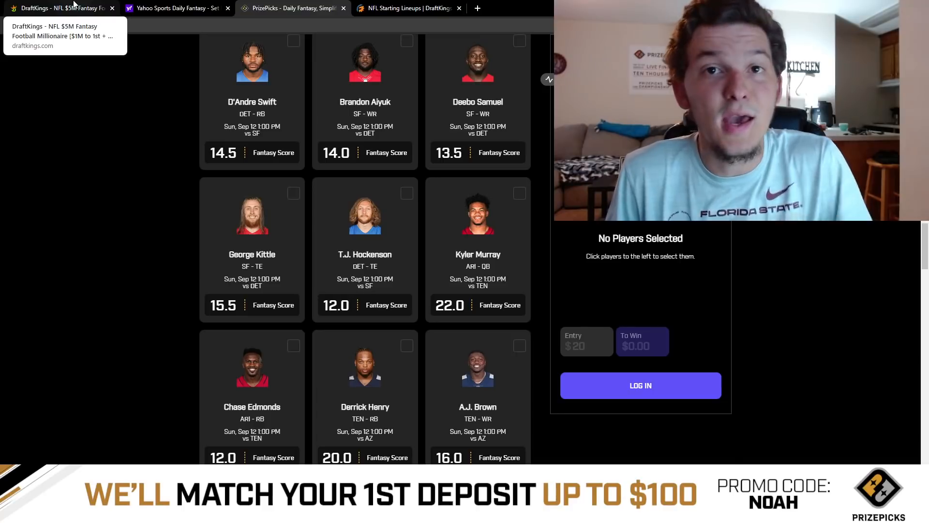
Step: Switch to the DraftKings contest and review quarterback Kyler Murray's game log down to week 1
{"action": "left_click", "coordinate": [74, 6]}
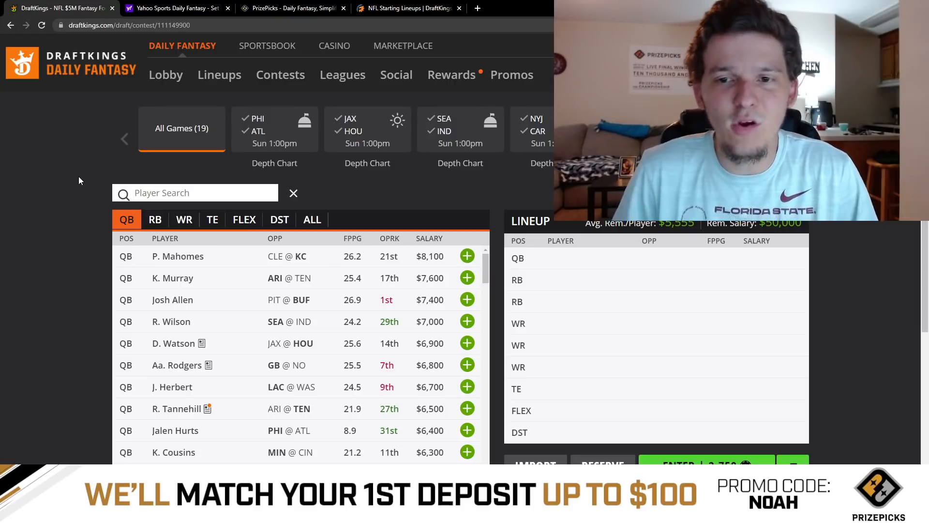
{"action": "left_click", "coordinate": [178, 280]}
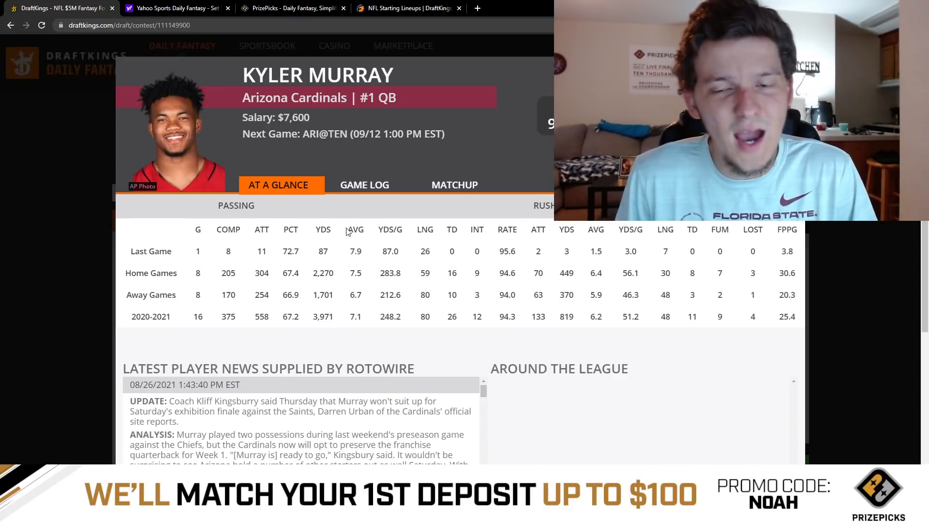
{"action": "left_click", "coordinate": [373, 187]}
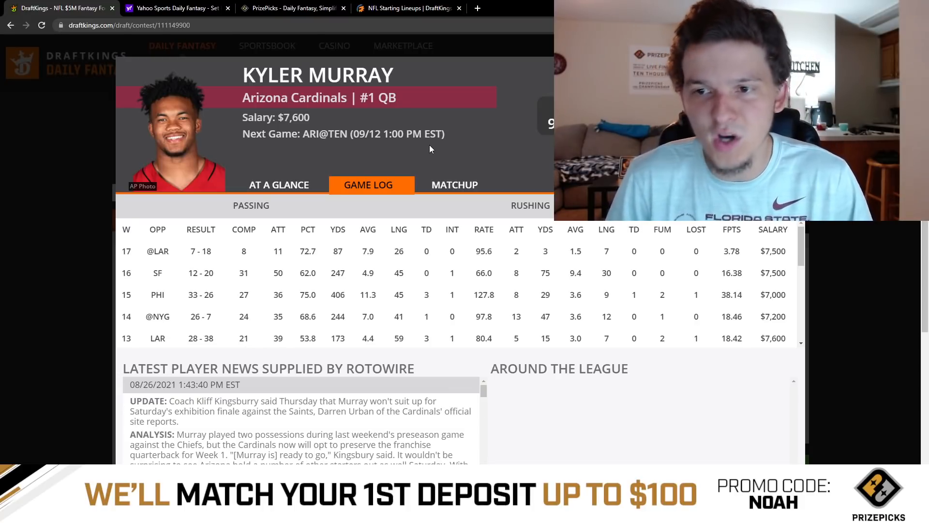
{"action": "scroll", "coordinate": [632, 322], "scroll_direction": "down", "scroll_amount": 3}
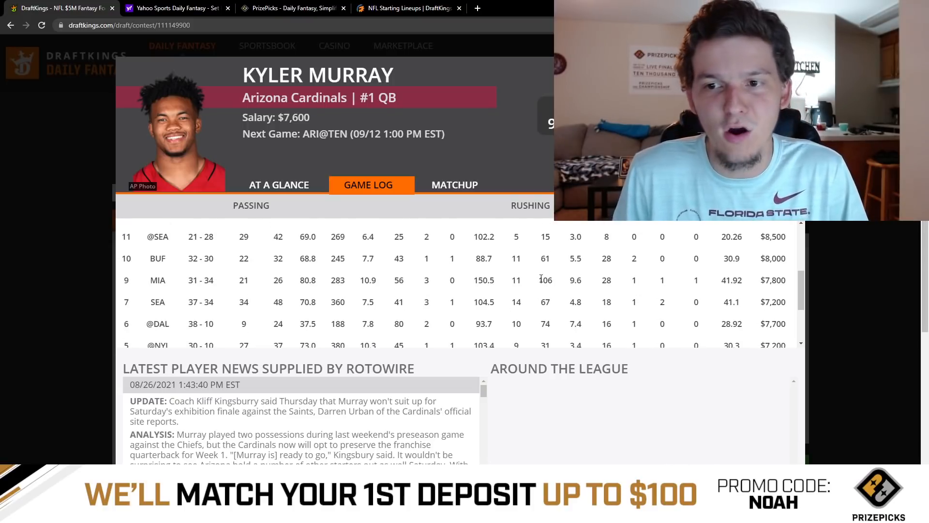
{"action": "scroll", "coordinate": [604, 276], "scroll_direction": "down", "scroll_amount": 3}
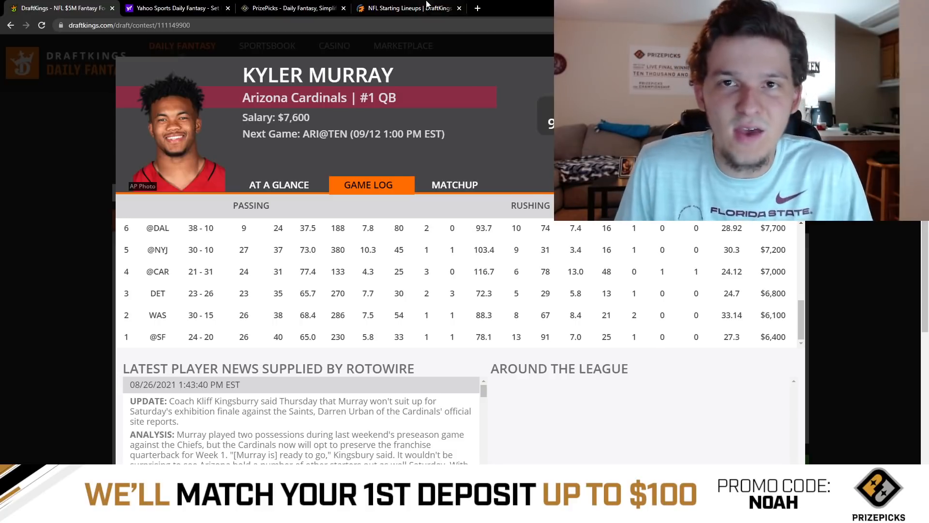
Step: Check the Arizona at Tennessee matchup in RotoGrinders' NFL starting lineups and return to Kyler Murray's DraftKings game log
{"action": "left_click", "coordinate": [427, 5]}
{"action": "scroll", "coordinate": [349, 175], "scroll_direction": "up", "scroll_amount": 1}
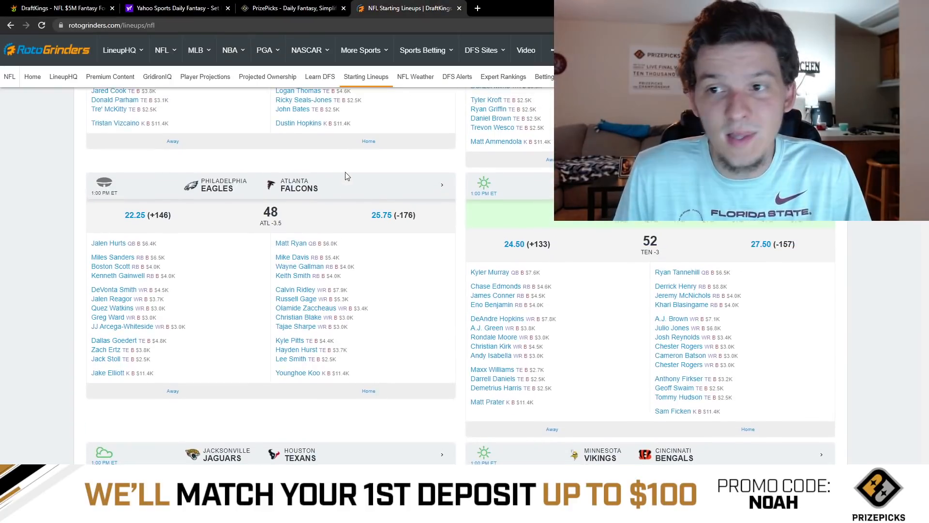
{"action": "key", "text": "ctrl+1"}
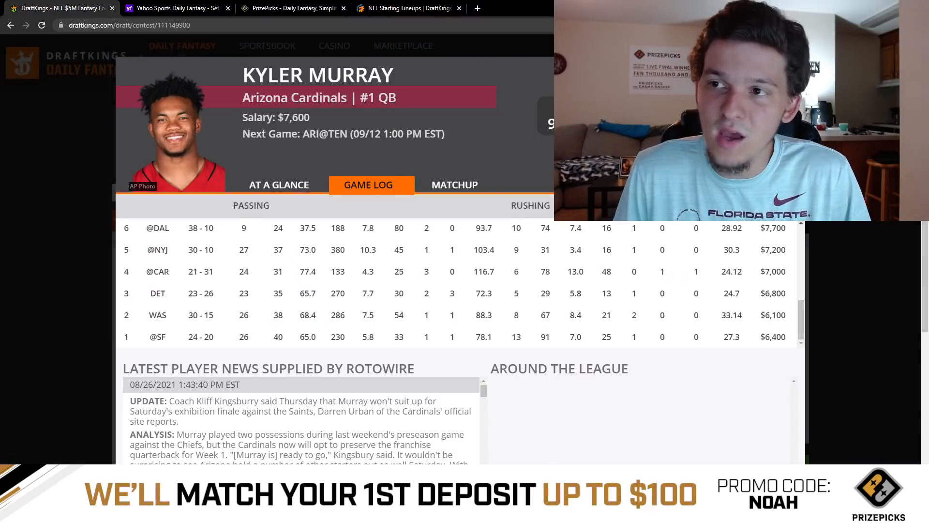
Step: Close Kyler Murray's game log, compare DraftKings with PrizePicks, and select Murray on the PrizePicks fantasy score board
{"action": "key", "text": "Escape"}
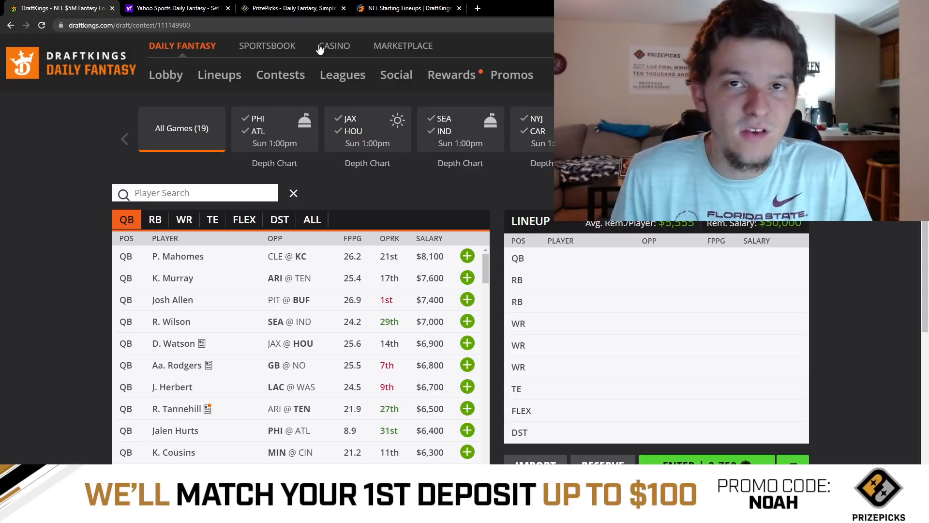
{"action": "left_click", "coordinate": [339, 4]}
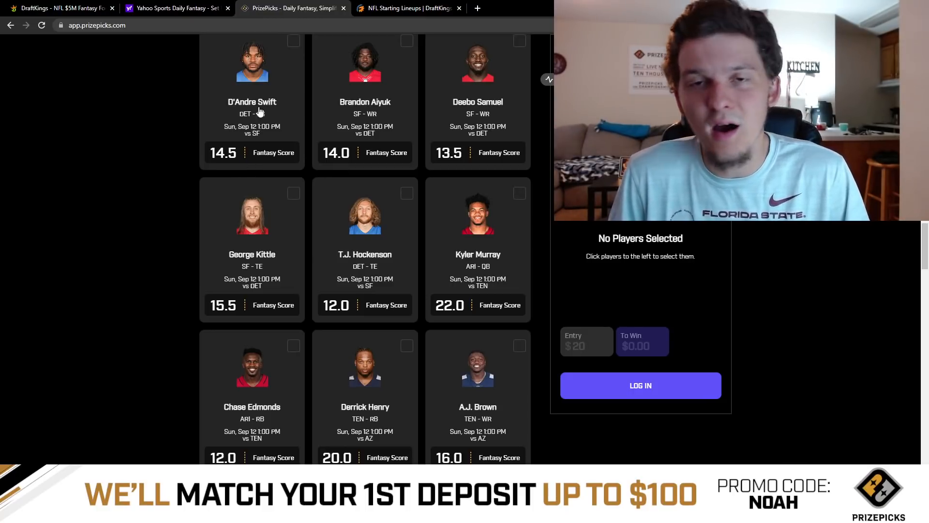
{"action": "left_click", "coordinate": [101, 8]}
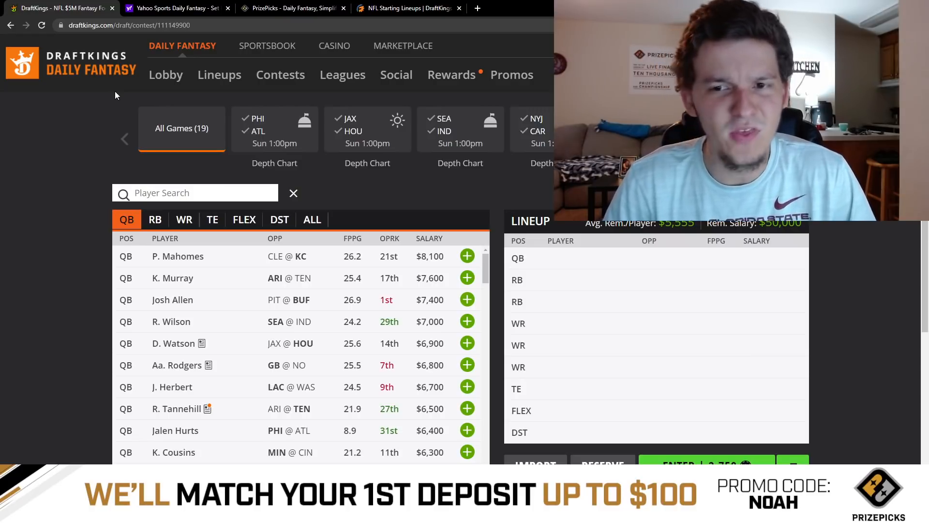
{"action": "left_click", "coordinate": [308, 5]}
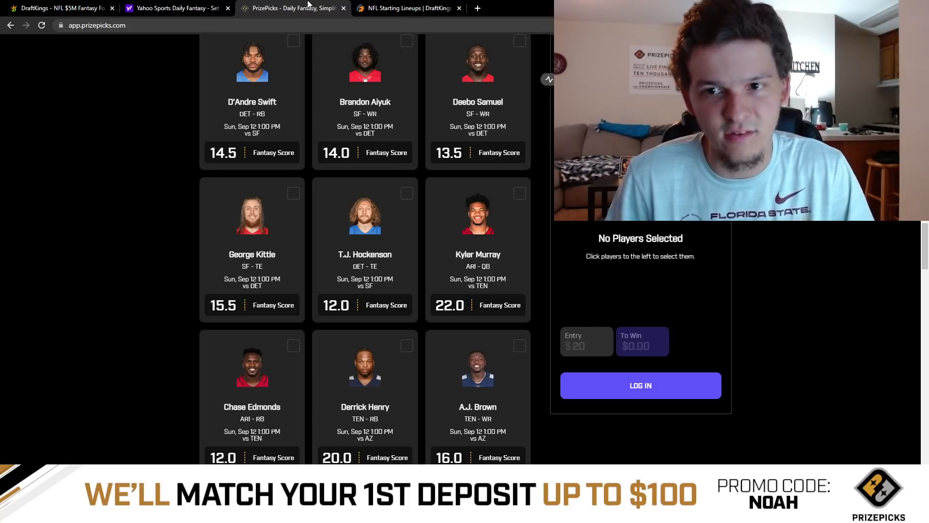
{"action": "left_click", "coordinate": [493, 251]}
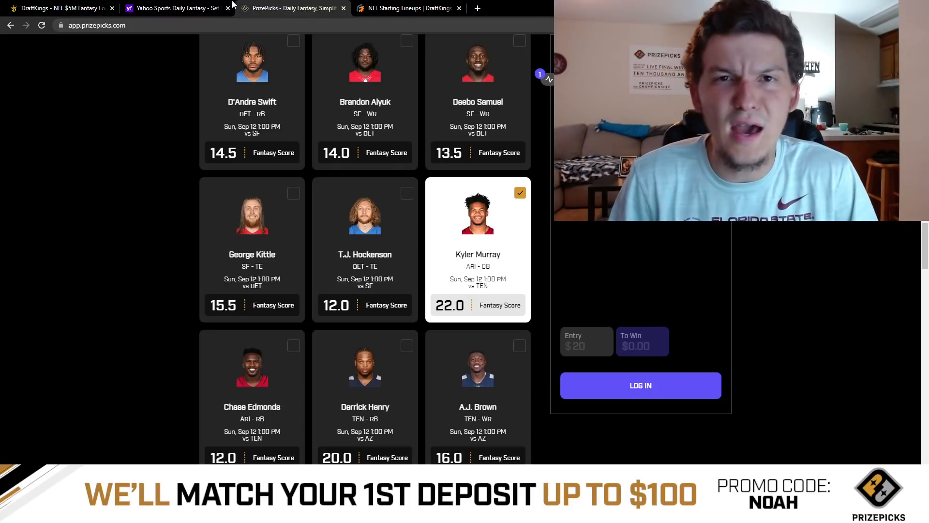
Step: Browse the DraftKings quarterbacks, check the matchups from Seattle at Indianapolis to Cleveland at Kansas City on RotoGrinders, and return to DraftKings
{"action": "left_click", "coordinate": [99, 8]}
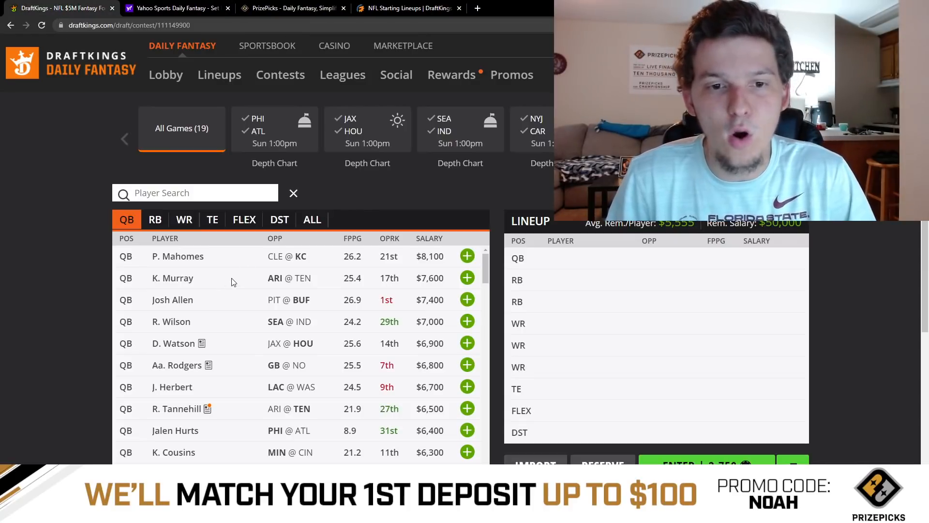
{"action": "scroll", "coordinate": [230, 284], "scroll_direction": "down", "scroll_amount": 1}
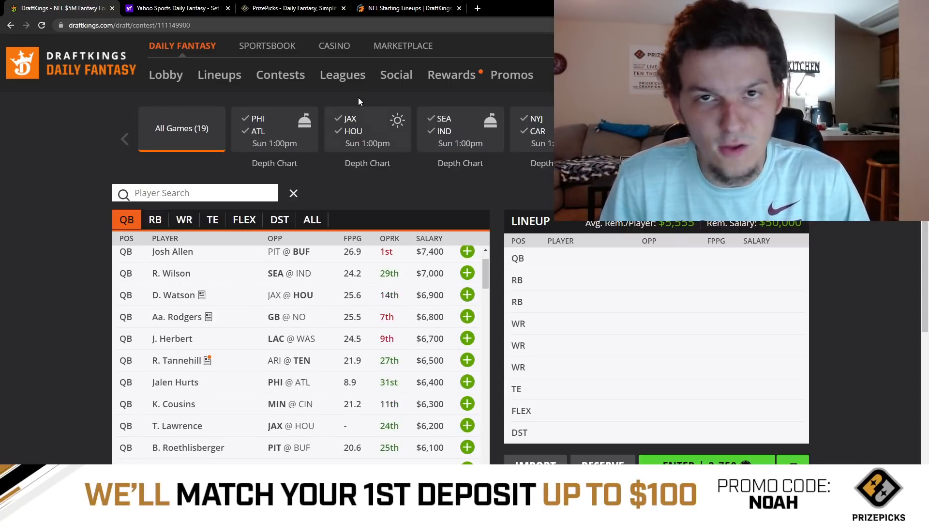
{"action": "left_click", "coordinate": [400, 9]}
{"action": "scroll", "coordinate": [184, 257], "scroll_direction": "down", "scroll_amount": 5}
{"action": "scroll", "coordinate": [183, 257], "scroll_direction": "down", "scroll_amount": 12}
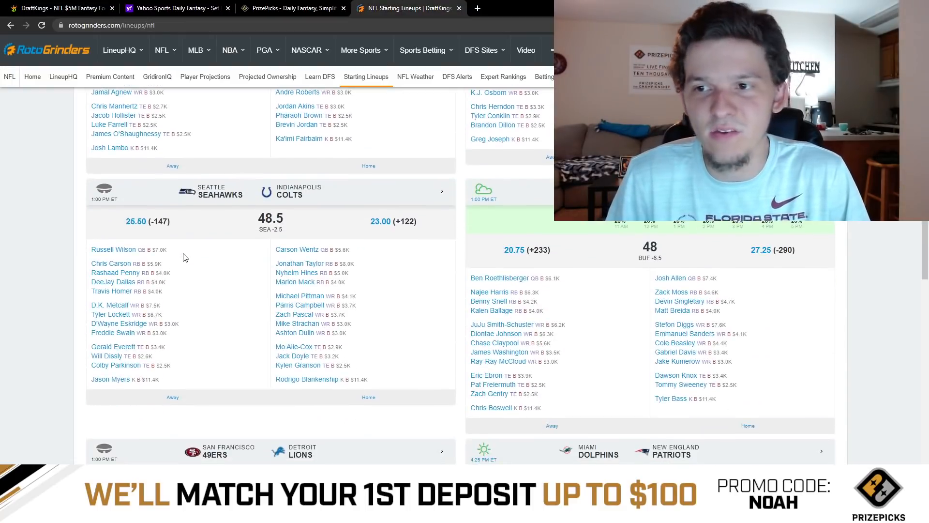
{"action": "scroll", "coordinate": [184, 257], "scroll_direction": "down", "scroll_amount": 4}
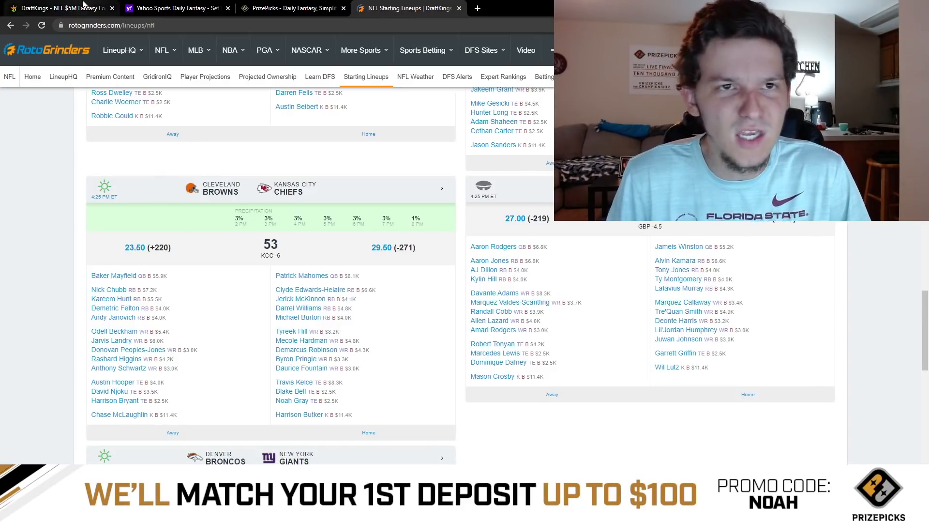
{"action": "left_click", "coordinate": [84, 5]}
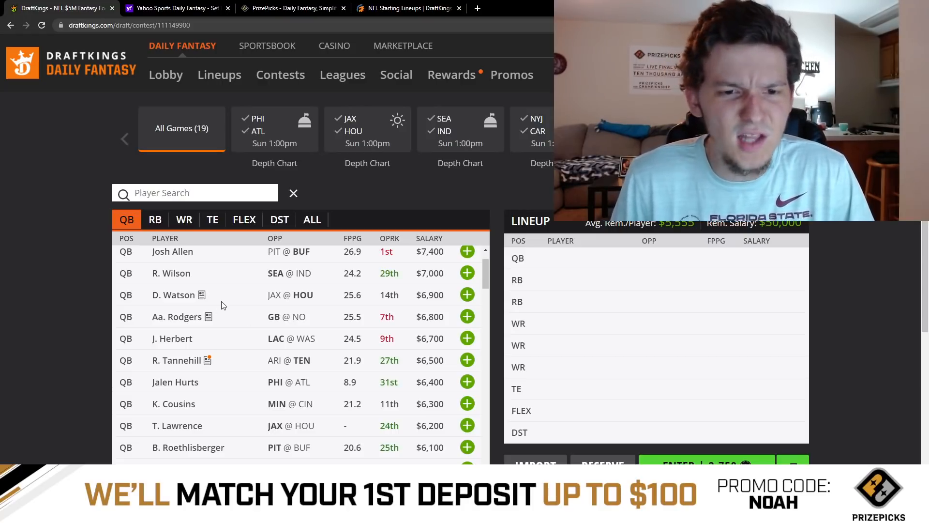
Step: Review the game log of Philadelphia quarterback Jalen Hurts and close his player card
{"action": "scroll", "coordinate": [222, 305], "scroll_direction": "down", "scroll_amount": 1}
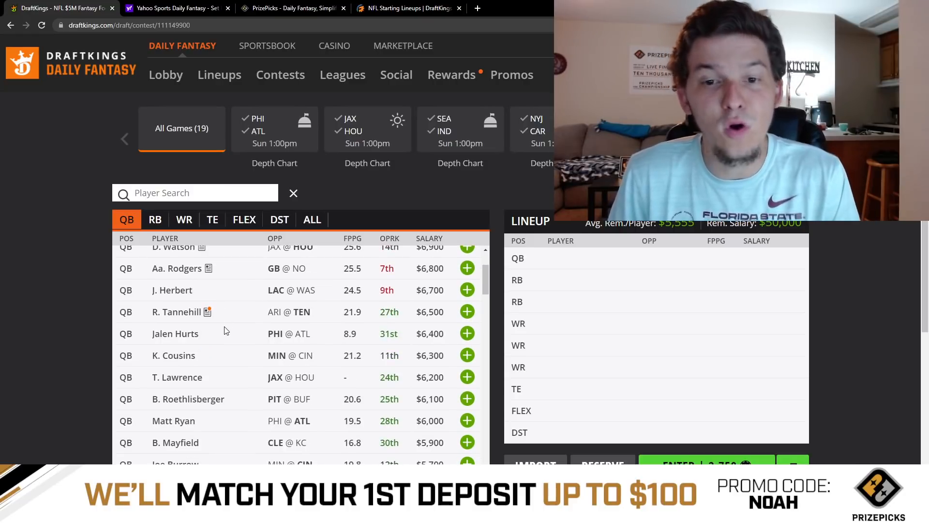
{"action": "left_click", "coordinate": [194, 334]}
{"action": "left_click", "coordinate": [366, 186]}
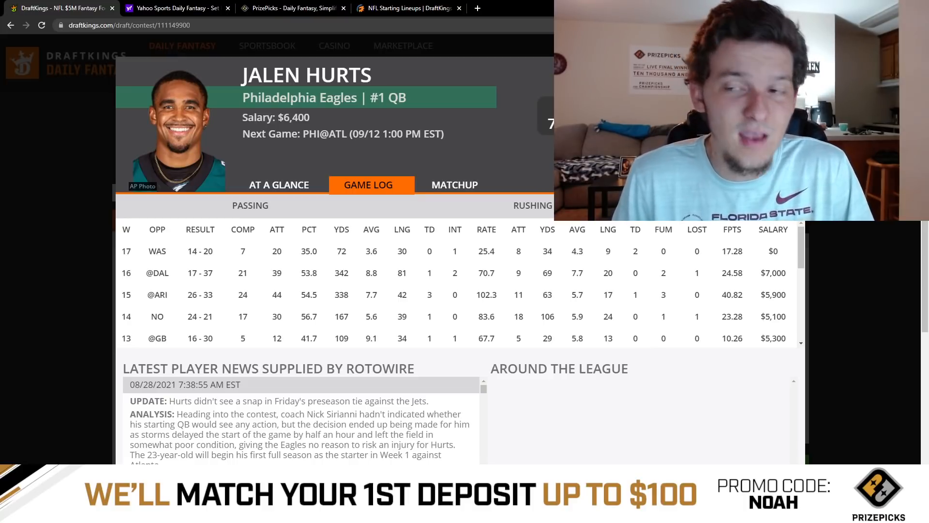
{"action": "key", "text": "Escape"}
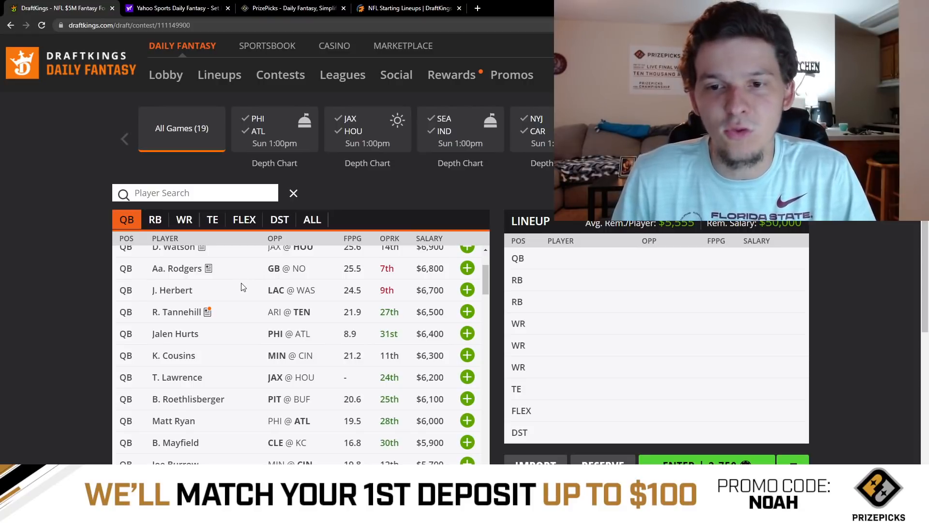
Step: Browse the cheaper quarterbacks and add the $5,200 J. Winston to the DraftKings lineup
{"action": "scroll", "coordinate": [243, 287], "scroll_direction": "down", "scroll_amount": 1}
{"action": "scroll", "coordinate": [243, 288], "scroll_direction": "down", "scroll_amount": 1}
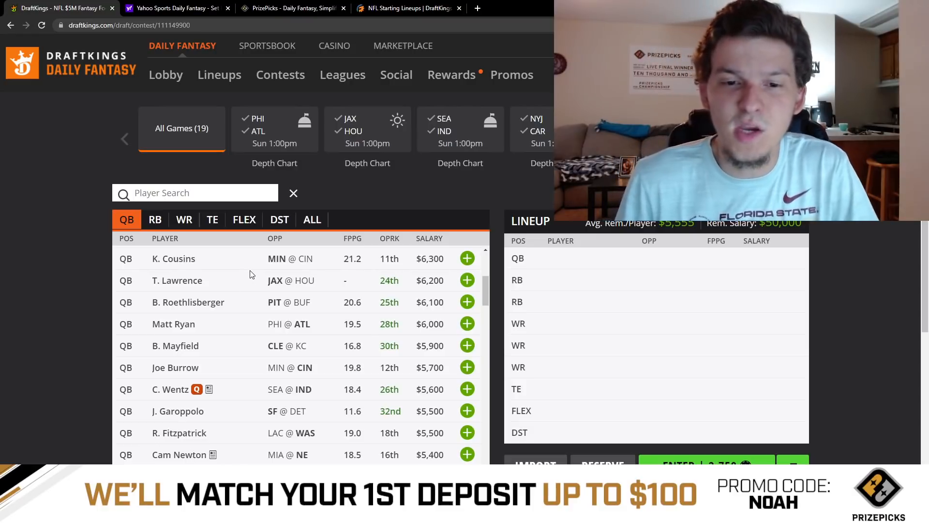
{"action": "scroll", "coordinate": [251, 274], "scroll_direction": "down", "scroll_amount": 2}
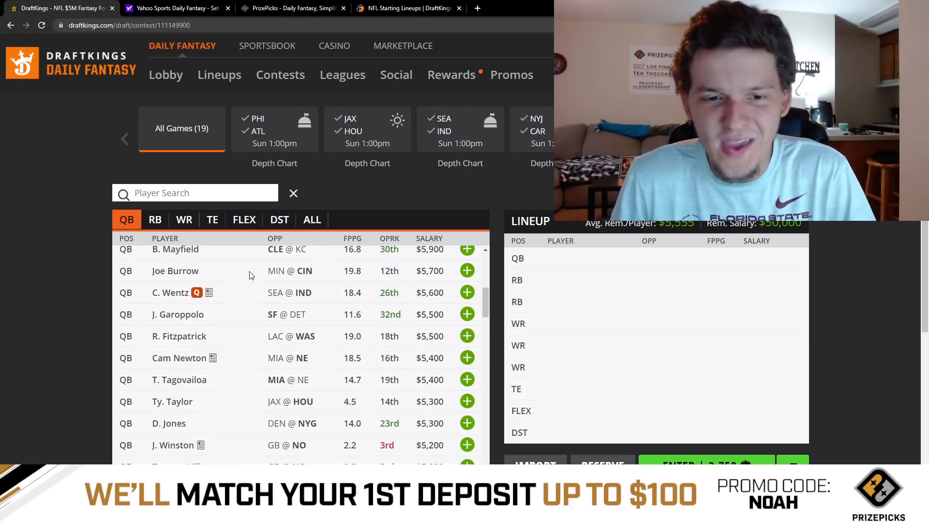
{"action": "scroll", "coordinate": [254, 300], "scroll_direction": "down", "scroll_amount": 1}
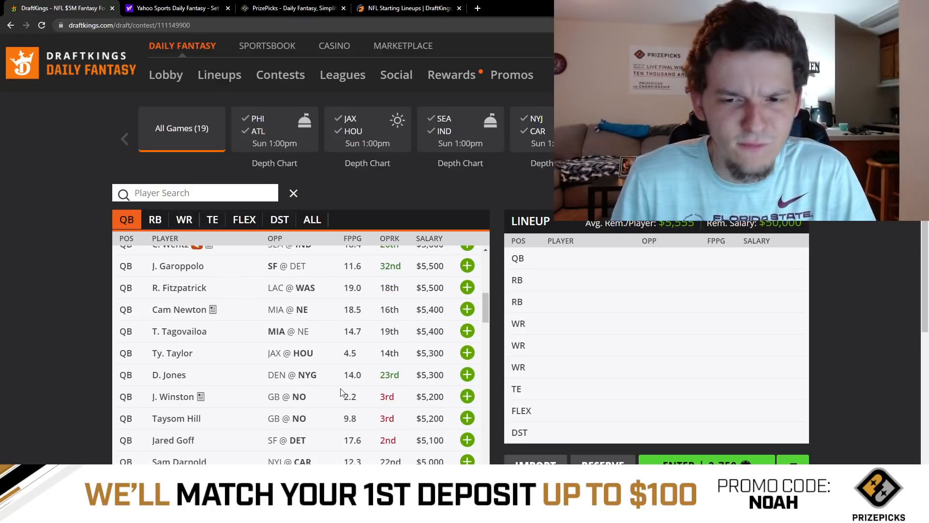
{"action": "left_click", "coordinate": [468, 397]}
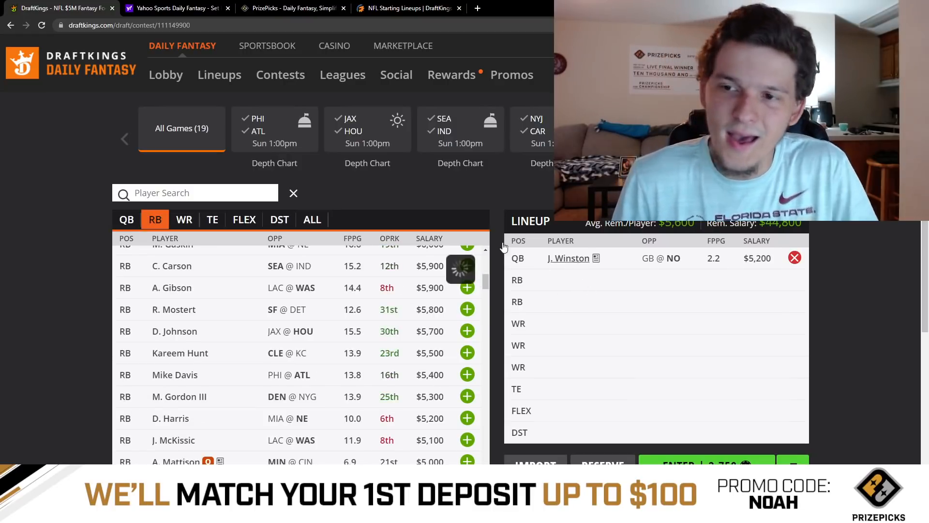
Step: Review Jameis Winston's game log, check the Green Bay at New Orleans matchup on RotoGrinders, and close his DraftKings player card
{"action": "left_click", "coordinate": [569, 258]}
{"action": "left_click", "coordinate": [407, 186]}
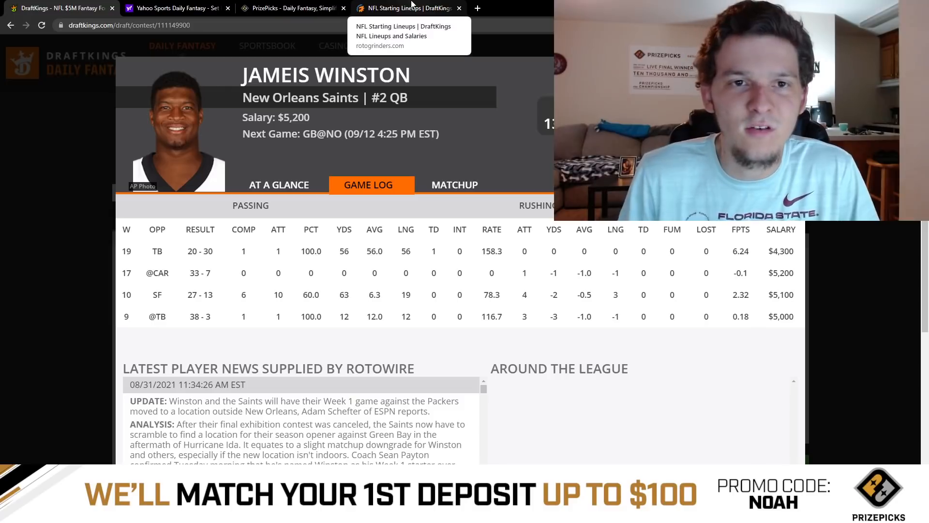
{"action": "left_click", "coordinate": [412, 5]}
{"action": "scroll", "coordinate": [237, 213], "scroll_direction": "down", "scroll_amount": 2}
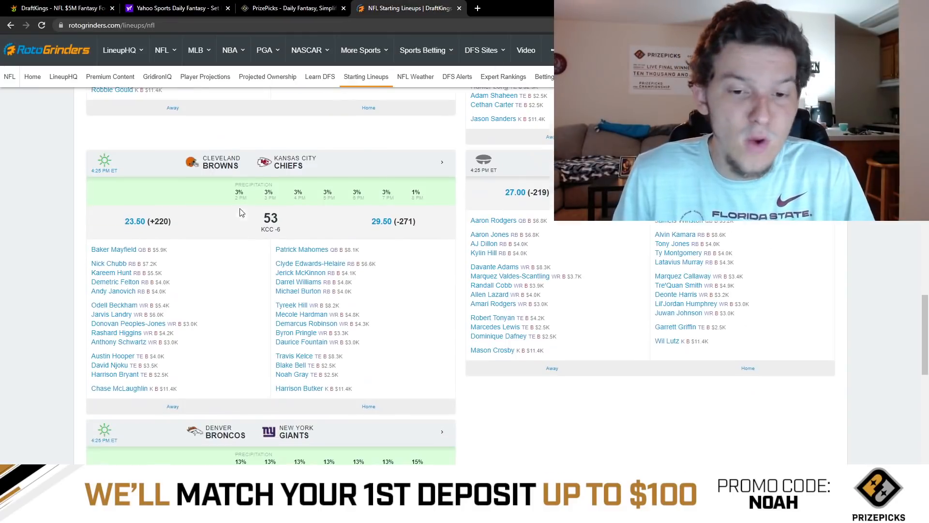
{"action": "scroll", "coordinate": [232, 211], "scroll_direction": "up", "scroll_amount": 1}
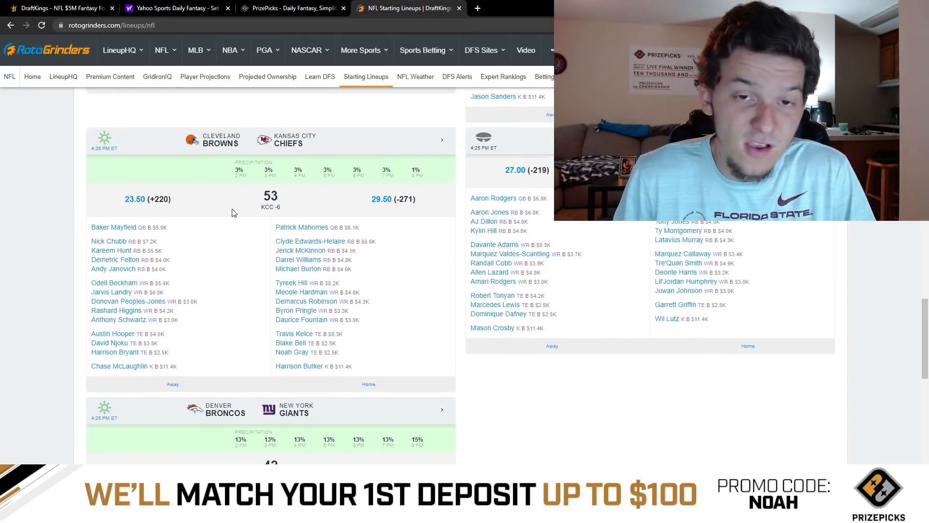
{"action": "scroll", "coordinate": [231, 213], "scroll_direction": "up", "scroll_amount": 1}
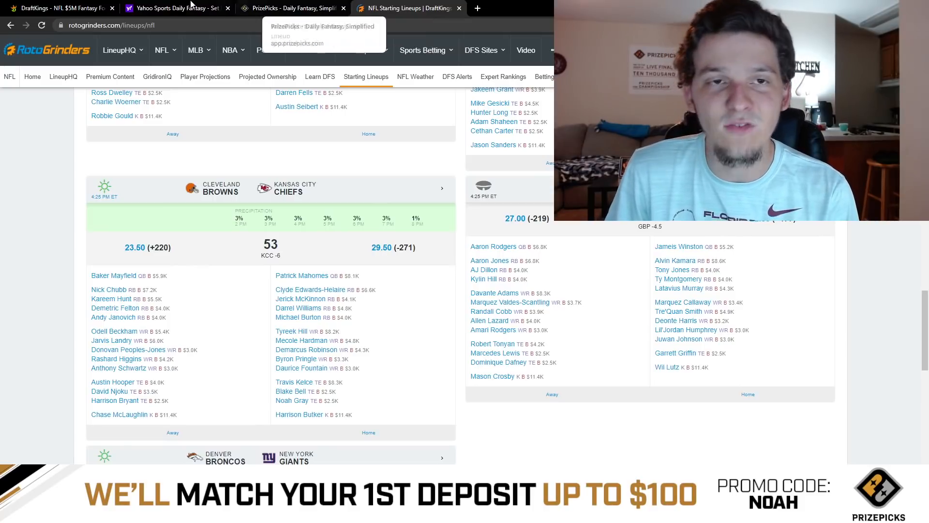
{"action": "left_click", "coordinate": [60, 8]}
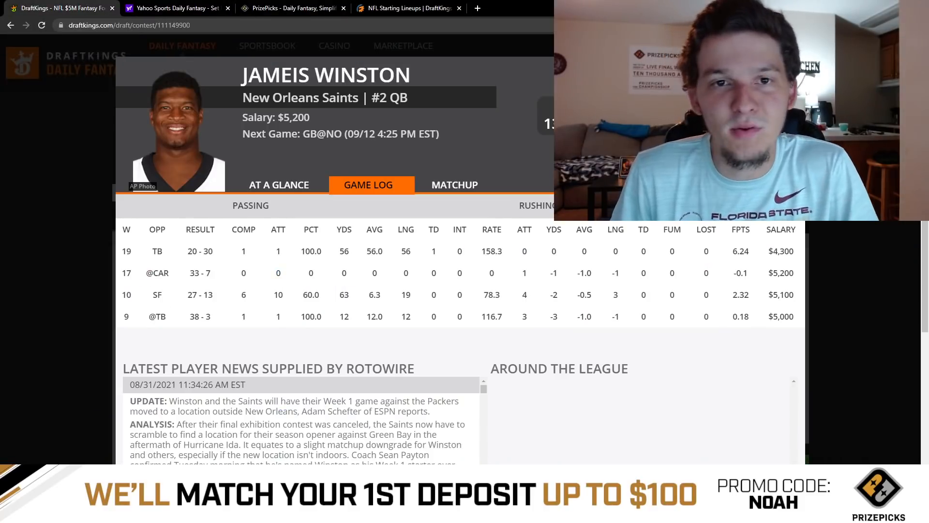
{"action": "left_click", "coordinate": [794, 68]}
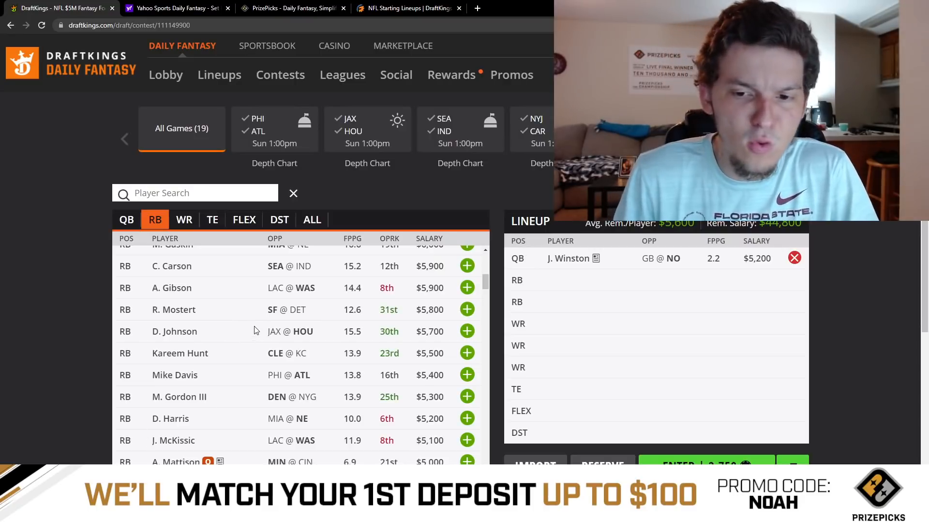
Step: Review Sam Darnold's game log from the DraftKings quarterback list, close it, and display the running backs
{"action": "scroll", "coordinate": [255, 327], "scroll_direction": "down", "scroll_amount": 1}
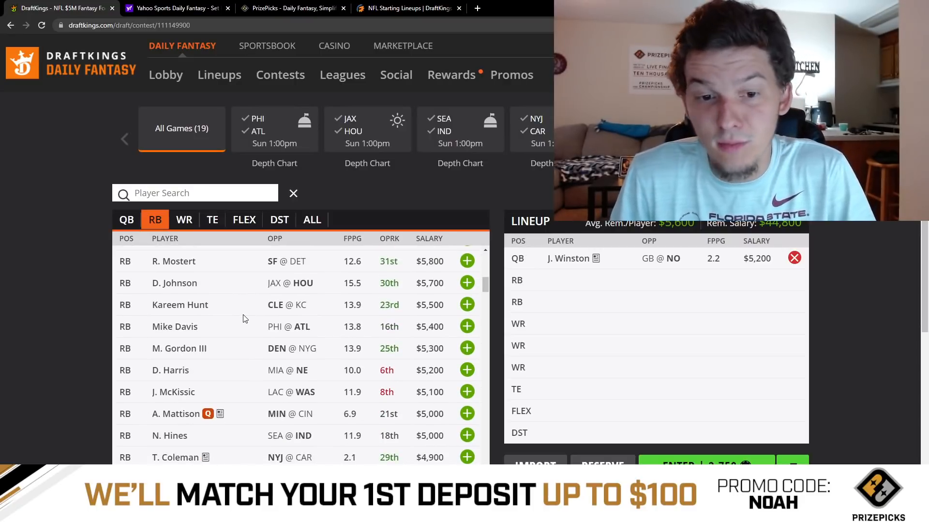
{"action": "scroll", "coordinate": [243, 318], "scroll_direction": "down", "scroll_amount": 1}
{"action": "left_click", "coordinate": [127, 219]}
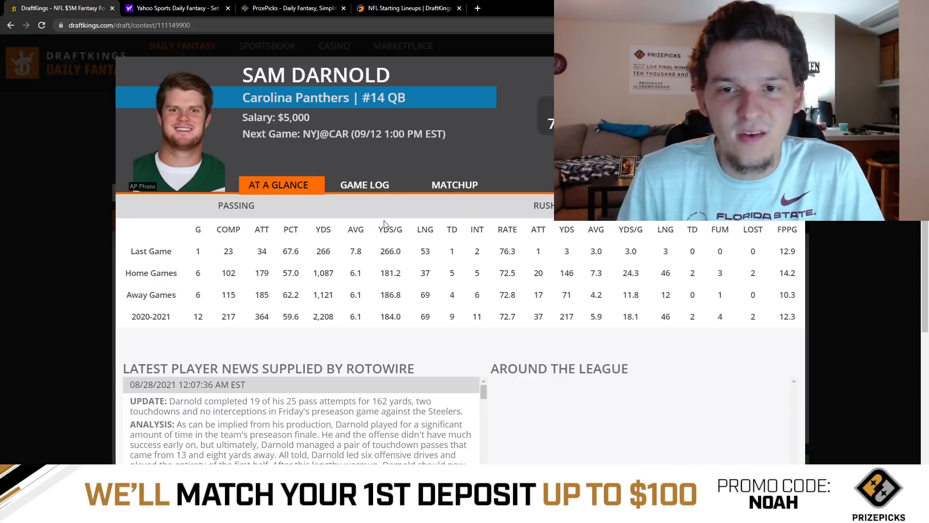
{"action": "left_click", "coordinate": [369, 185]}
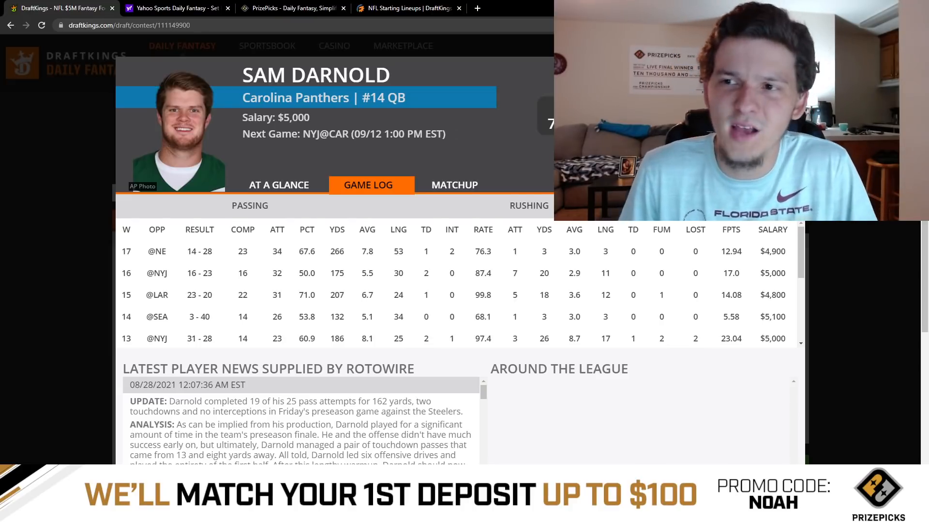
{"action": "key", "text": "Escape"}
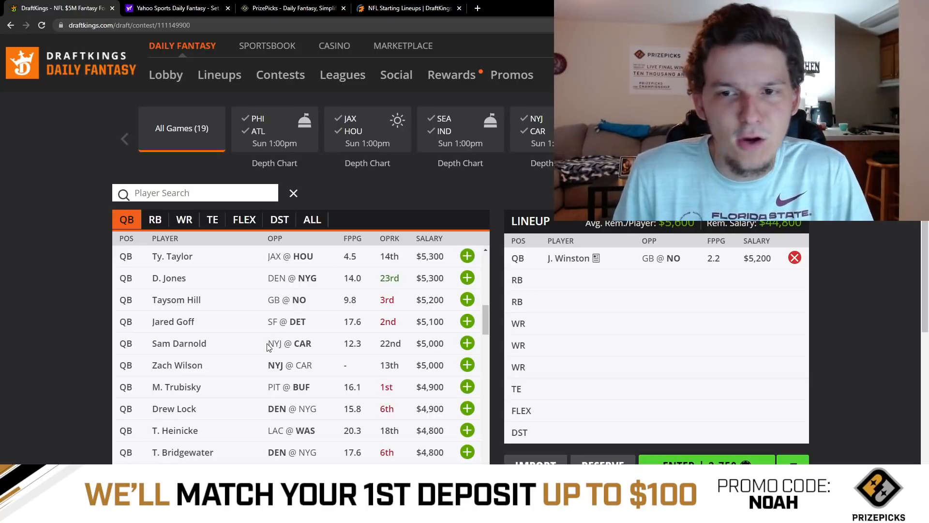
{"action": "scroll", "coordinate": [266, 346], "scroll_direction": "up", "scroll_amount": 8}
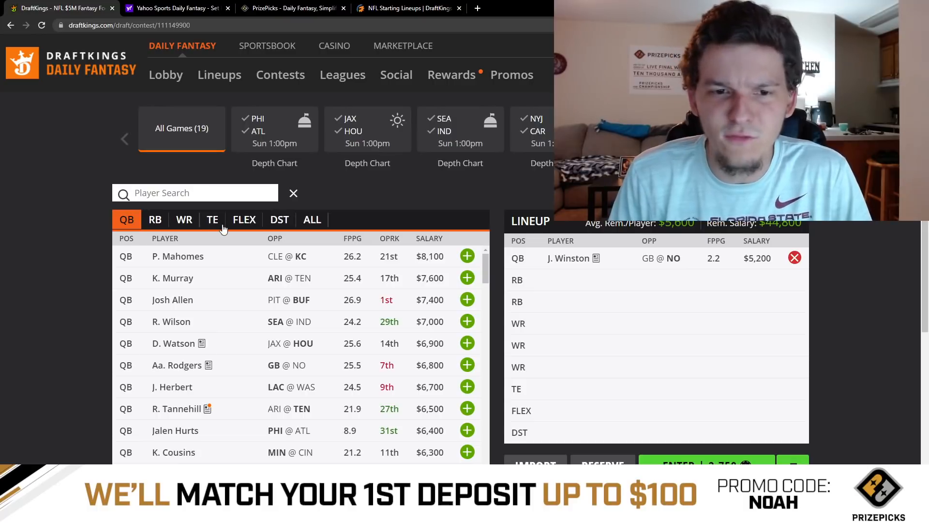
{"action": "left_click", "coordinate": [156, 222]}
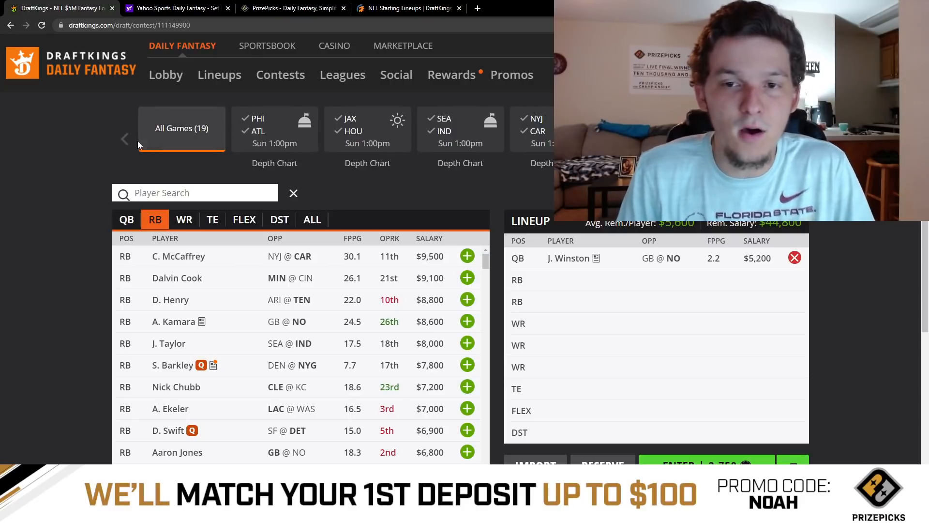
Step: Switch to the Yahoo contest, filter the players to quarterbacks, and add the $24 Jameis Winston to the lineup
{"action": "left_click", "coordinate": [194, 8]}
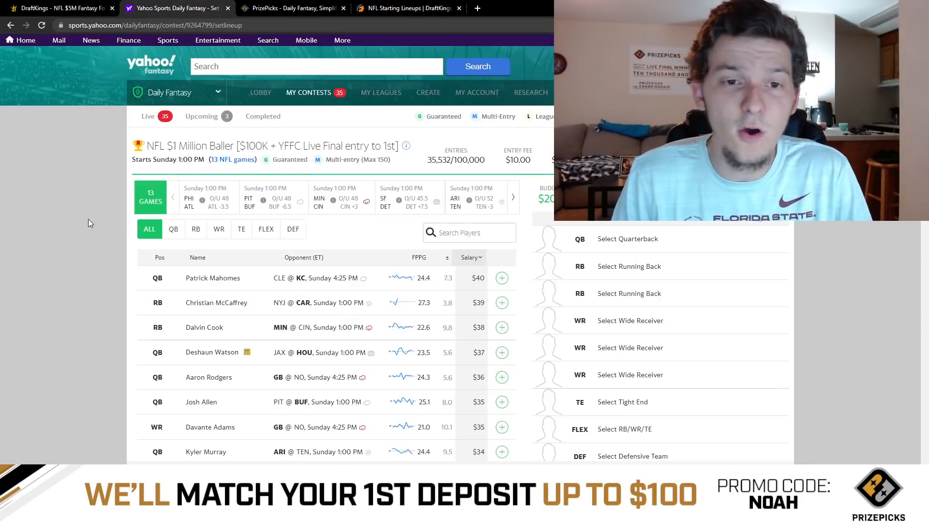
{"action": "left_click", "coordinate": [174, 228]}
{"action": "scroll", "coordinate": [88, 232], "scroll_direction": "down", "scroll_amount": 4}
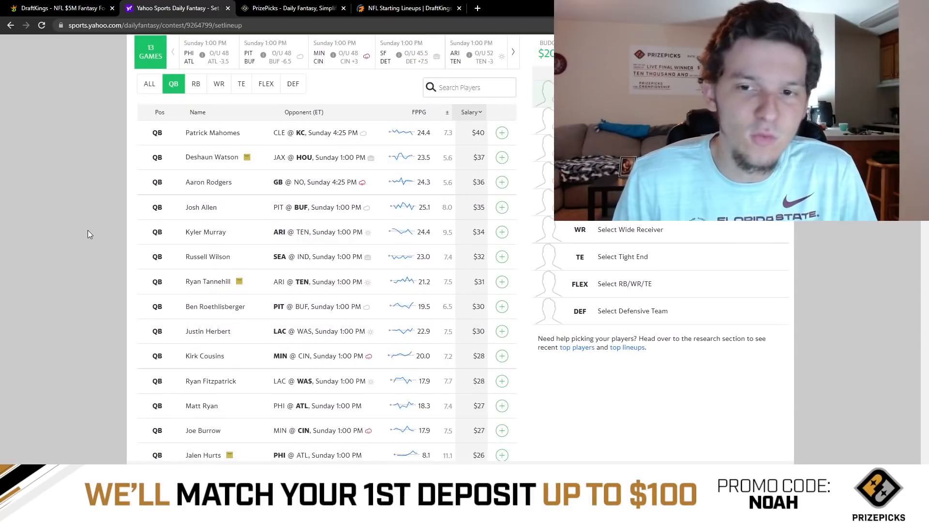
{"action": "scroll", "coordinate": [89, 232], "scroll_direction": "down", "scroll_amount": 2}
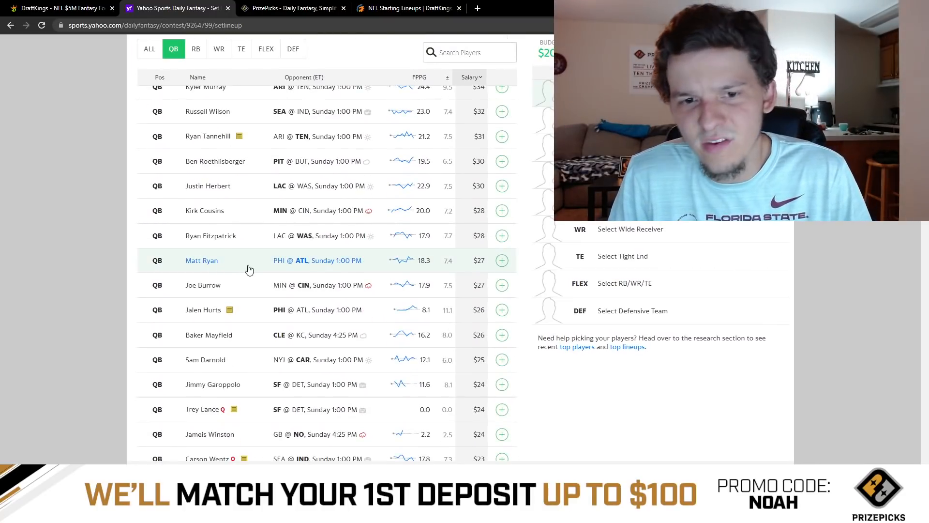
{"action": "scroll", "coordinate": [249, 271], "scroll_direction": "down", "scroll_amount": 1}
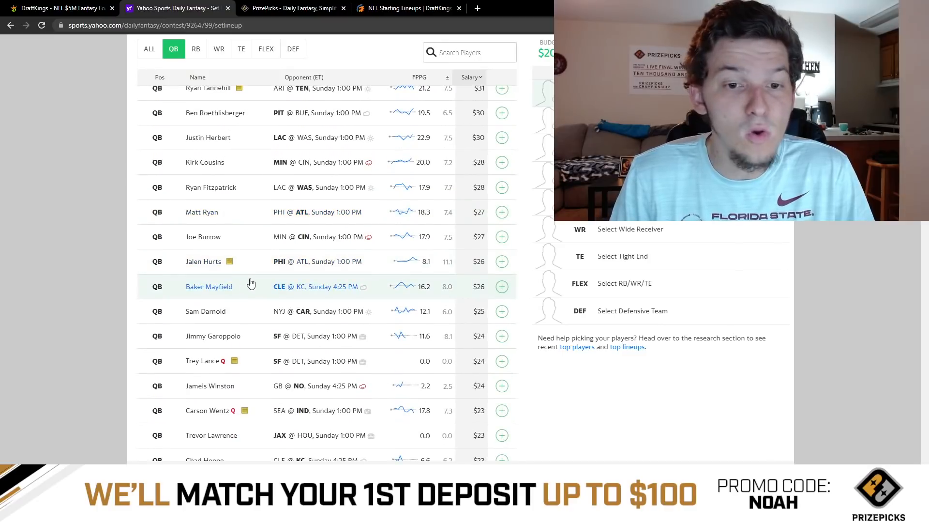
{"action": "scroll", "coordinate": [249, 280], "scroll_direction": "down", "scroll_amount": 1}
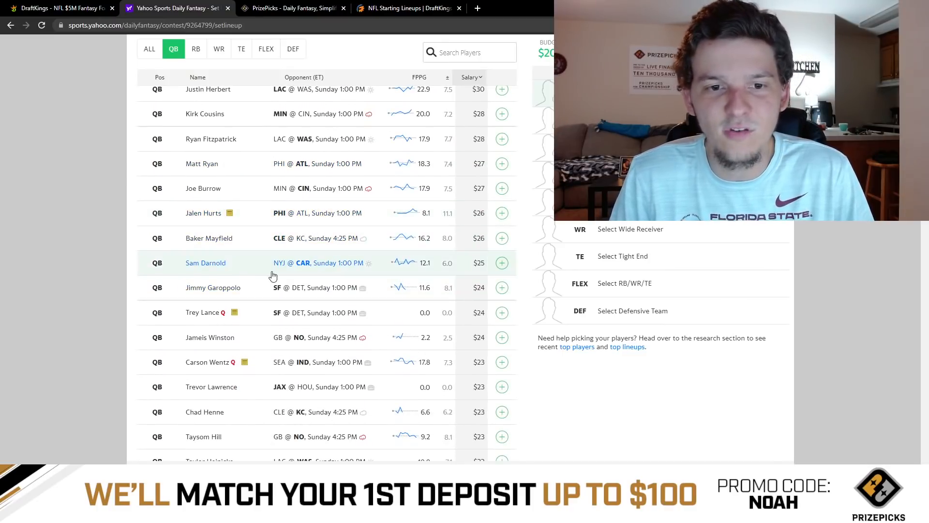
{"action": "left_click", "coordinate": [501, 337]}
{"action": "scroll", "coordinate": [114, 161], "scroll_direction": "up", "scroll_amount": 4}
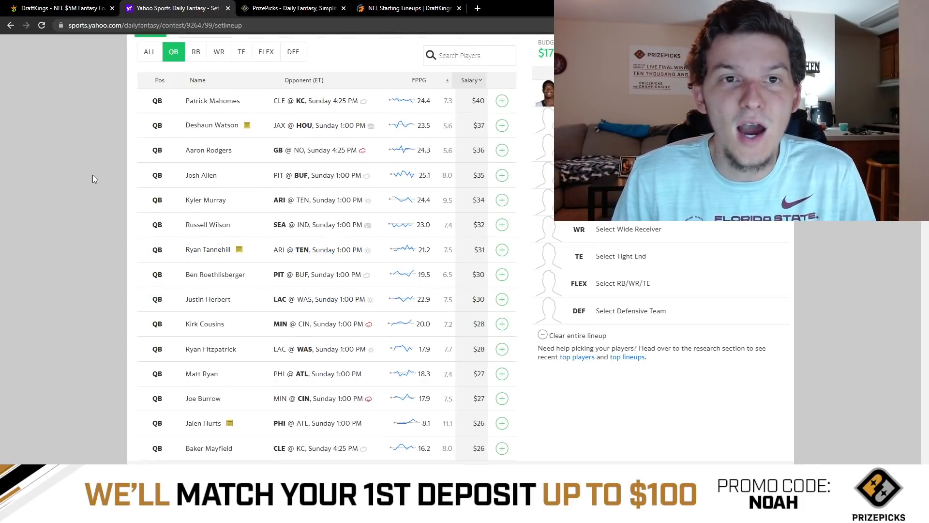
Step: Switch to the DraftKings contest, review C. McCaffrey's game log, and add the $9,500 running back to the lineup
{"action": "scroll", "coordinate": [94, 179], "scroll_direction": "up", "scroll_amount": 1}
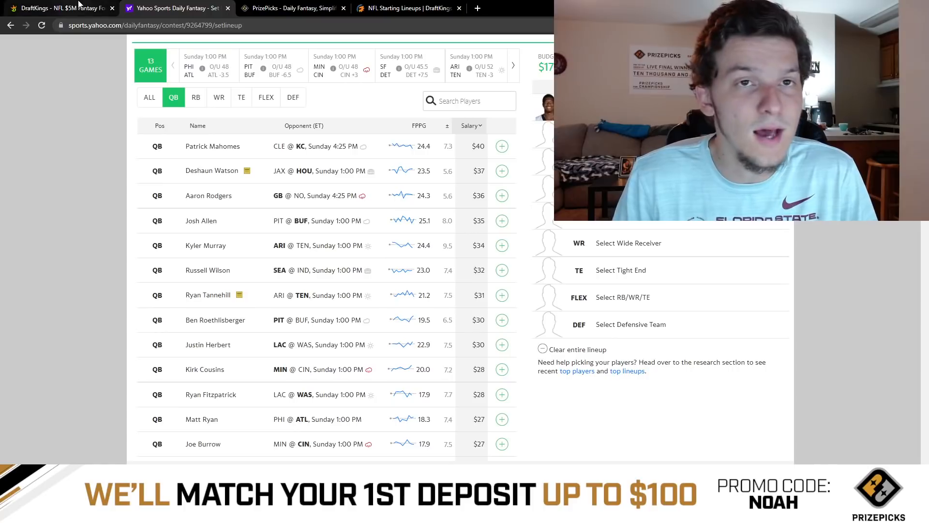
{"action": "left_click", "coordinate": [79, 4]}
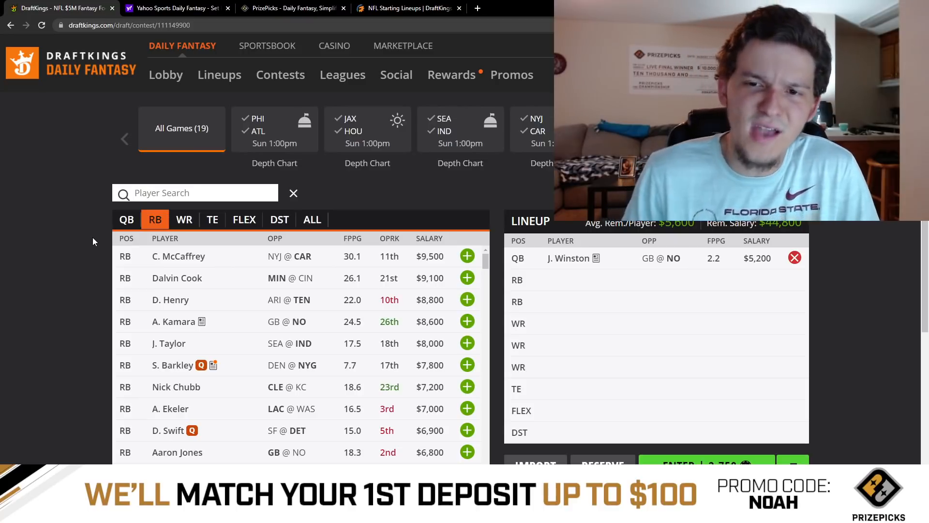
{"action": "left_click", "coordinate": [186, 257]}
{"action": "left_click", "coordinate": [366, 188]}
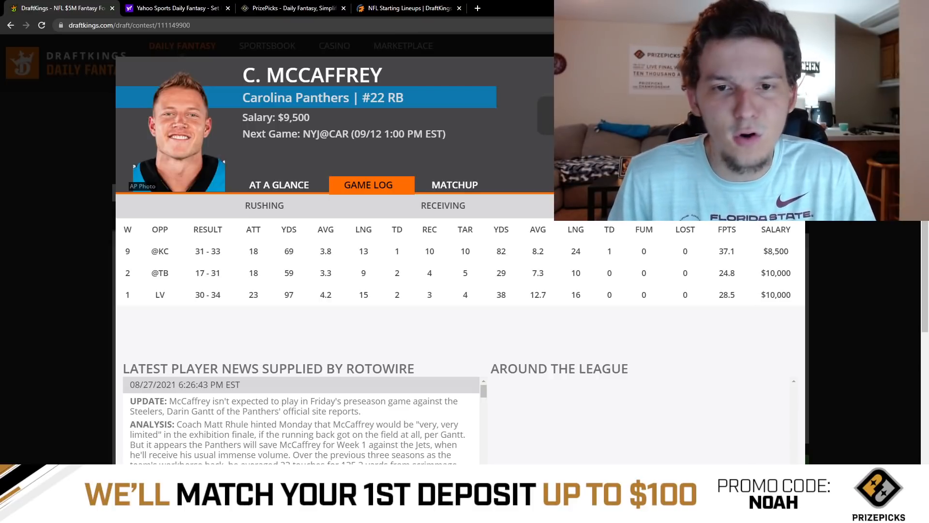
{"action": "left_click", "coordinate": [792, 69]}
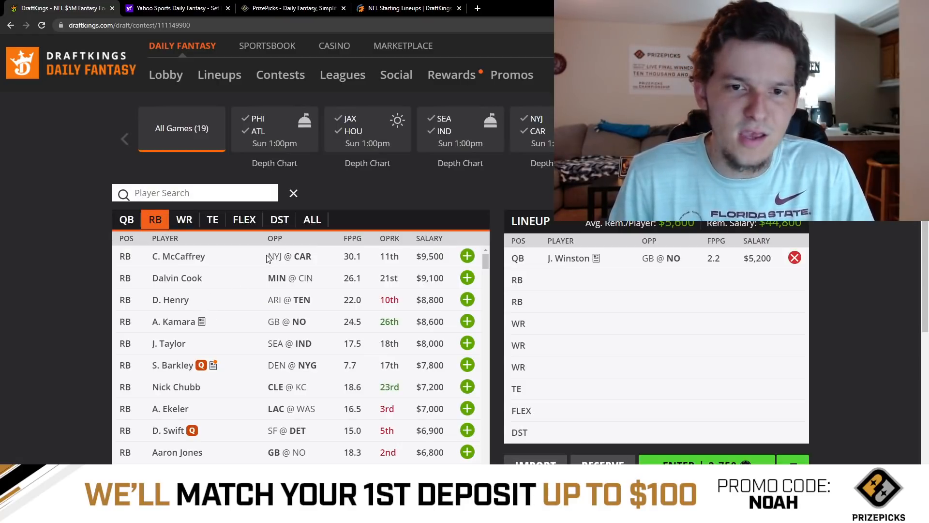
{"action": "left_click", "coordinate": [467, 257]}
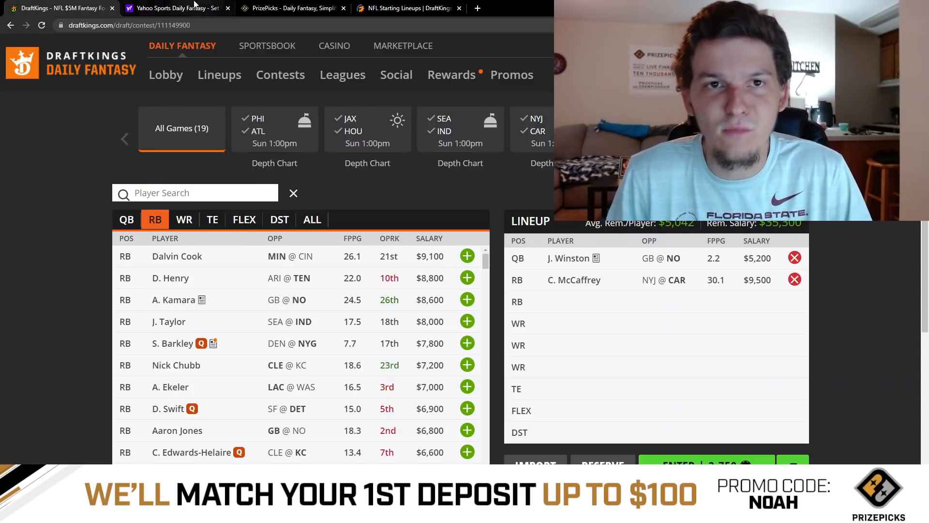
Step: Switch to the Yahoo contest, filter the players to running backs, and add the $39 Christian McCaffrey to the lineup
{"action": "left_click", "coordinate": [175, 9]}
{"action": "left_click", "coordinate": [196, 98]}
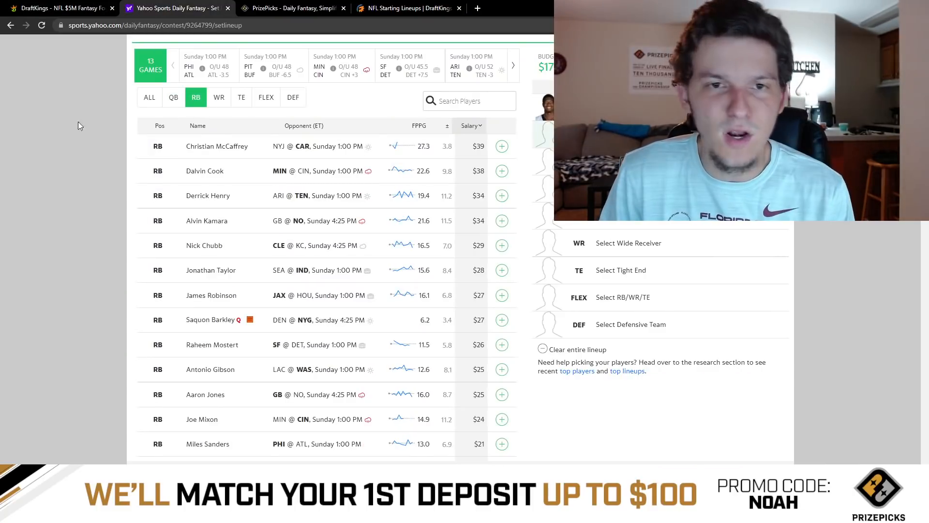
{"action": "left_click", "coordinate": [502, 147]}
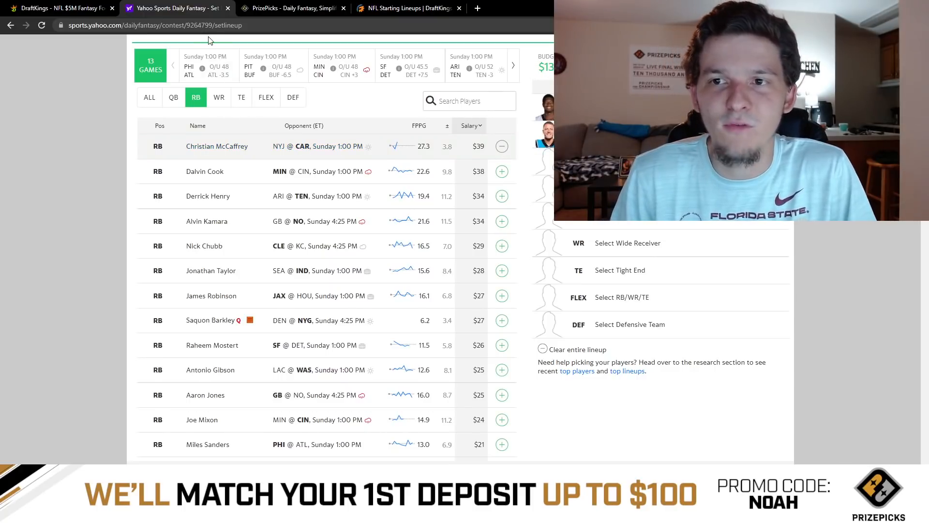
Step: Return to the DraftKings running backs, review Austin Ekeler's game log, and close his player card
{"action": "left_click", "coordinate": [77, 6]}
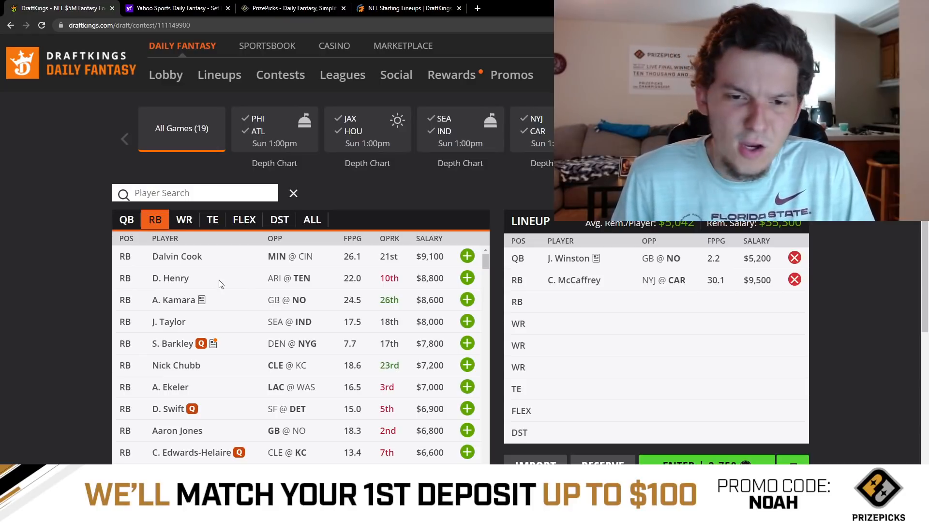
{"action": "scroll", "coordinate": [232, 297], "scroll_direction": "down", "scroll_amount": 1}
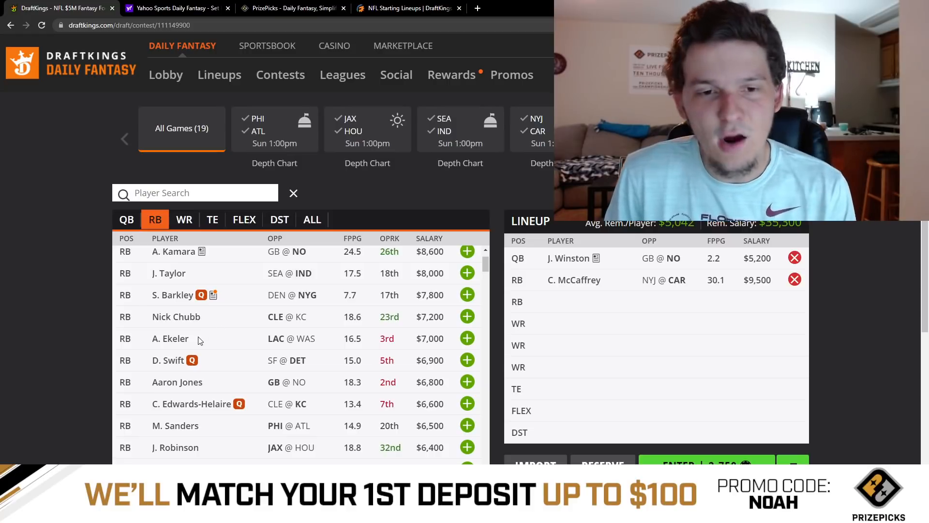
{"action": "left_click", "coordinate": [174, 338]}
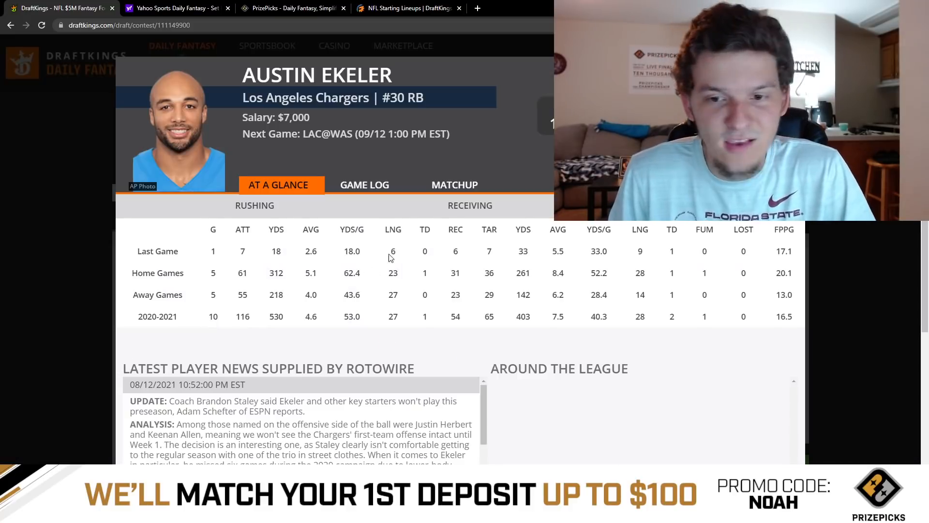
{"action": "left_click", "coordinate": [372, 189]}
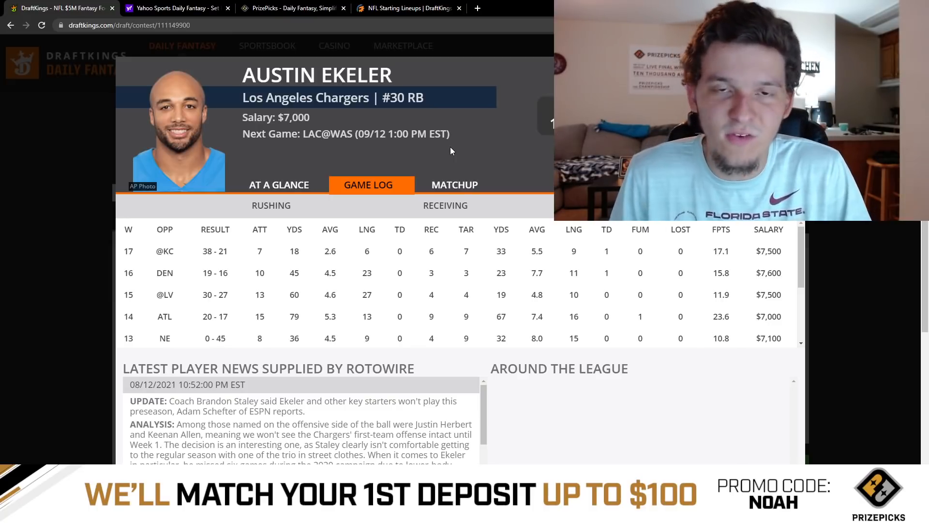
{"action": "left_click", "coordinate": [117, 321]}
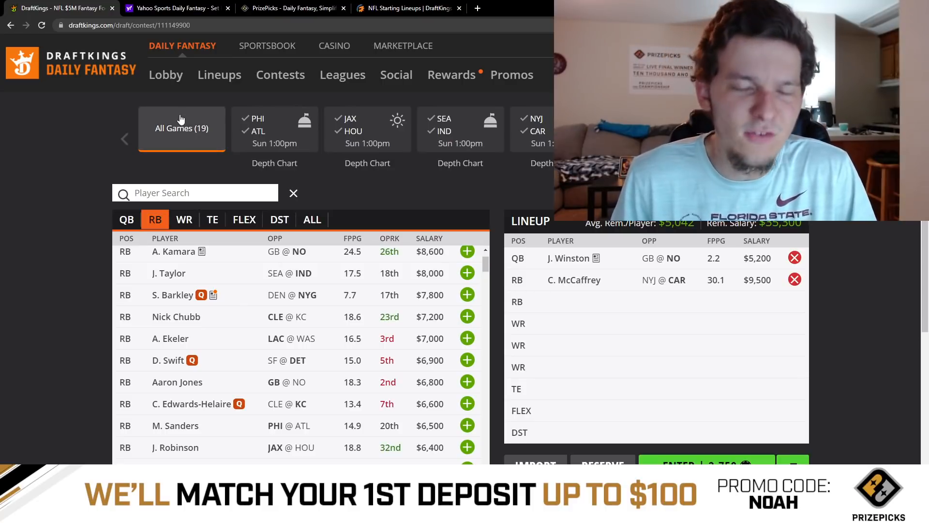
Step: Switch to the Yahoo contest, browse the running backs, and add the $21 Austin Ekeler to the lineup
{"action": "left_click", "coordinate": [175, 8]}
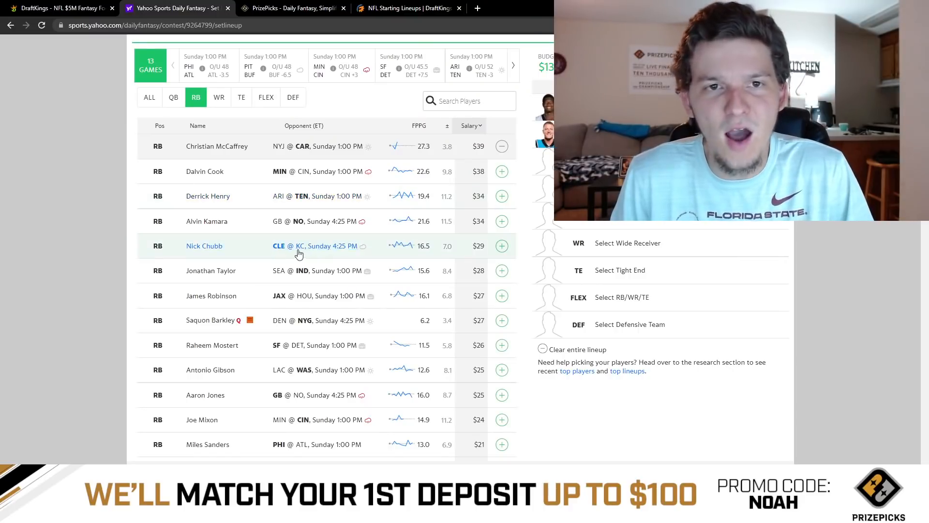
{"action": "scroll", "coordinate": [289, 265], "scroll_direction": "down", "scroll_amount": 1}
{"action": "scroll", "coordinate": [289, 266], "scroll_direction": "down", "scroll_amount": 3}
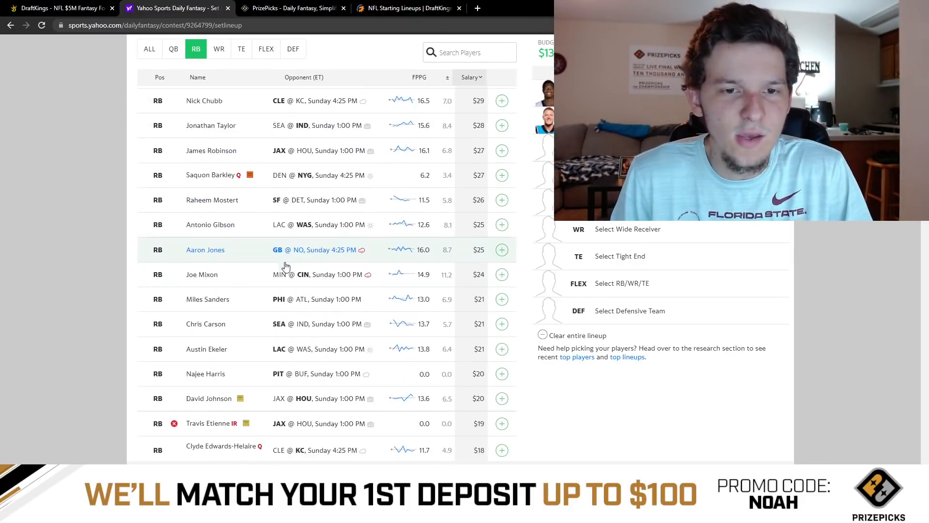
{"action": "scroll", "coordinate": [255, 270], "scroll_direction": "down", "scroll_amount": 1}
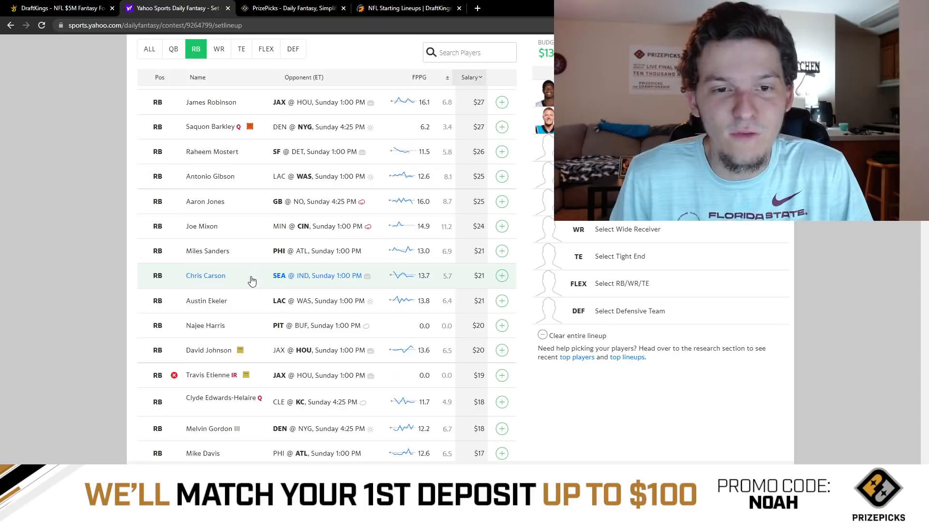
{"action": "scroll", "coordinate": [249, 278], "scroll_direction": "down", "scroll_amount": 1}
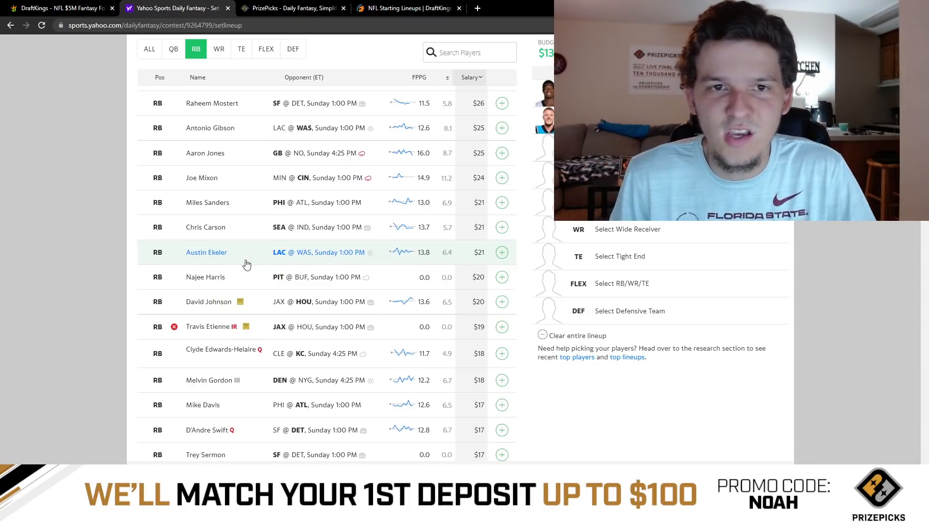
{"action": "scroll", "coordinate": [248, 264], "scroll_direction": "up", "scroll_amount": 3}
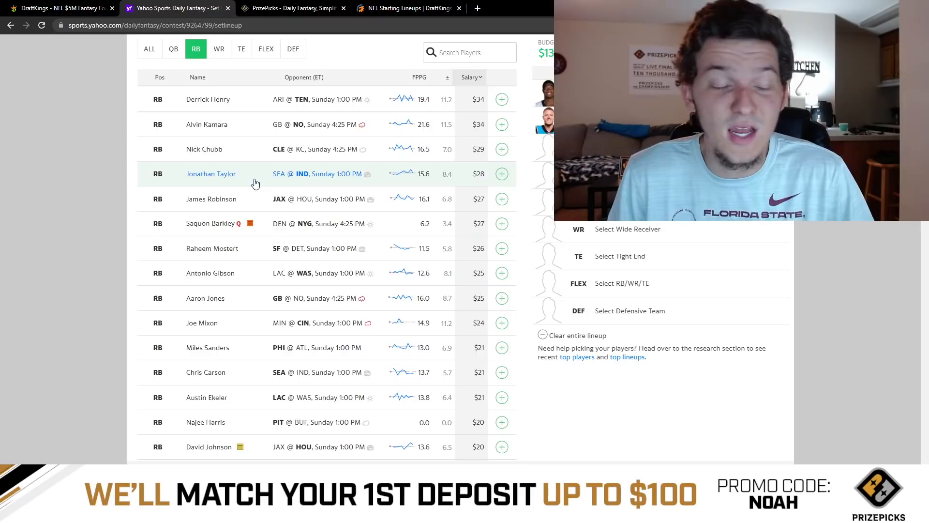
{"action": "scroll", "coordinate": [256, 183], "scroll_direction": "down", "scroll_amount": 3}
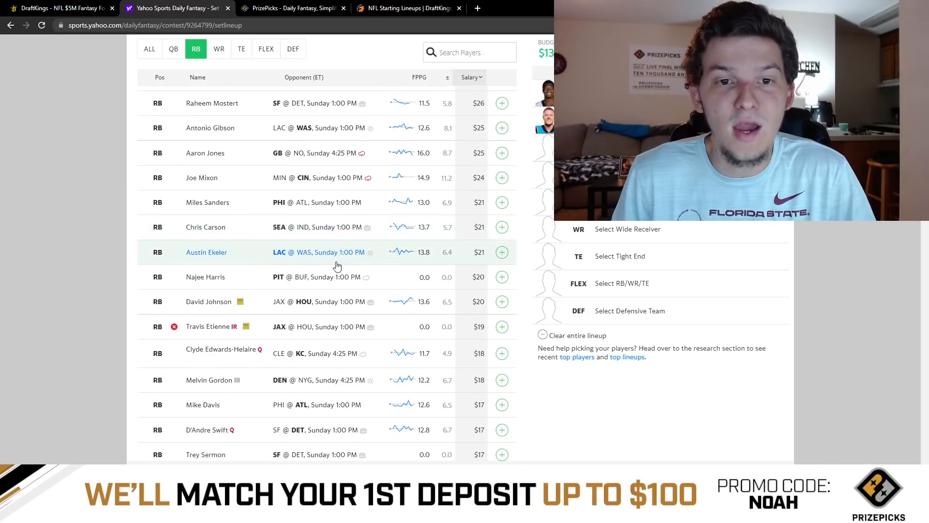
{"action": "left_click", "coordinate": [501, 252]}
{"action": "scroll", "coordinate": [315, 210], "scroll_direction": "up", "scroll_amount": 2}
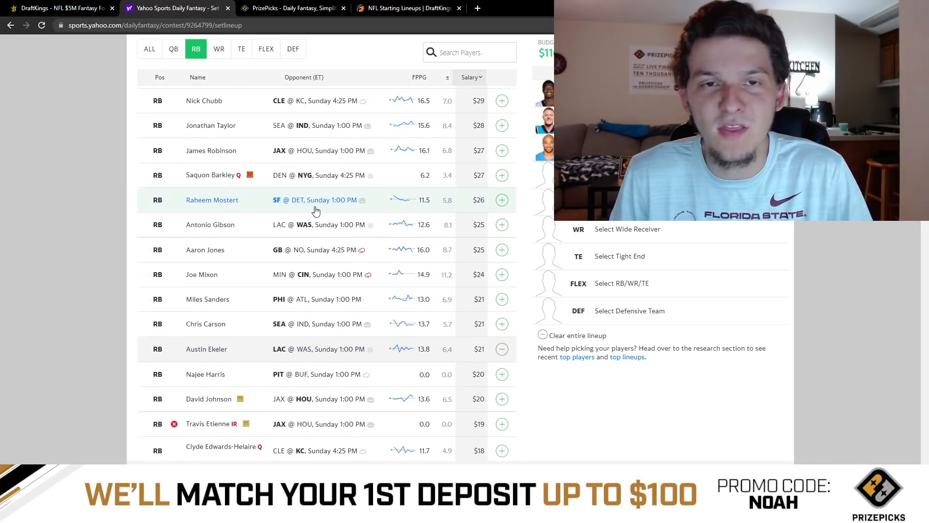
{"action": "scroll", "coordinate": [315, 208], "scroll_direction": "up", "scroll_amount": 1}
Step: Switch to DraftKings, review Aaron Jones's game log and matchup, and add the $6,800 running back to the lineup
{"action": "key", "text": "ctrl+1"}
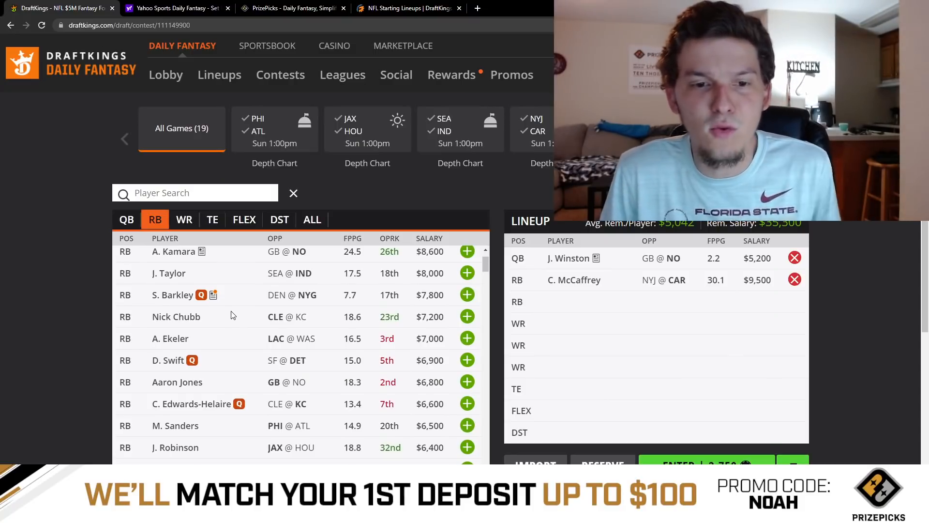
{"action": "scroll", "coordinate": [233, 315], "scroll_direction": "down", "scroll_amount": 1}
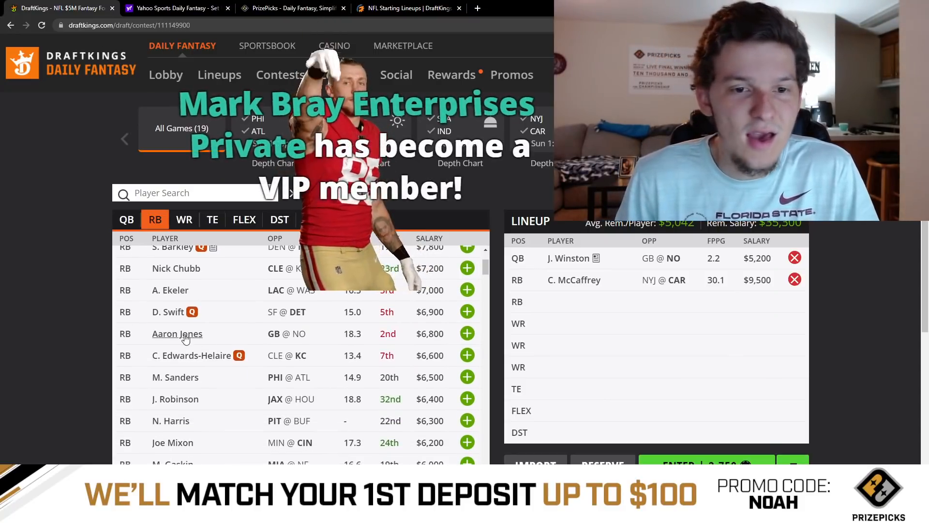
{"action": "left_click", "coordinate": [184, 337]}
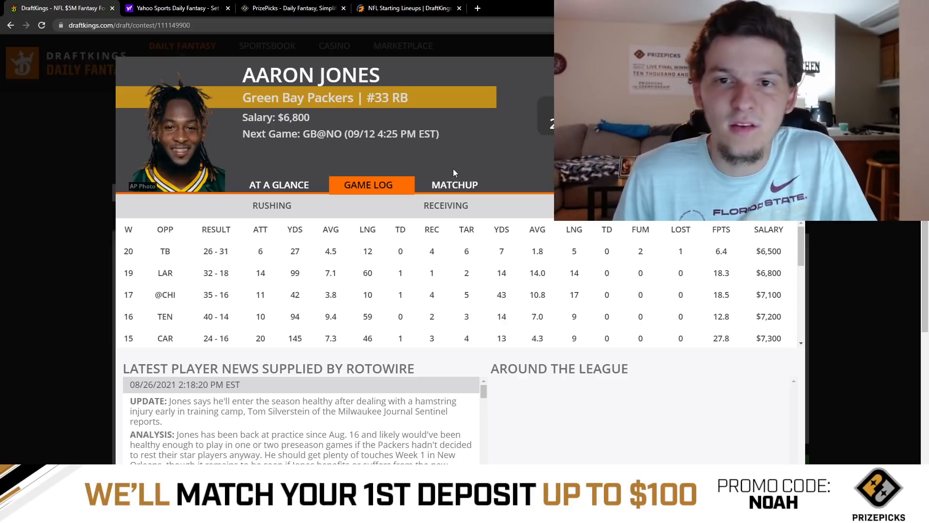
{"action": "left_click", "coordinate": [449, 188]}
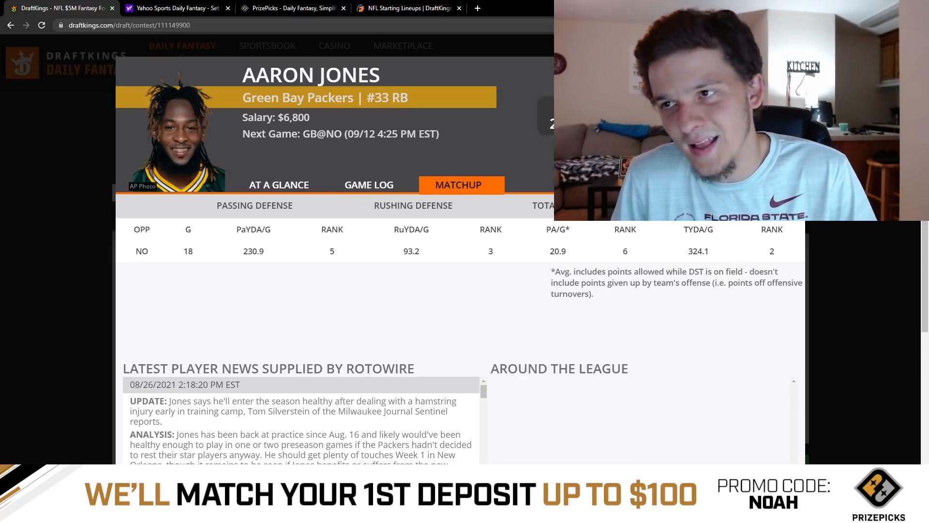
{"action": "left_click", "coordinate": [794, 68]}
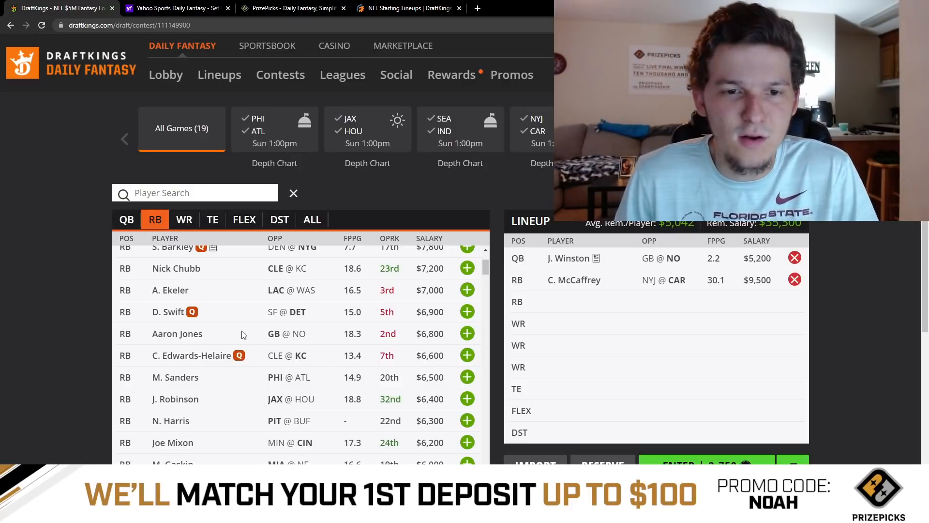
{"action": "left_click", "coordinate": [464, 334]}
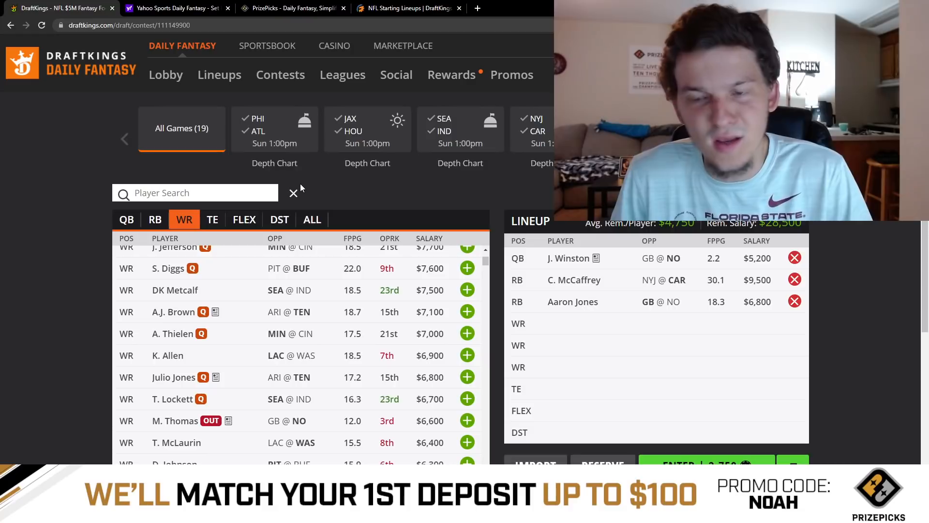
Step: Switch to the Yahoo contest and add the $25 Aaron Jones to the lineup
{"action": "left_click", "coordinate": [156, 7]}
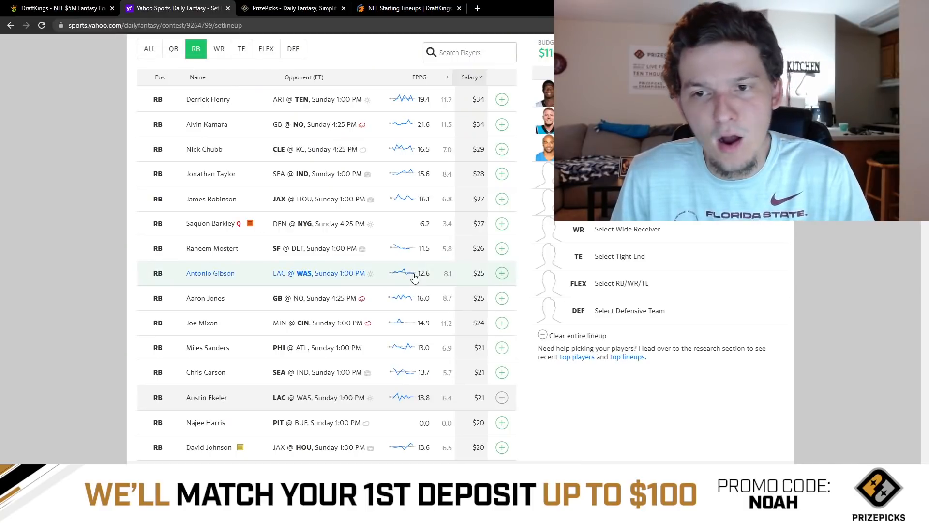
{"action": "scroll", "coordinate": [414, 276], "scroll_direction": "down", "scroll_amount": 4}
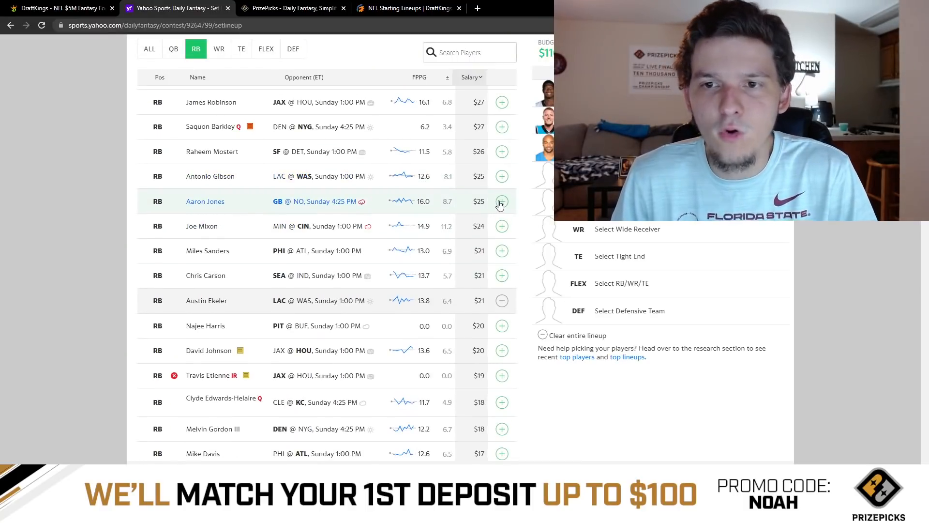
{"action": "left_click", "coordinate": [501, 202]}
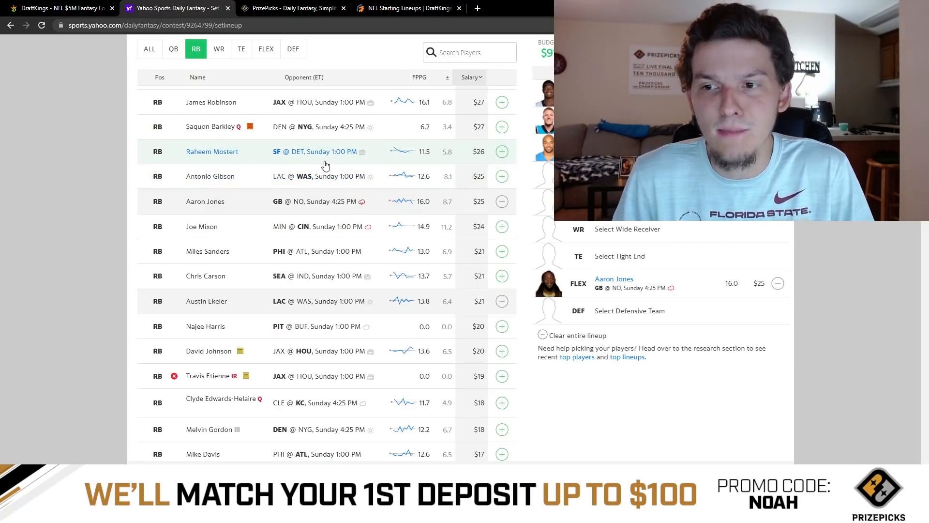
Step: Switch to DraftKings, display the running backs again, review Joe Mixon's game log, and close his player card
{"action": "left_click", "coordinate": [58, 8]}
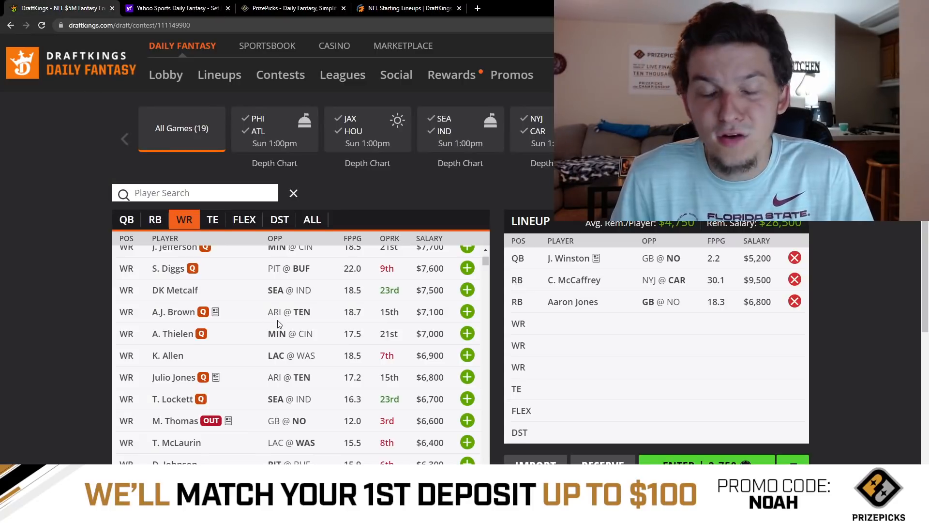
{"action": "left_click", "coordinate": [162, 222]}
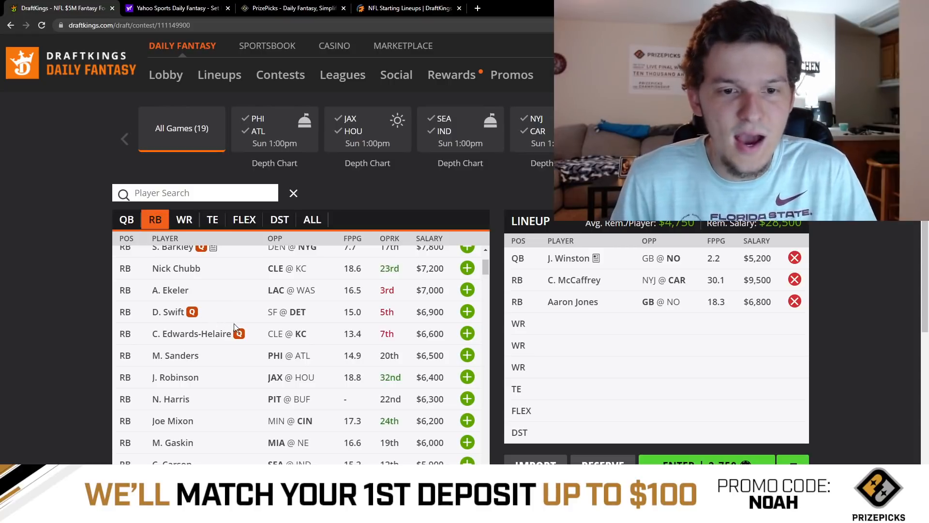
{"action": "scroll", "coordinate": [234, 327], "scroll_direction": "down", "scroll_amount": 1}
{"action": "scroll", "coordinate": [231, 335], "scroll_direction": "down", "scroll_amount": 1}
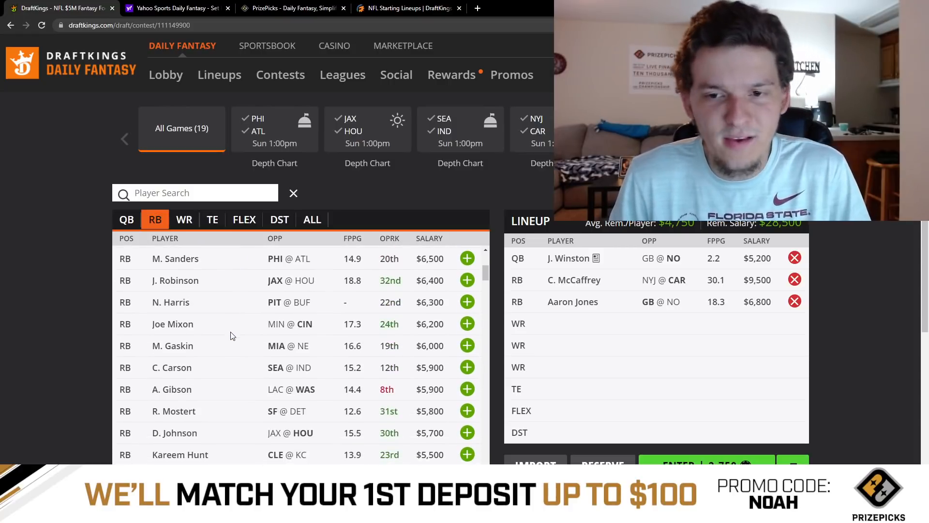
{"action": "left_click", "coordinate": [172, 325]}
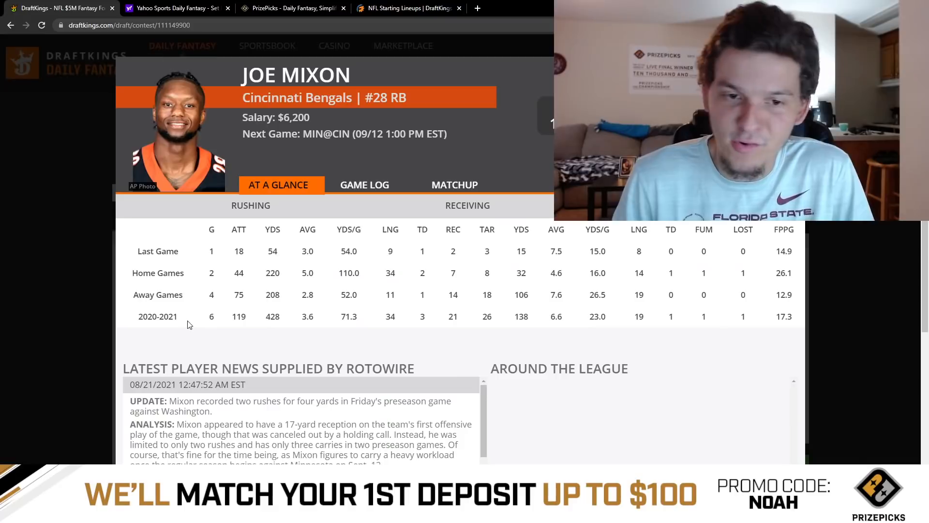
{"action": "left_click", "coordinate": [369, 186]}
{"action": "scroll", "coordinate": [479, 271], "scroll_direction": "down", "scroll_amount": 1}
{"action": "scroll", "coordinate": [479, 257], "scroll_direction": "up", "scroll_amount": 1}
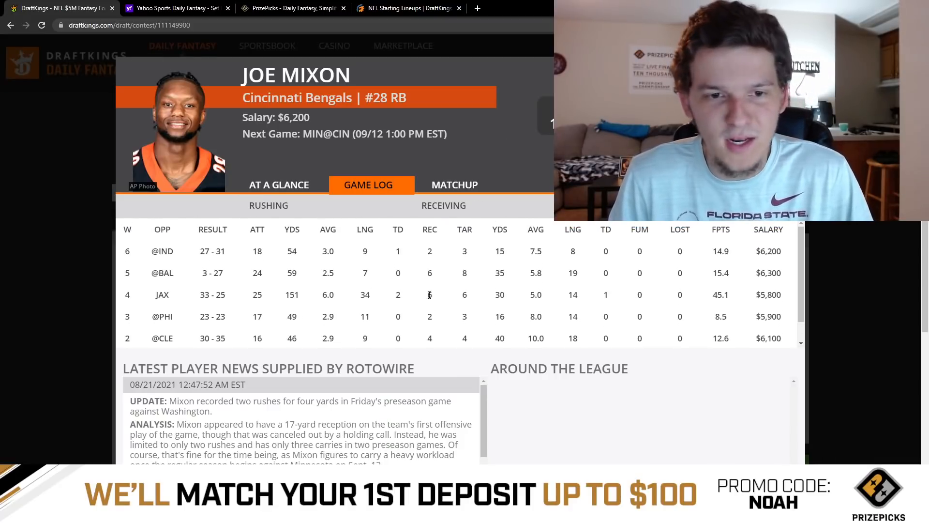
{"action": "scroll", "coordinate": [428, 294], "scroll_direction": "down", "scroll_amount": 1}
{"action": "scroll", "coordinate": [428, 293], "scroll_direction": "up", "scroll_amount": 1}
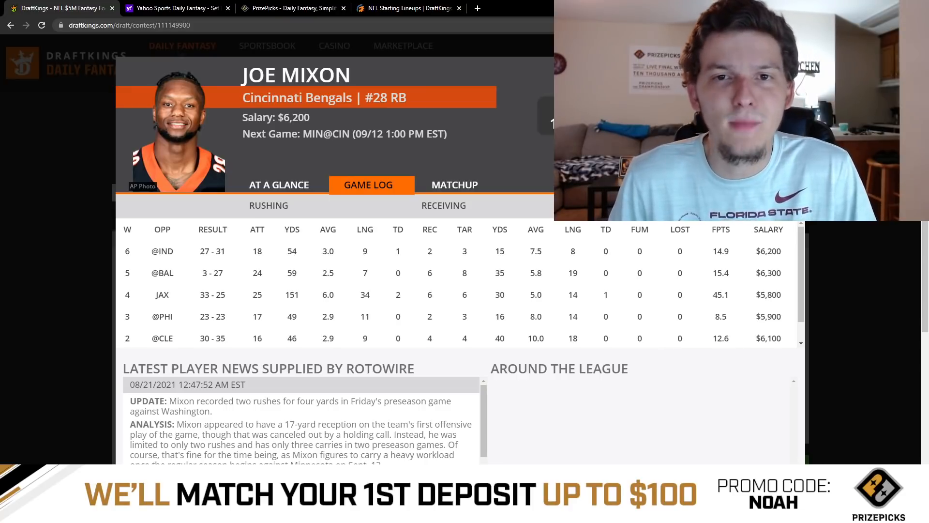
{"action": "left_click", "coordinate": [57, 265]}
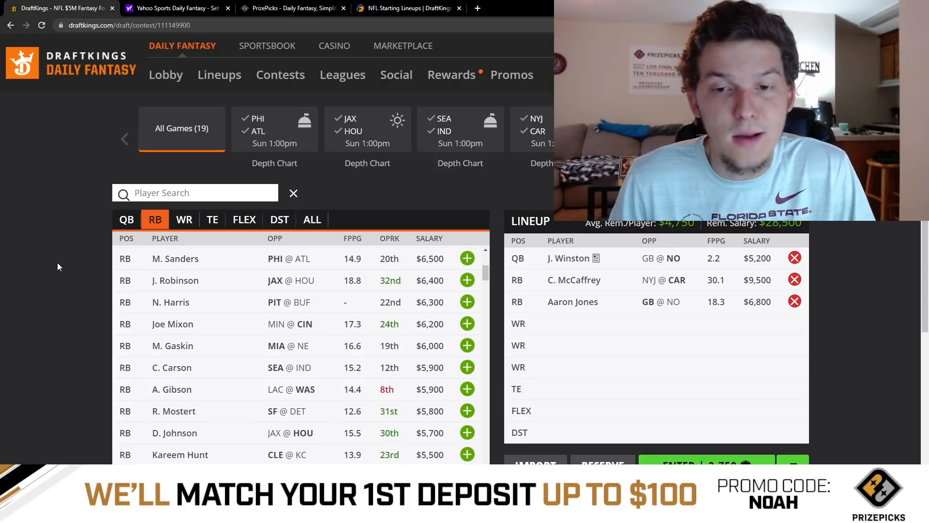
Step: Browse the mid-priced running backs, review Mike Davis's game log, and close his player card
{"action": "scroll", "coordinate": [238, 313], "scroll_direction": "down", "scroll_amount": 1}
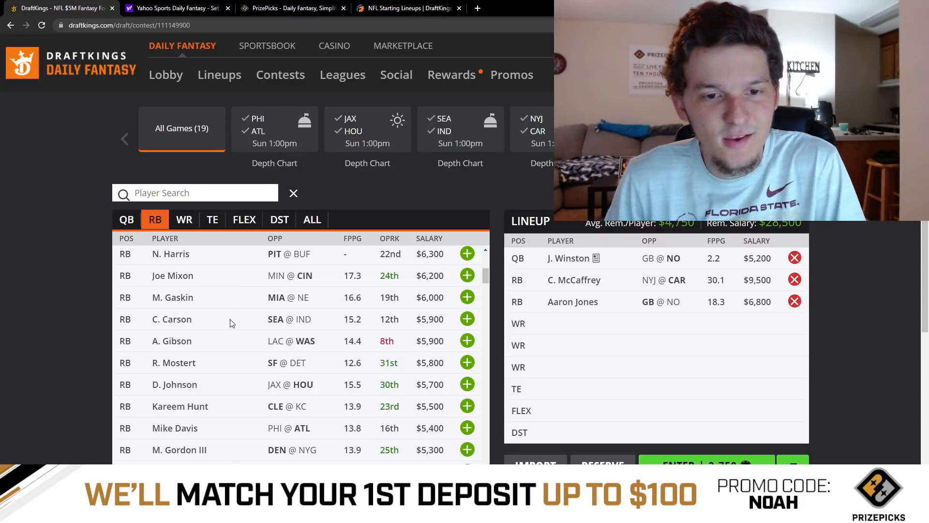
{"action": "scroll", "coordinate": [232, 322], "scroll_direction": "down", "scroll_amount": 1}
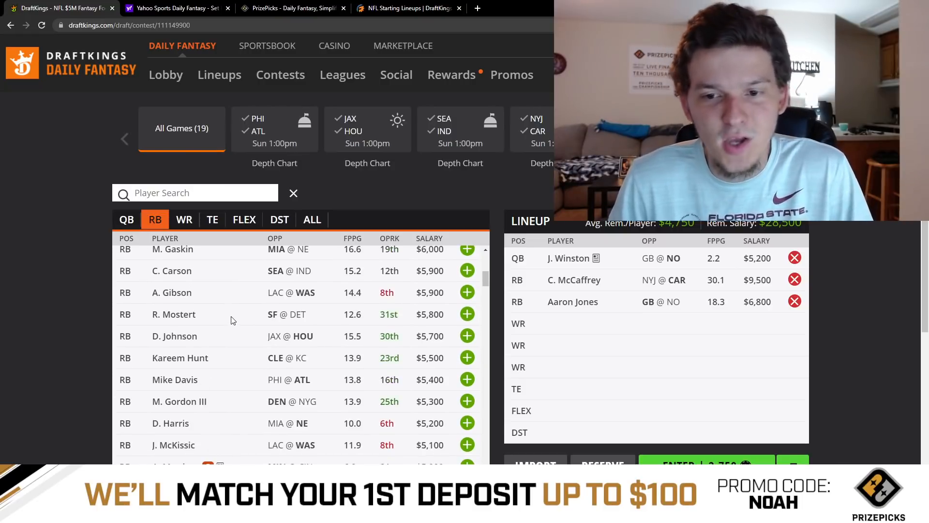
{"action": "scroll", "coordinate": [232, 321], "scroll_direction": "down", "scroll_amount": 1}
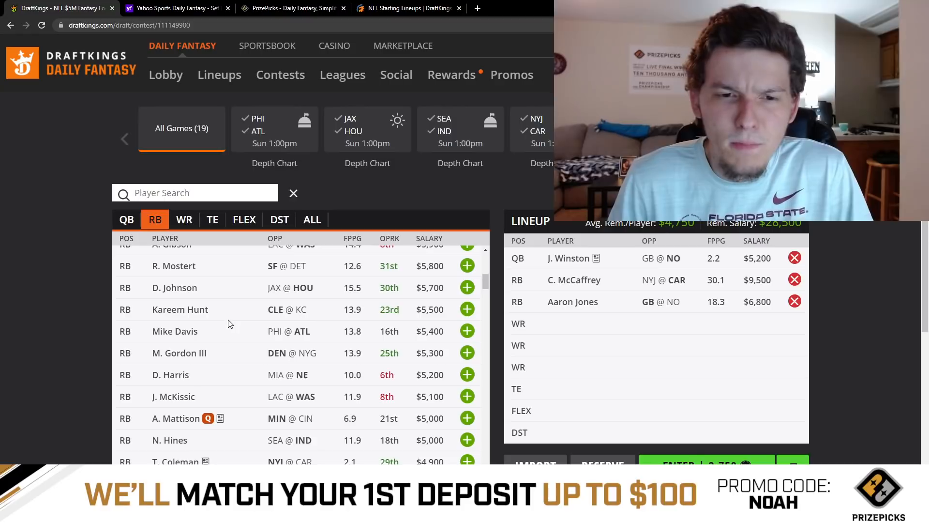
{"action": "left_click", "coordinate": [183, 332]}
{"action": "left_click", "coordinate": [397, 185]}
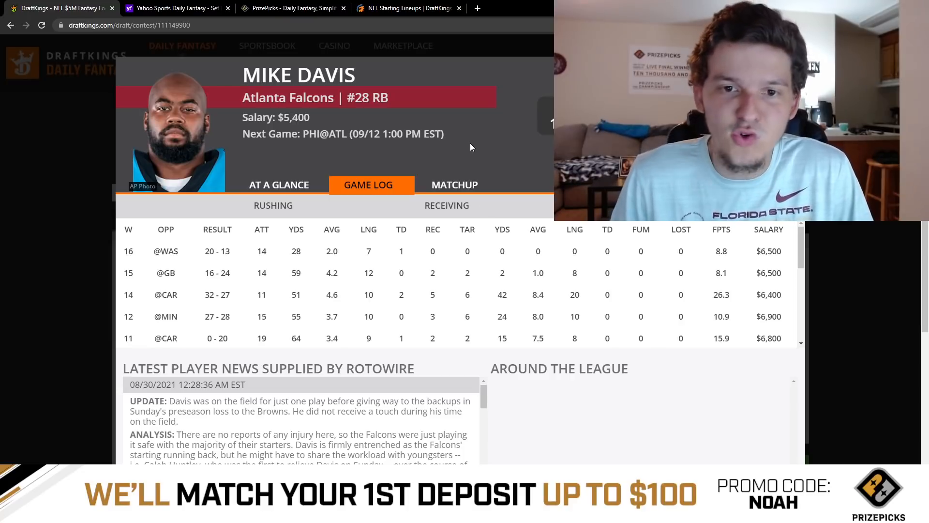
{"action": "scroll", "coordinate": [458, 268], "scroll_direction": "down", "scroll_amount": 1}
{"action": "scroll", "coordinate": [459, 268], "scroll_direction": "down", "scroll_amount": 1}
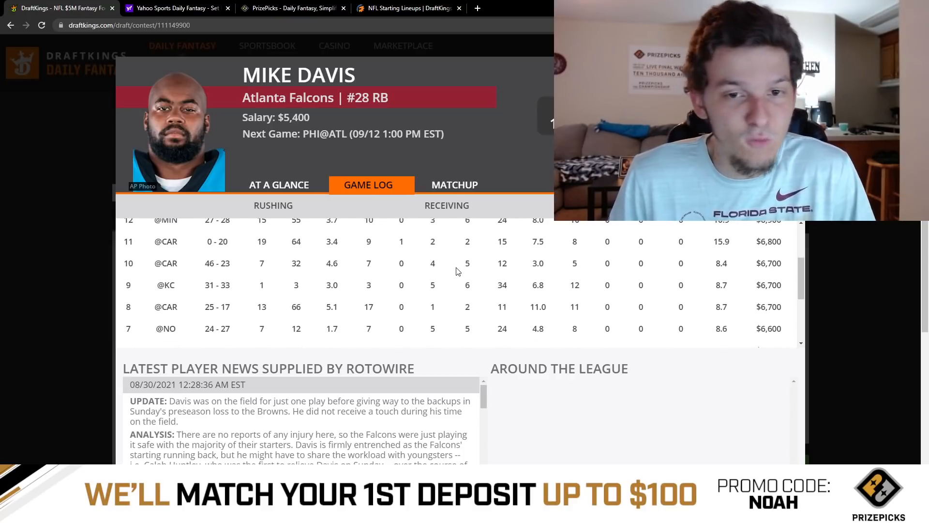
{"action": "scroll", "coordinate": [459, 271], "scroll_direction": "up", "scroll_amount": 2}
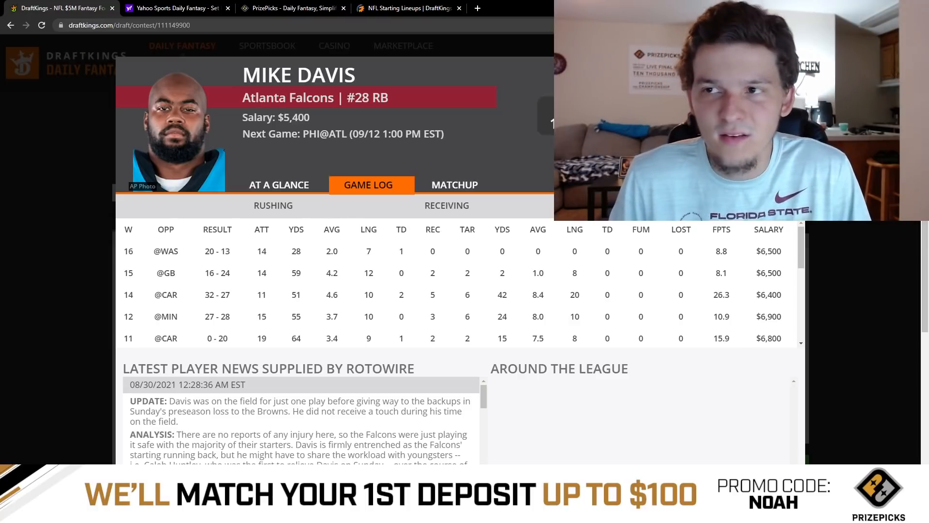
{"action": "key", "text": "Escape"}
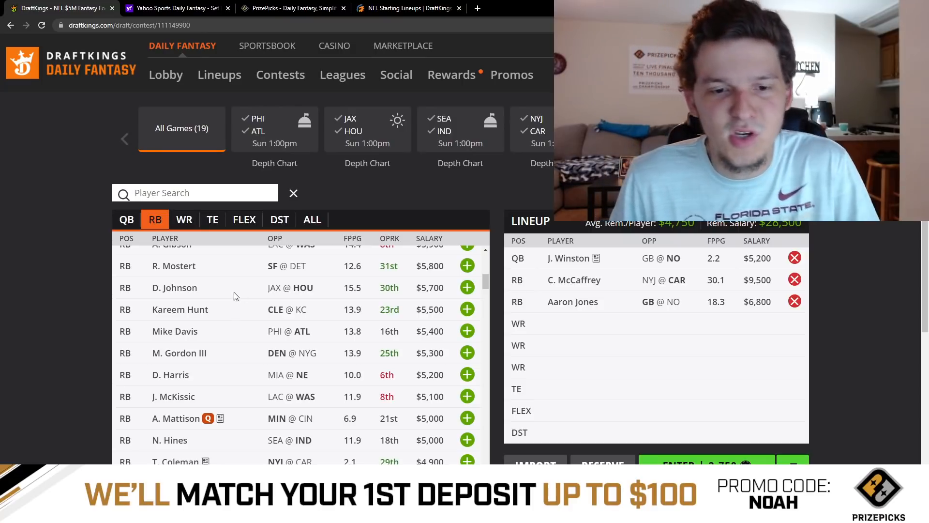
Step: Look through the running backs priced from $5,100 down to $4,400, then return to the start of the list
{"action": "scroll", "coordinate": [247, 299], "scroll_direction": "down", "scroll_amount": 1}
{"action": "scroll", "coordinate": [247, 299], "scroll_direction": "down", "scroll_amount": 2}
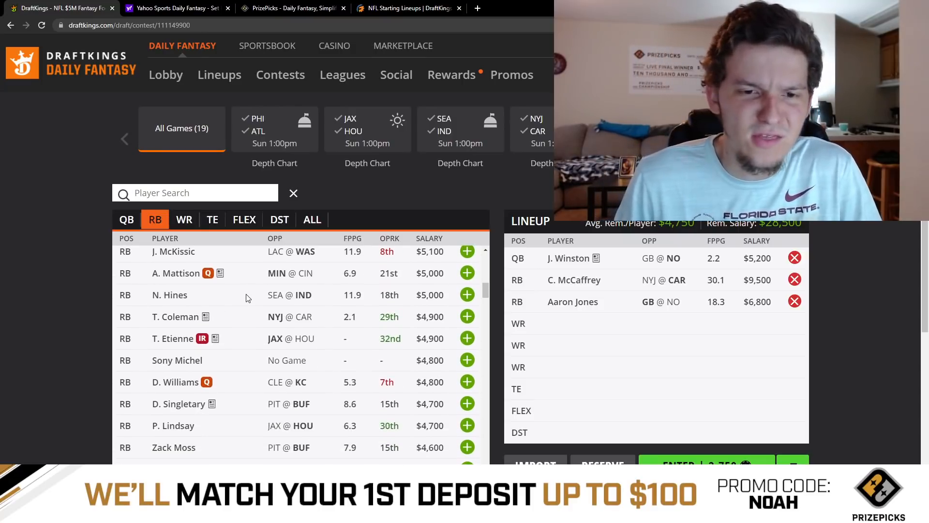
{"action": "scroll", "coordinate": [247, 298], "scroll_direction": "down", "scroll_amount": 1}
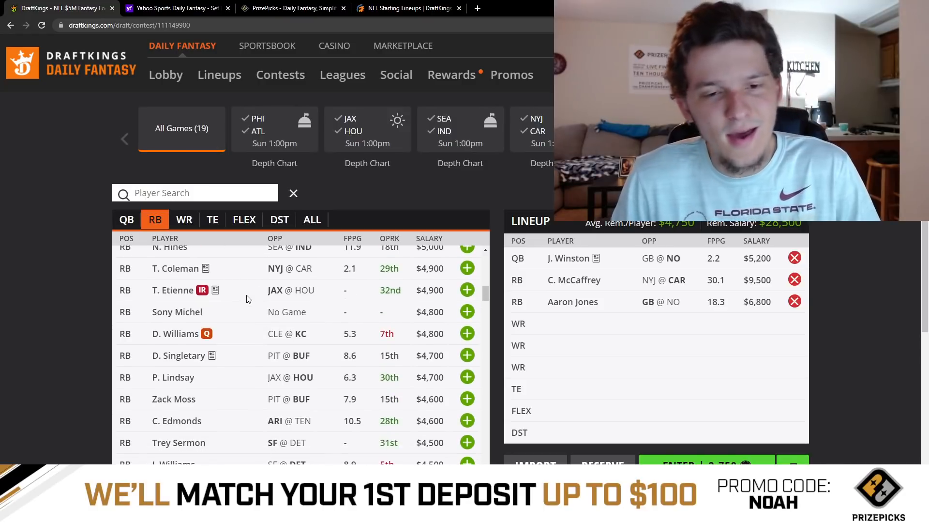
{"action": "scroll", "coordinate": [247, 299], "scroll_direction": "down", "scroll_amount": 1}
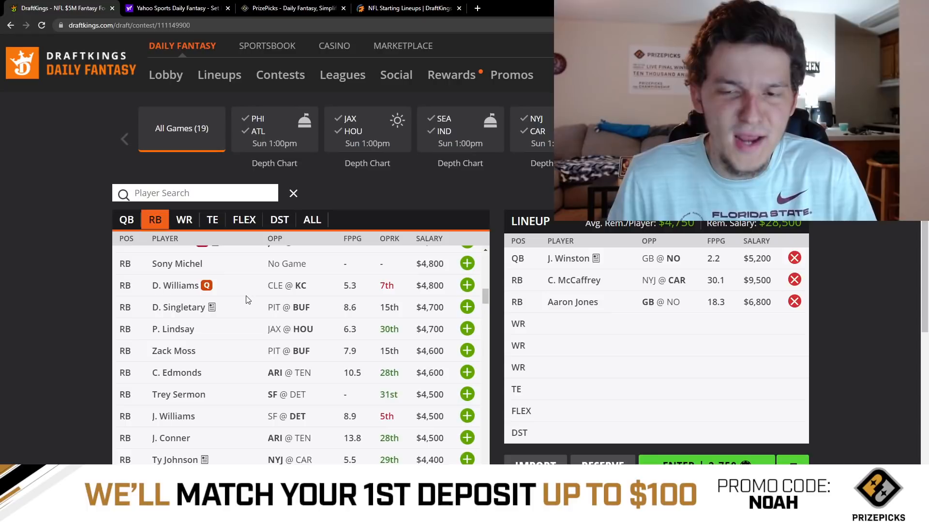
{"action": "scroll", "coordinate": [248, 303], "scroll_direction": "up", "scroll_amount": 10}
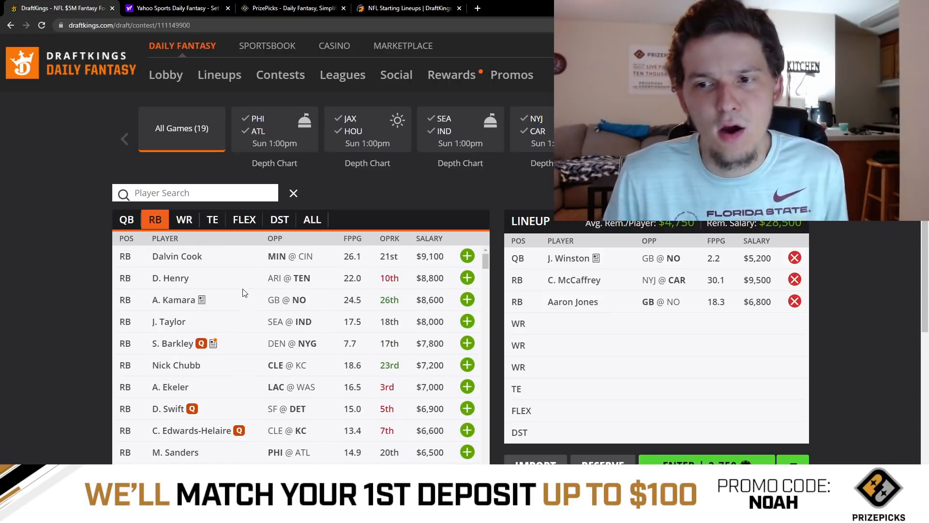
Step: Display the wide receivers, review Davante Adams's game log and matchup, and close his player card
{"action": "left_click", "coordinate": [184, 221]}
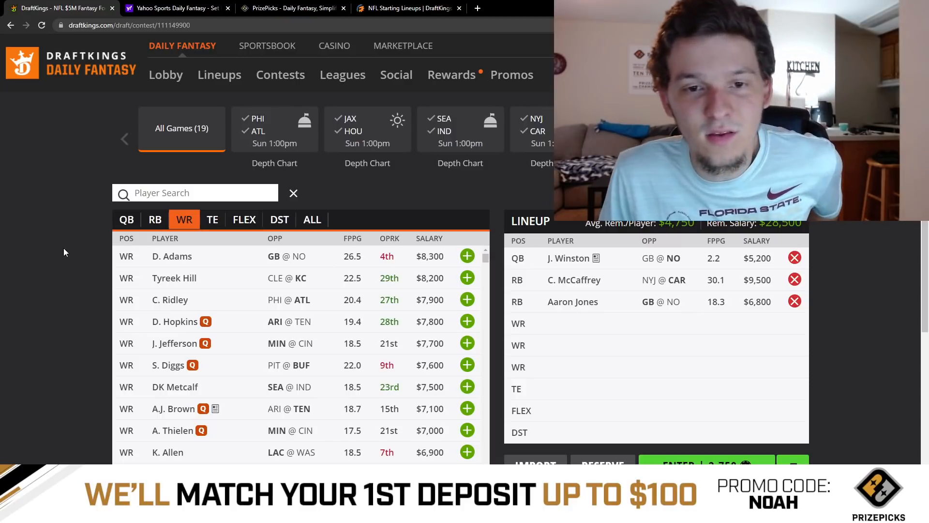
{"action": "left_click", "coordinate": [178, 258]}
{"action": "left_click", "coordinate": [347, 192]}
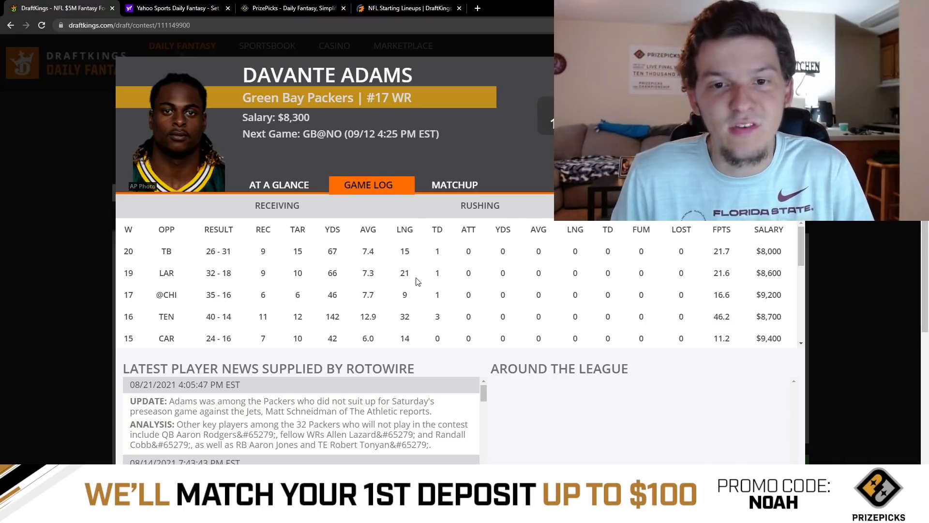
{"action": "scroll", "coordinate": [417, 282], "scroll_direction": "down", "scroll_amount": 4}
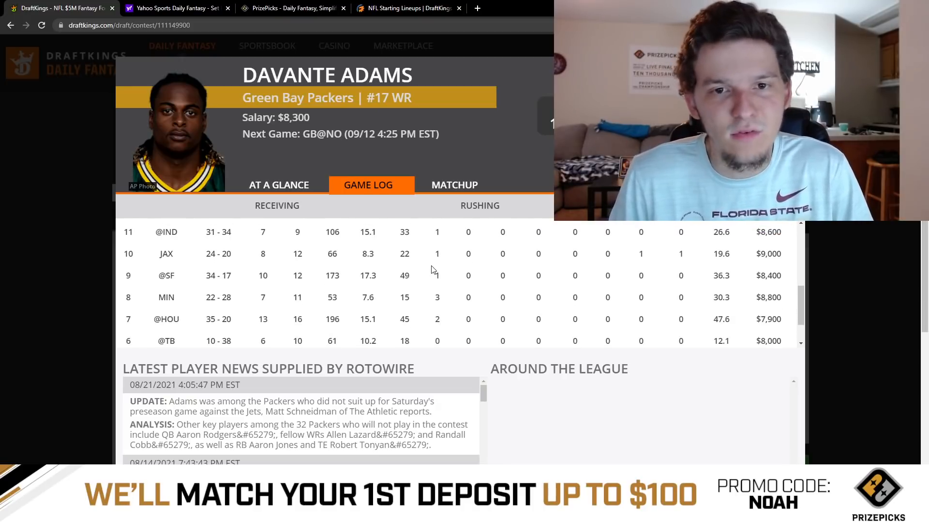
{"action": "scroll", "coordinate": [412, 278], "scroll_direction": "up", "scroll_amount": 3}
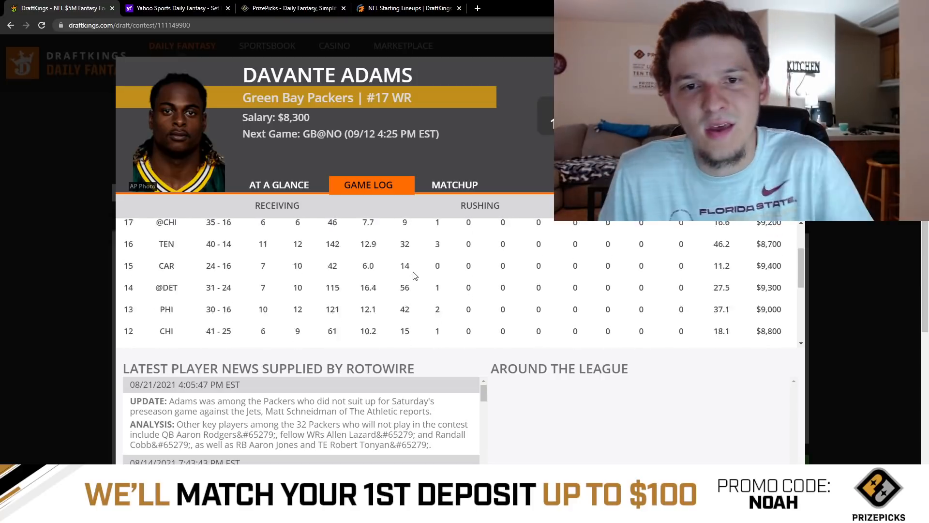
{"action": "scroll", "coordinate": [417, 242], "scroll_direction": "up", "scroll_amount": 2}
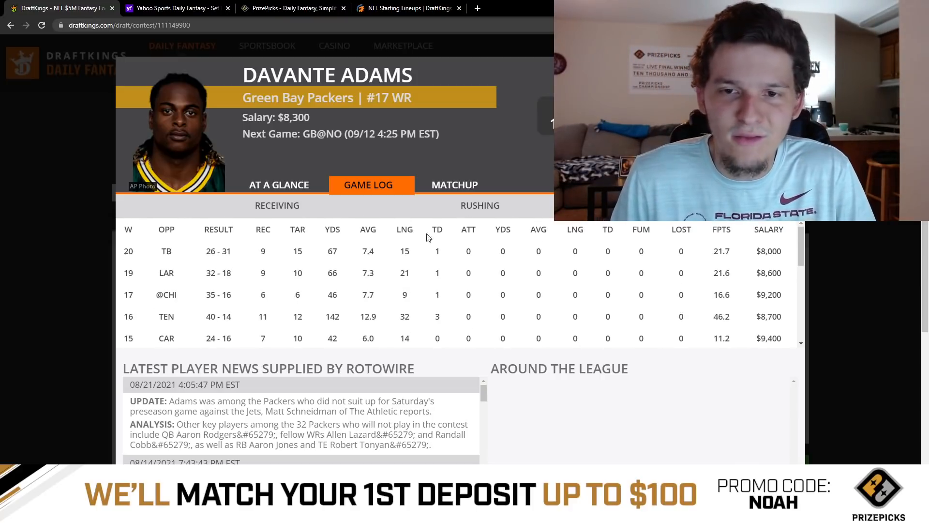
{"action": "left_click", "coordinate": [453, 189]}
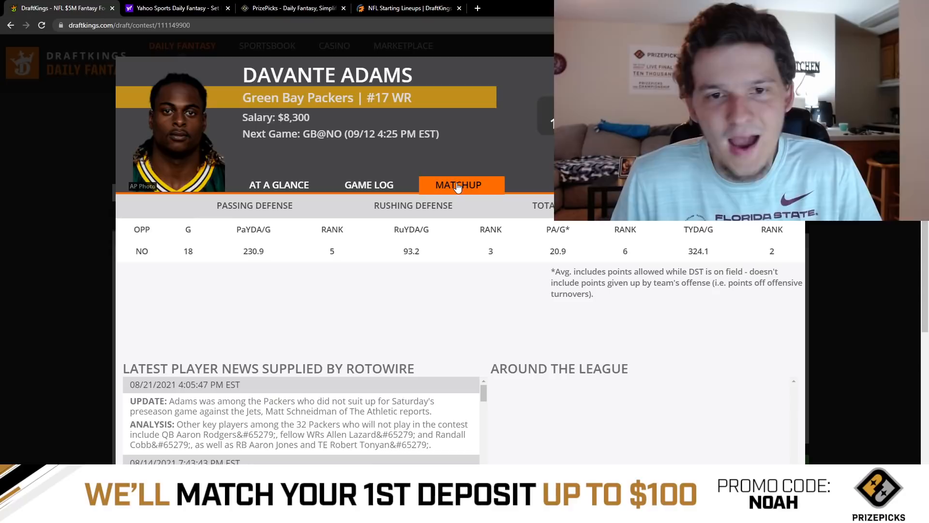
{"action": "left_click", "coordinate": [391, 189]}
{"action": "left_click", "coordinate": [61, 268]}
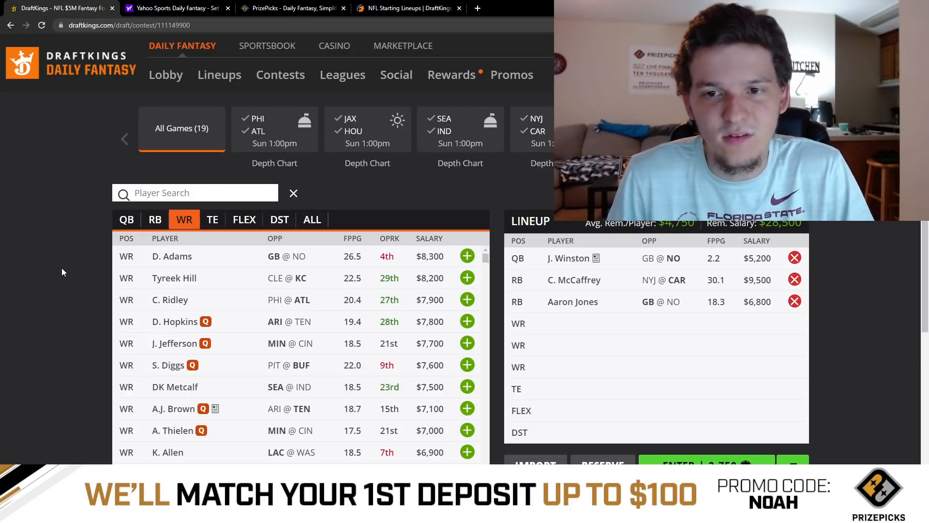
Step: Open Calvin Ridley's player card and review his full game log back to Week 1
{"action": "left_click", "coordinate": [176, 304]}
{"action": "left_click", "coordinate": [355, 193]}
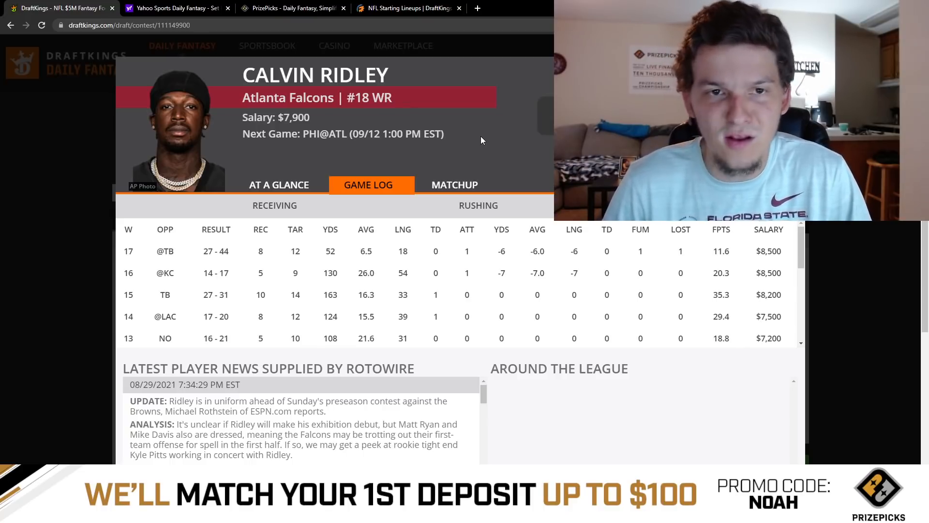
{"action": "scroll", "coordinate": [490, 270], "scroll_direction": "down", "scroll_amount": 5}
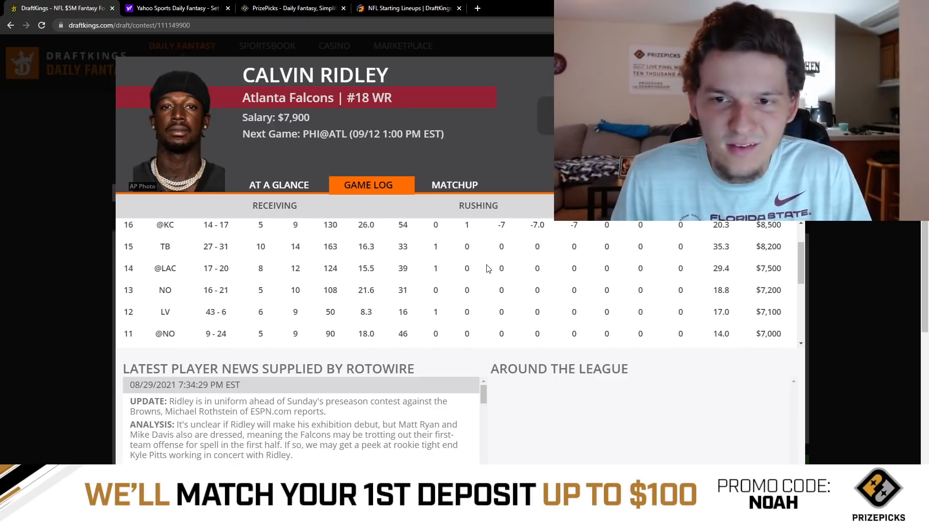
{"action": "scroll", "coordinate": [486, 272], "scroll_direction": "up", "scroll_amount": 5}
{"action": "scroll", "coordinate": [469, 273], "scroll_direction": "down", "scroll_amount": 4}
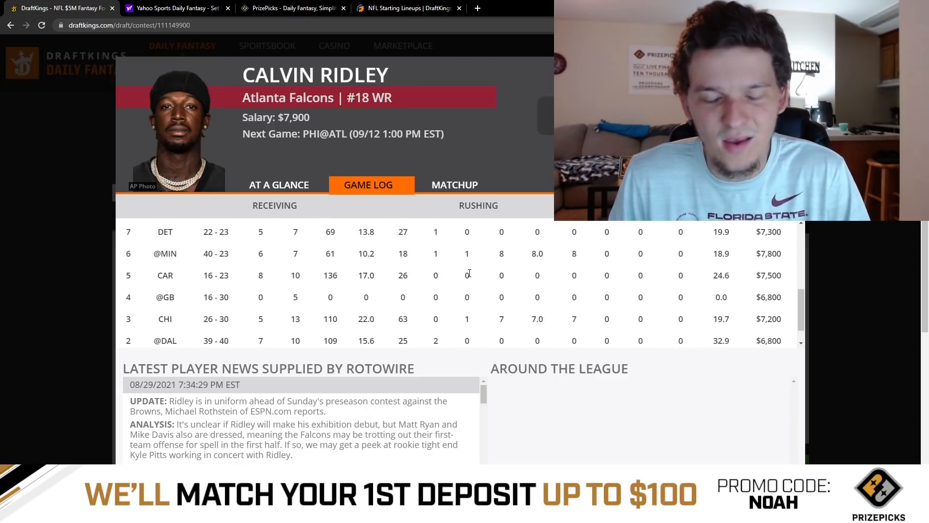
{"action": "scroll", "coordinate": [469, 273], "scroll_direction": "down", "scroll_amount": 1}
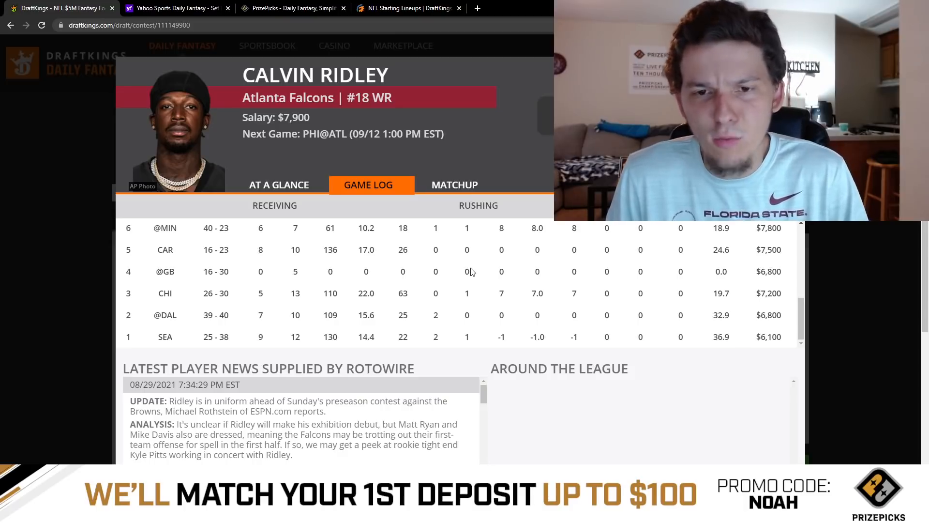
{"action": "scroll", "coordinate": [471, 273], "scroll_direction": "up", "scroll_amount": 5}
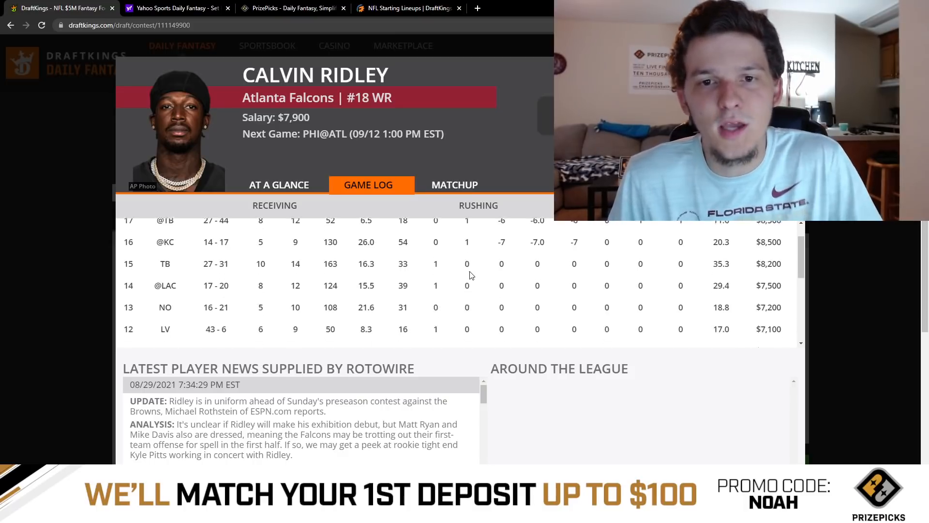
{"action": "scroll", "coordinate": [471, 275], "scroll_direction": "up", "scroll_amount": 2}
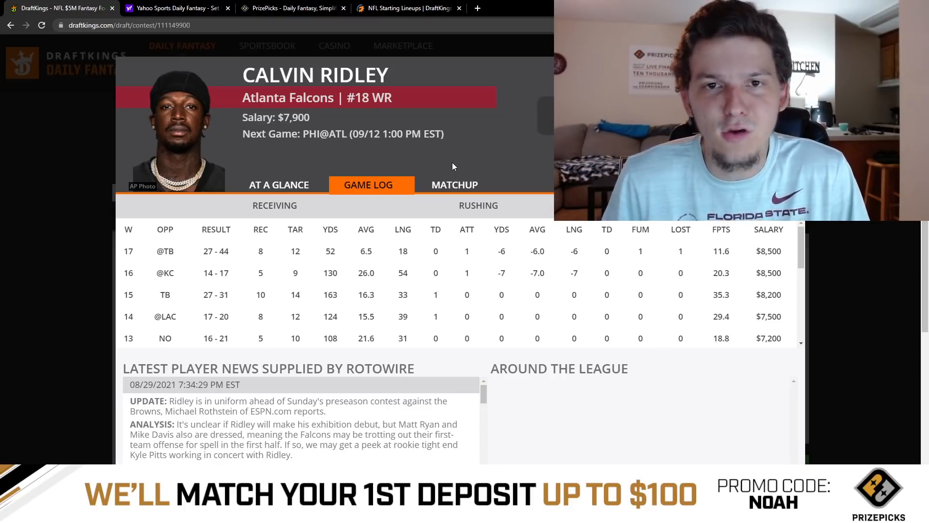
Step: Switch to the RotoGrinders starting lineups and examine the Eagles at Falcons matchup
{"action": "left_click", "coordinate": [401, 8]}
{"action": "scroll", "coordinate": [121, 222], "scroll_direction": "down", "scroll_amount": 5}
{"action": "scroll", "coordinate": [118, 221], "scroll_direction": "up", "scroll_amount": 15}
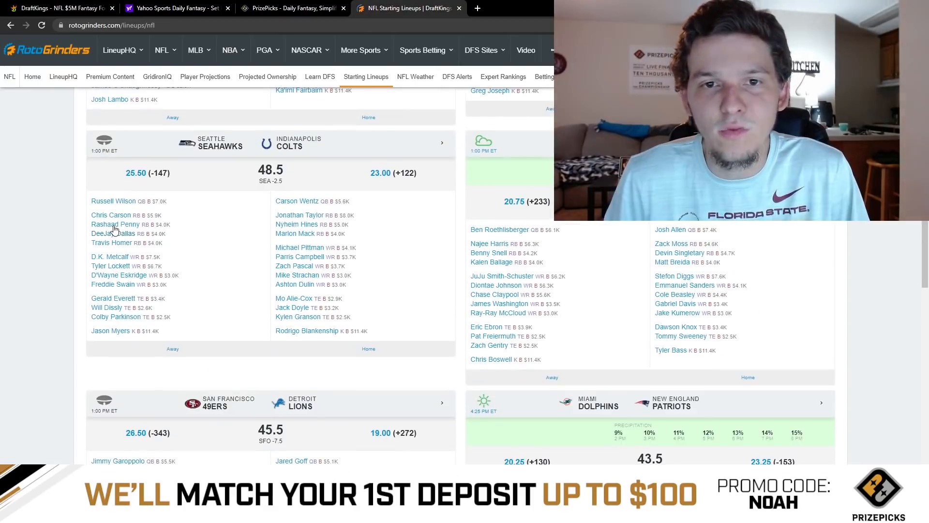
{"action": "scroll", "coordinate": [111, 220], "scroll_direction": "up", "scroll_amount": 5}
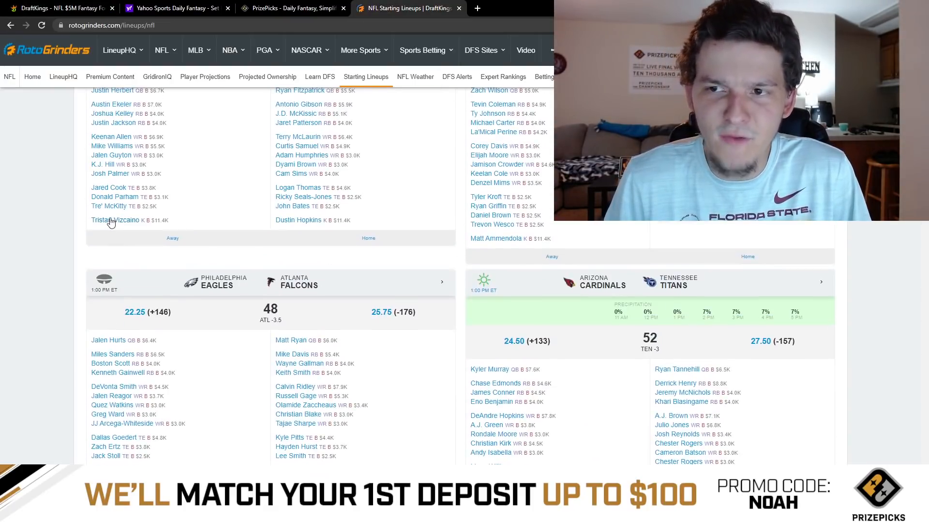
{"action": "scroll", "coordinate": [116, 215], "scroll_direction": "down", "scroll_amount": 5}
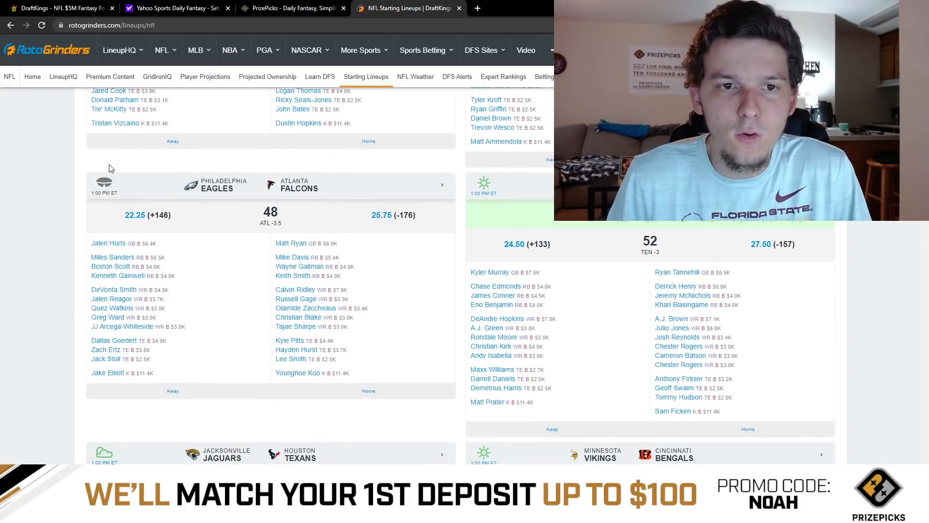
Step: Switch to DraftKings, close Calvin Ridley's player card, and add the $7,900 wide receiver to the lineup
{"action": "left_click", "coordinate": [58, 8]}
{"action": "left_click", "coordinate": [793, 69]}
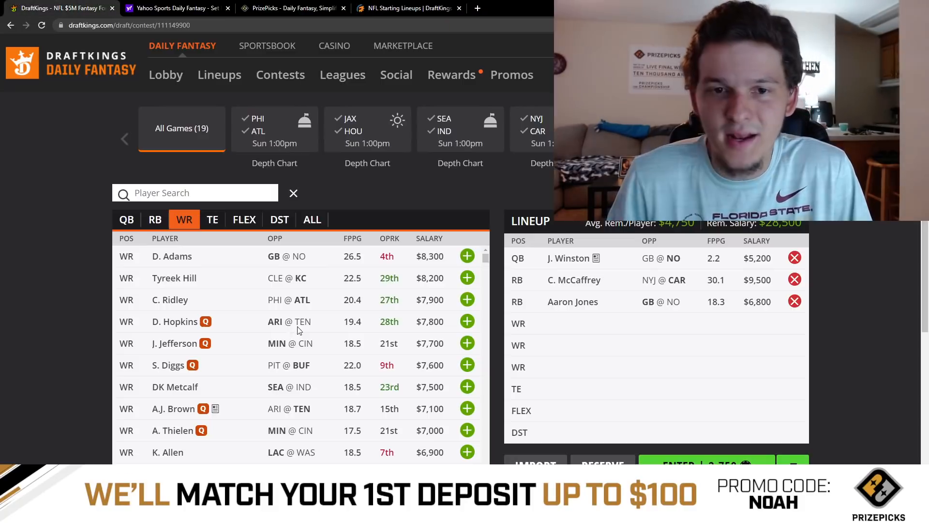
{"action": "left_click", "coordinate": [463, 301]}
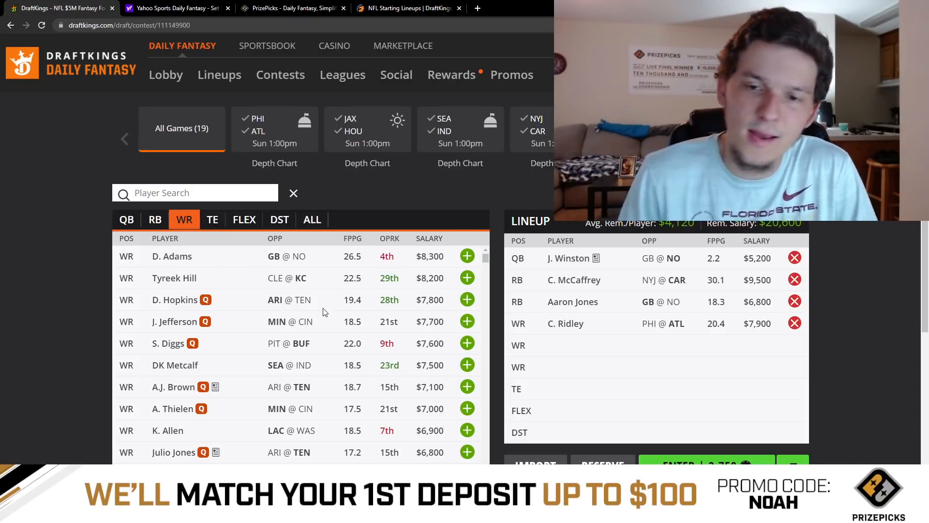
Step: Examine the wide receiver pool from the $8,300 salaries down to the $5,200 range for candidates
{"action": "scroll", "coordinate": [250, 315], "scroll_direction": "down", "scroll_amount": 2}
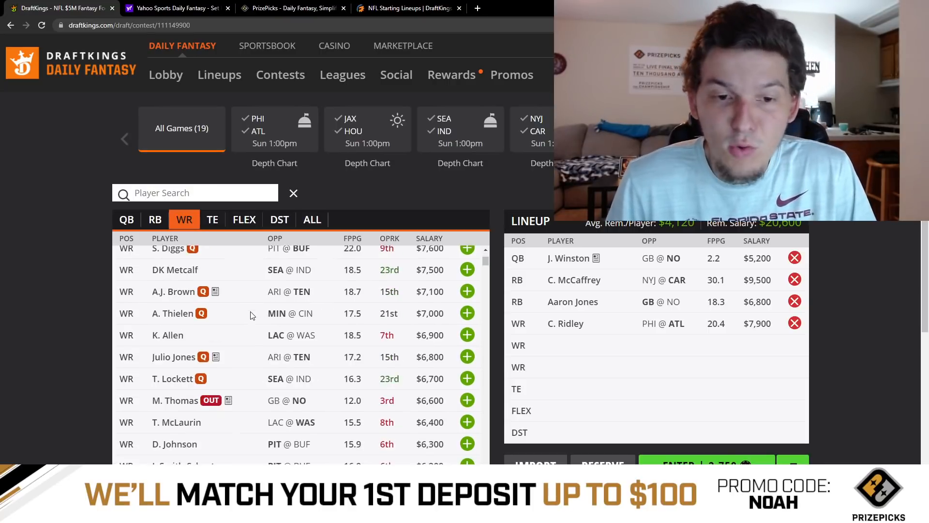
{"action": "scroll", "coordinate": [250, 310], "scroll_direction": "up", "scroll_amount": 1}
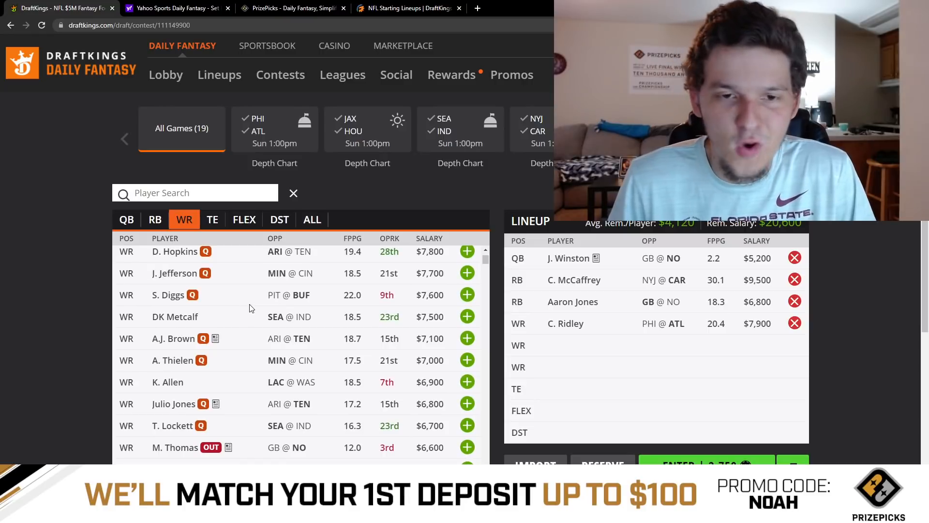
{"action": "scroll", "coordinate": [250, 308], "scroll_direction": "up", "scroll_amount": 1}
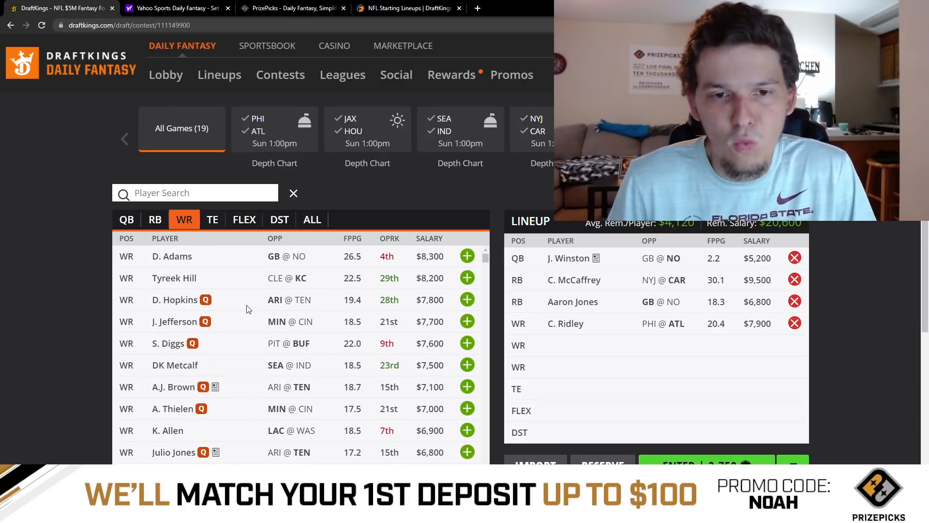
{"action": "scroll", "coordinate": [250, 310], "scroll_direction": "down", "scroll_amount": 1}
{"action": "scroll", "coordinate": [250, 311], "scroll_direction": "down", "scroll_amount": 2}
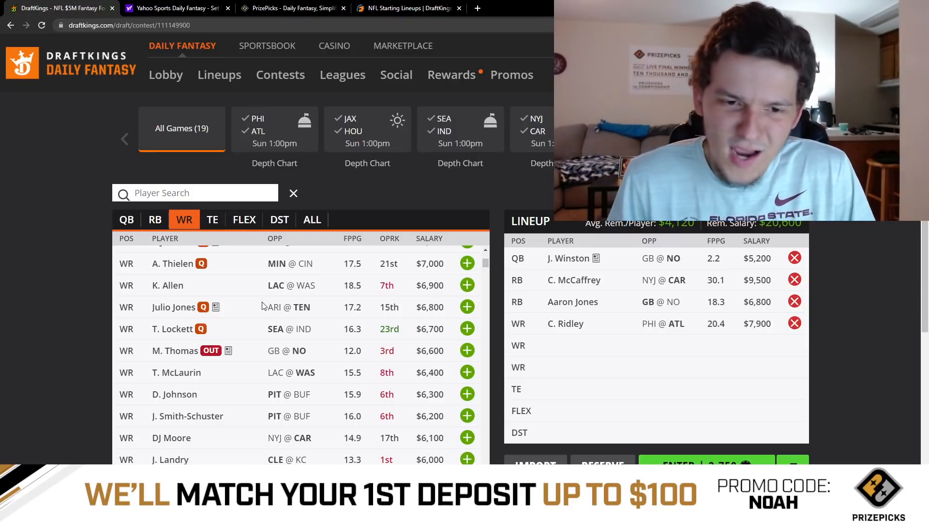
{"action": "scroll", "coordinate": [262, 302], "scroll_direction": "down", "scroll_amount": 1}
{"action": "scroll", "coordinate": [261, 300], "scroll_direction": "down", "scroll_amount": 1}
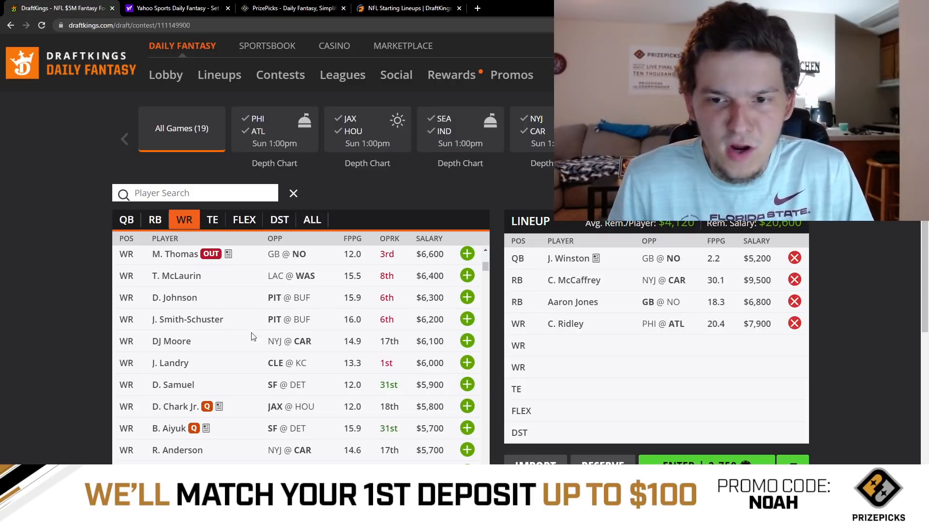
{"action": "scroll", "coordinate": [225, 329], "scroll_direction": "down", "scroll_amount": 1}
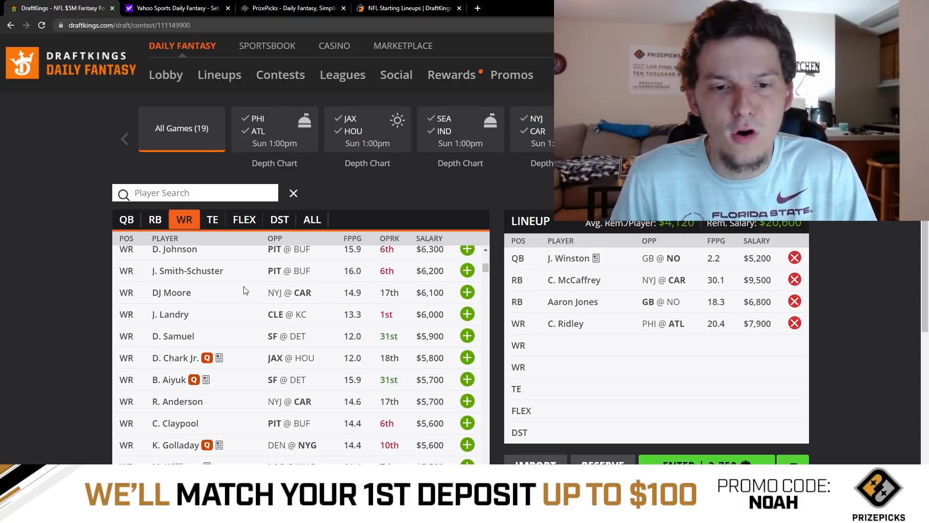
{"action": "scroll", "coordinate": [244, 290], "scroll_direction": "down", "scroll_amount": 3}
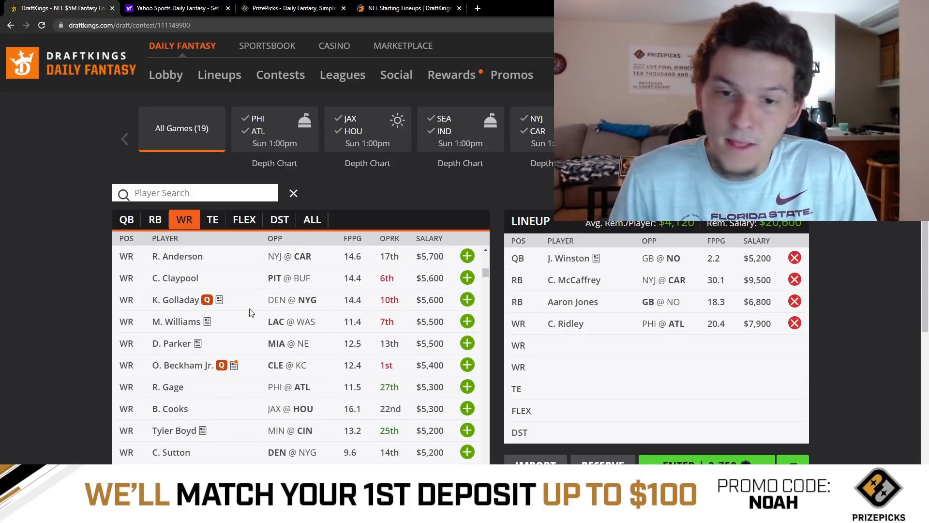
Step: Open Odell Beckham Jr.'s player card, review his game log, and close the card
{"action": "left_click", "coordinate": [196, 366]}
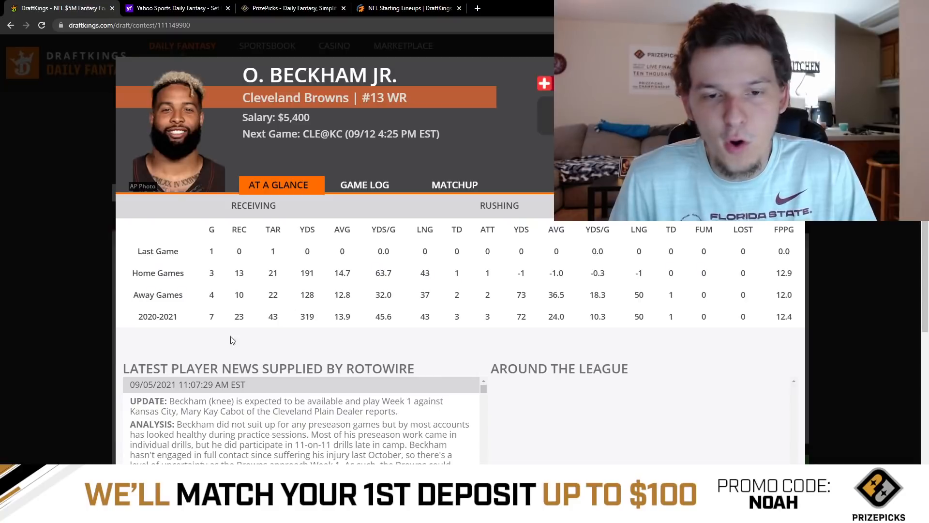
{"action": "left_click", "coordinate": [365, 189]}
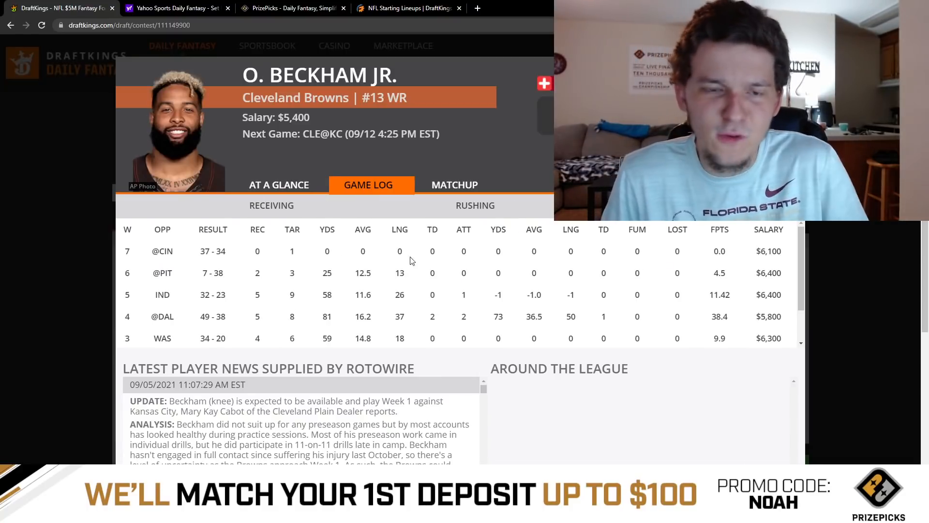
{"action": "scroll", "coordinate": [416, 263], "scroll_direction": "down", "scroll_amount": 2}
{"action": "scroll", "coordinate": [440, 275], "scroll_direction": "up", "scroll_amount": 2}
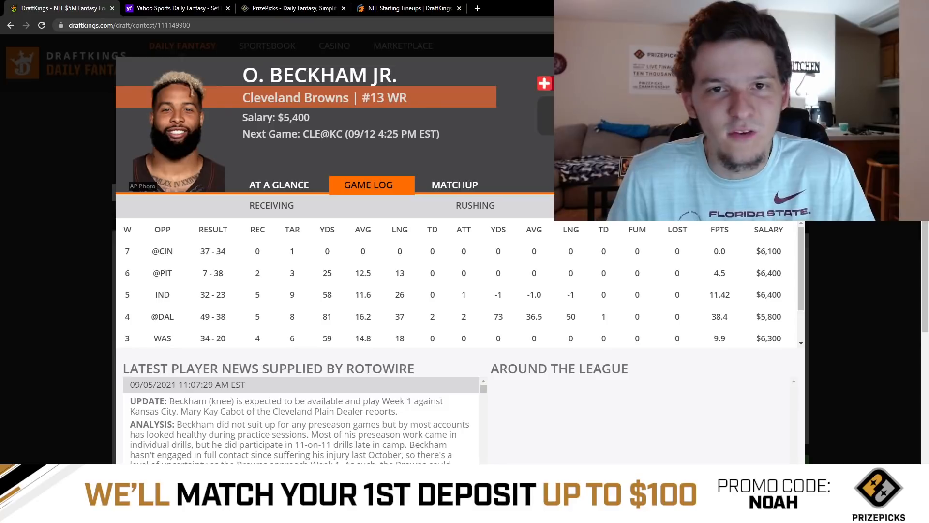
{"action": "left_click", "coordinate": [794, 69]}
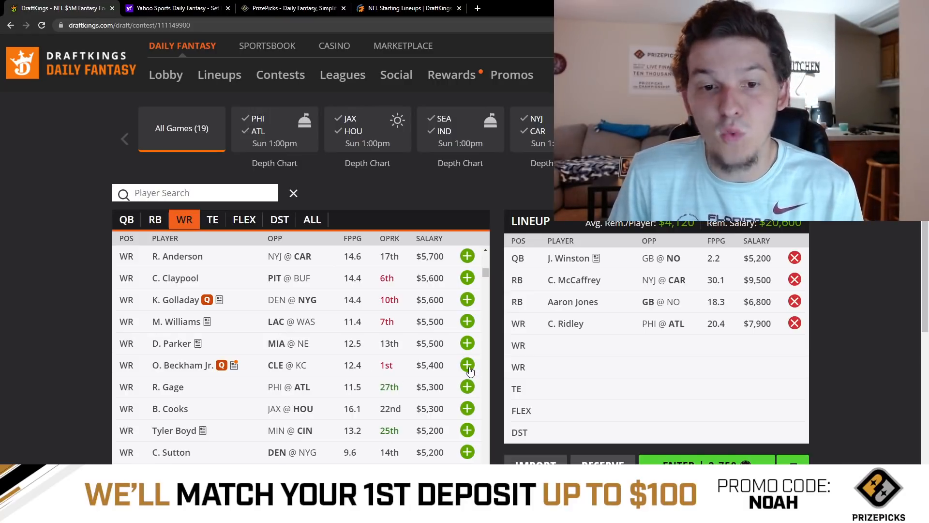
Step: Switch to Yahoo Daily Fantasy, search the players for "odel", and add Odell Beckham Jr. to the lineup
{"action": "left_click", "coordinate": [203, 7]}
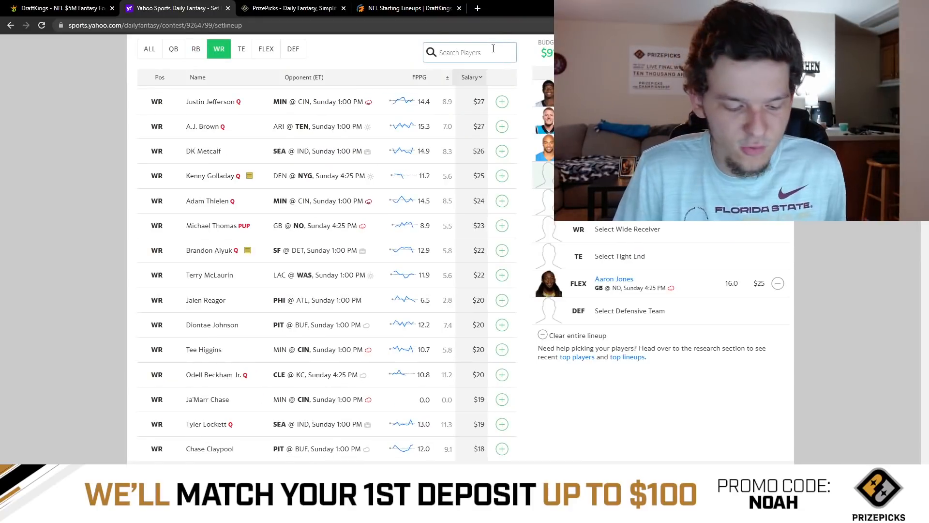
{"action": "left_click", "coordinate": [493, 48]}
{"action": "type", "text": "odel"}
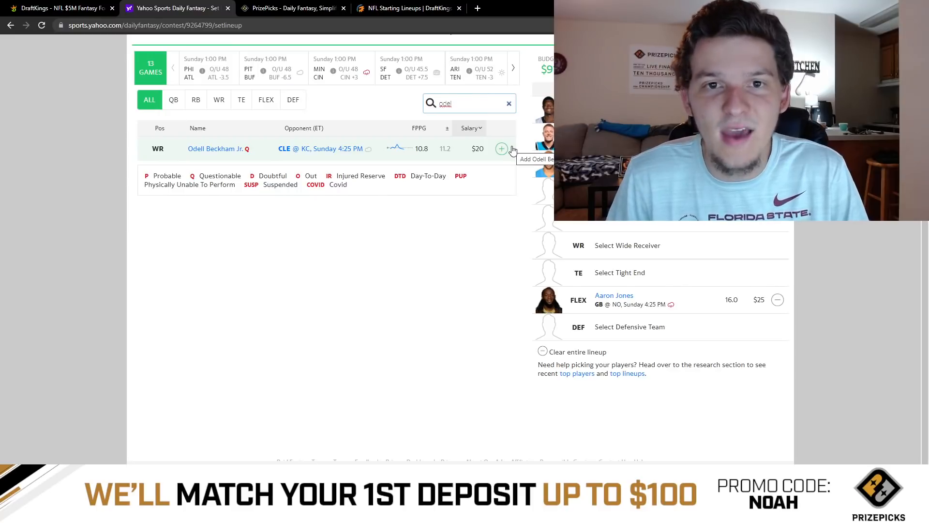
{"action": "left_click", "coordinate": [512, 150]}
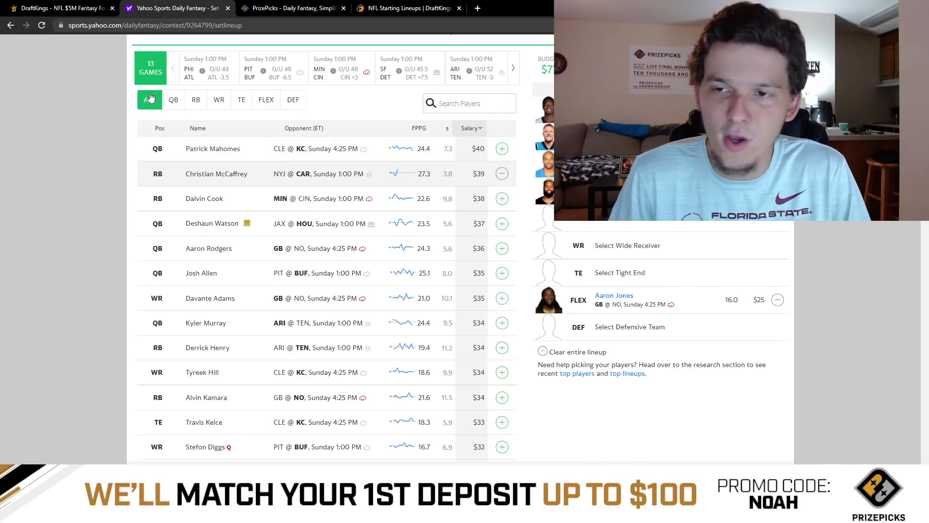
Step: Switch to DraftKings and examine the wide receivers priced from about $5,700 down to $4,200
{"action": "left_click", "coordinate": [72, 8]}
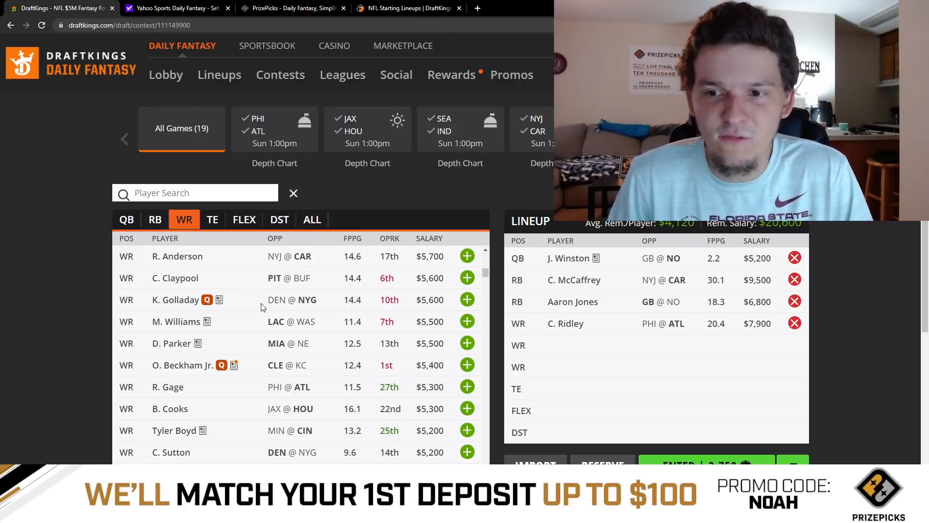
{"action": "scroll", "coordinate": [261, 306], "scroll_direction": "down", "scroll_amount": 3}
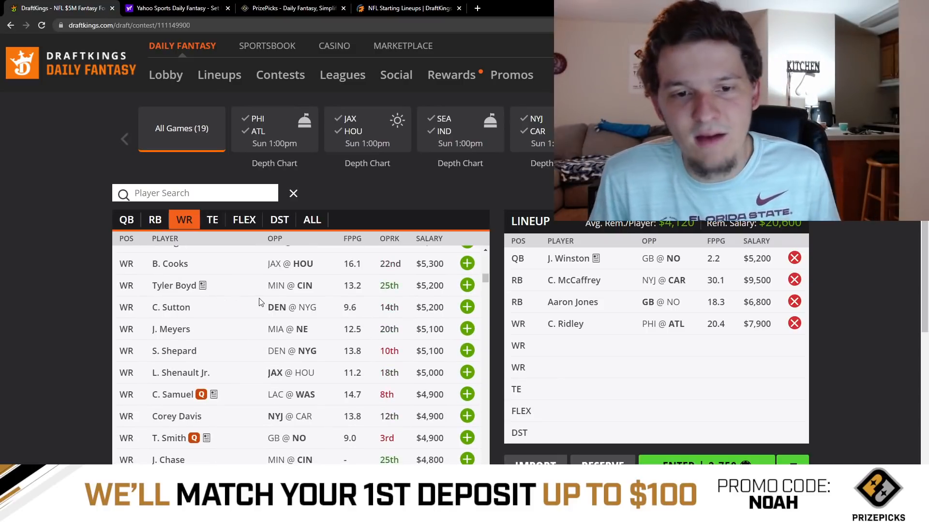
{"action": "scroll", "coordinate": [264, 298], "scroll_direction": "down", "scroll_amount": 1}
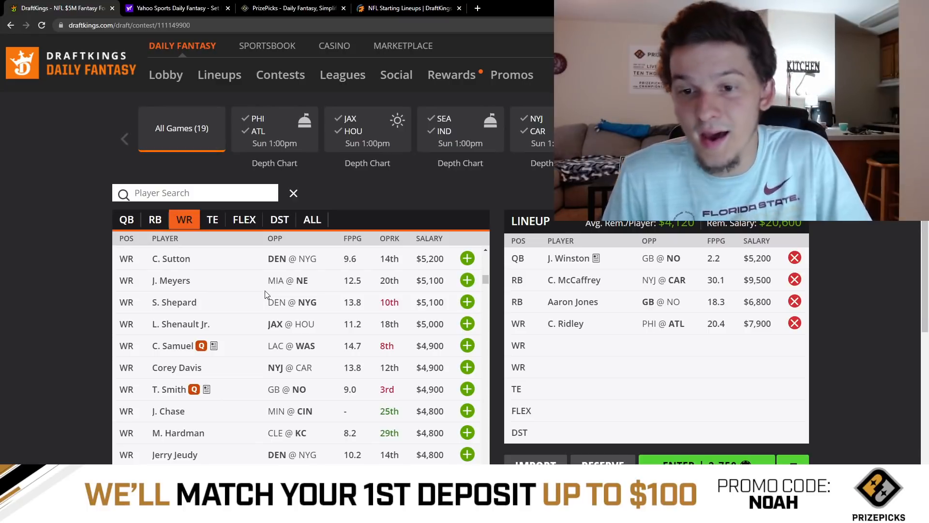
{"action": "scroll", "coordinate": [266, 294], "scroll_direction": "down", "scroll_amount": 1}
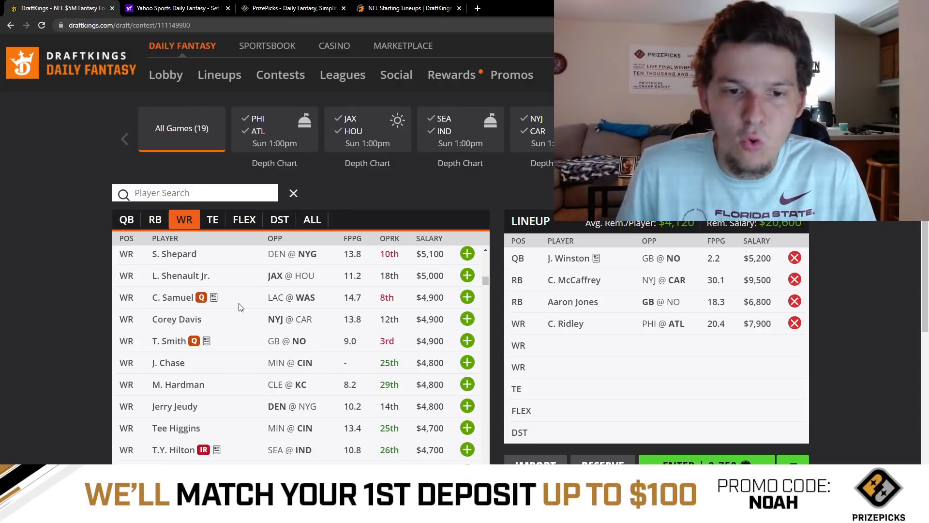
{"action": "scroll", "coordinate": [264, 310], "scroll_direction": "down", "scroll_amount": 2}
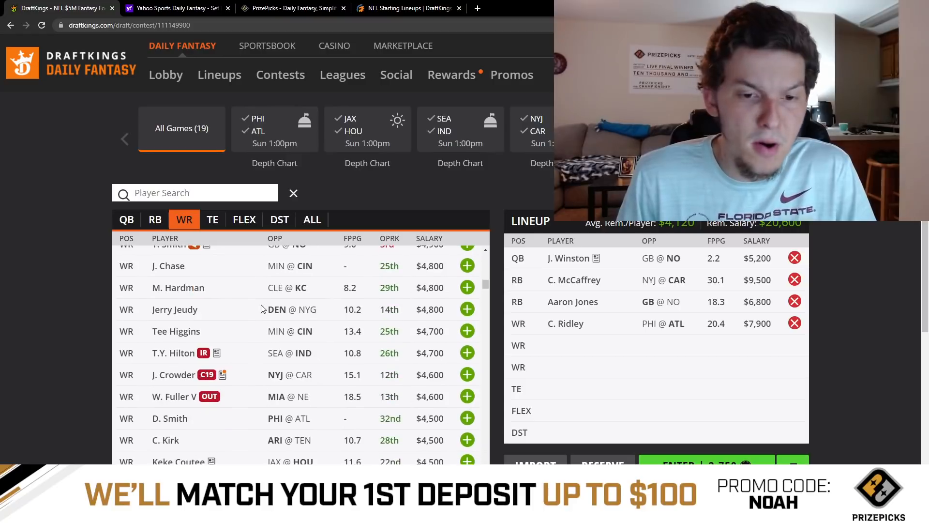
{"action": "scroll", "coordinate": [262, 308], "scroll_direction": "down", "scroll_amount": 3}
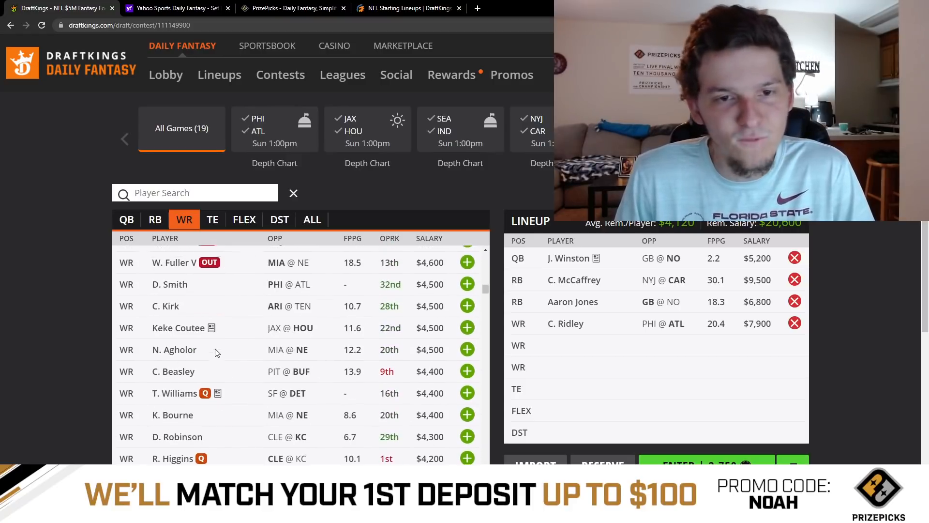
Step: Review DeVonta Smith's player card and game log, close it, and add him to the lineup as a wide receiver
{"action": "scroll", "coordinate": [218, 352], "scroll_direction": "up", "scroll_amount": 1}
{"action": "left_click", "coordinate": [172, 322]}
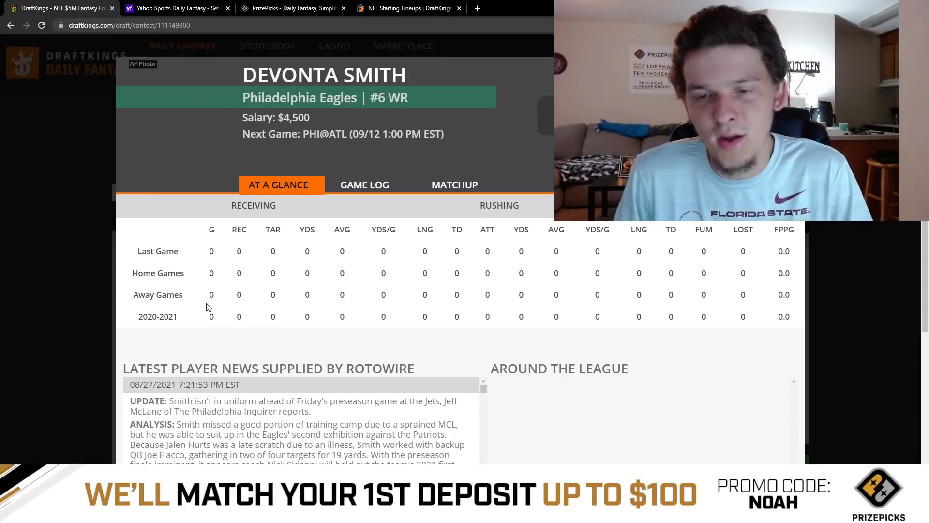
{"action": "left_click", "coordinate": [380, 188]}
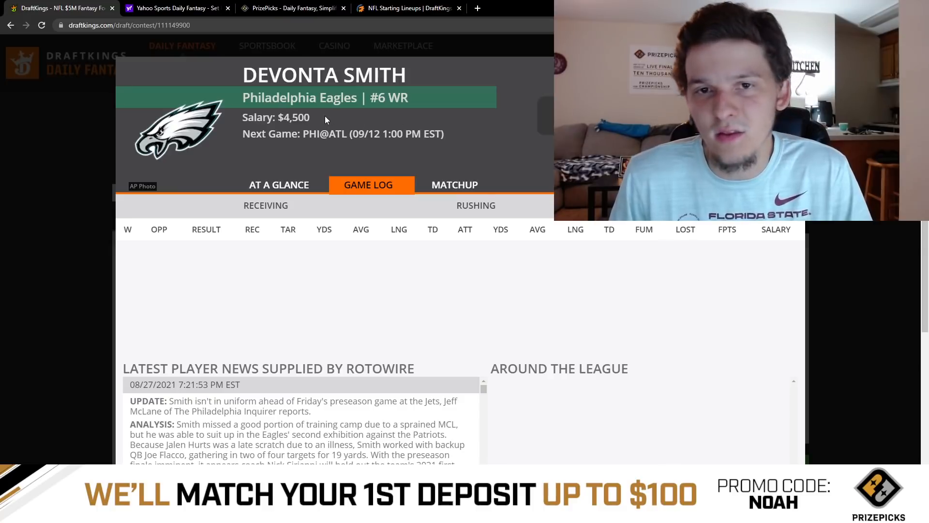
{"action": "left_click_drag", "start_coordinate": [326, 119], "coordinate": [283, 119]}
{"action": "left_click", "coordinate": [435, 151]}
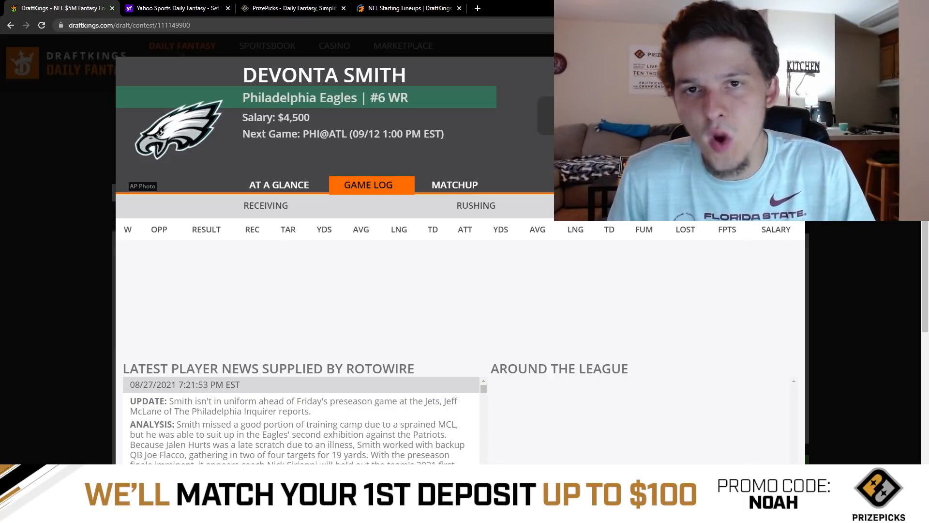
{"action": "left_click", "coordinate": [792, 68]}
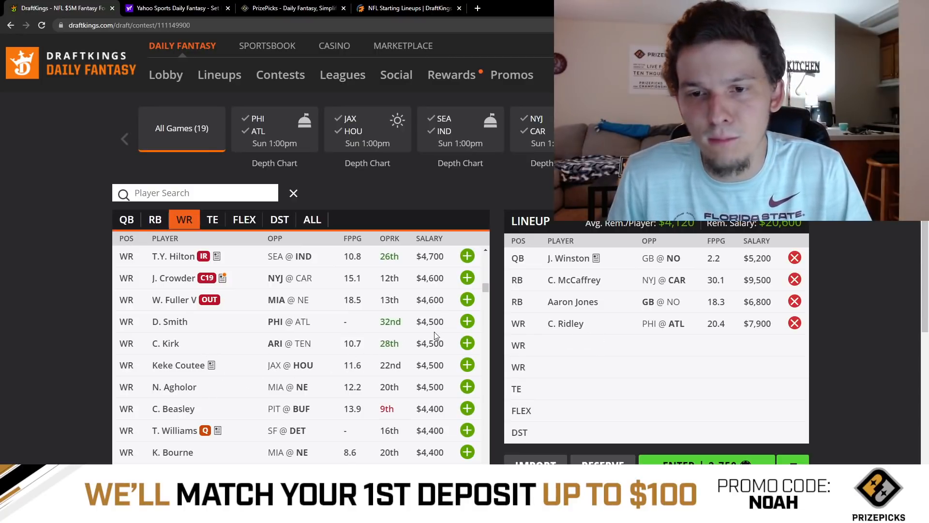
{"action": "left_click", "coordinate": [465, 323]}
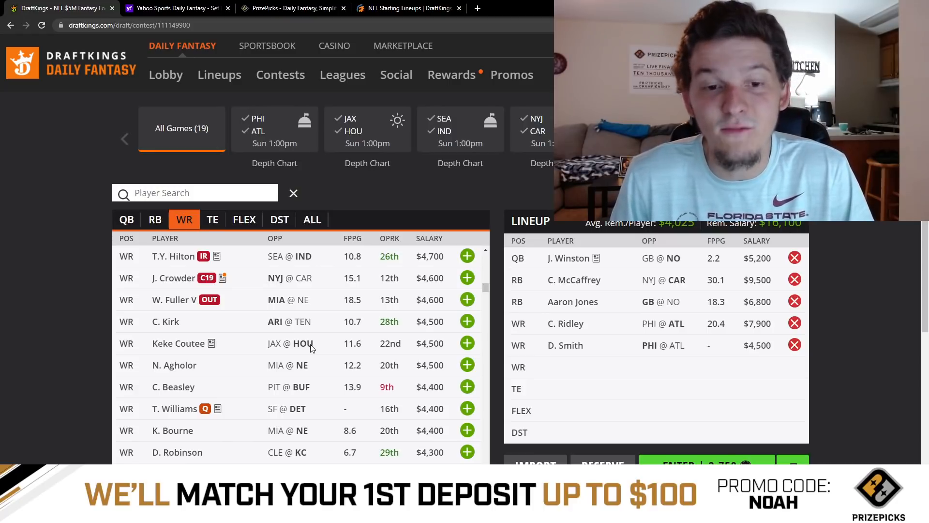
Step: Find Marvin Jones Jr. among the $3,600 wide receivers, review his game log, and add him to the lineup
{"action": "scroll", "coordinate": [255, 310], "scroll_direction": "down", "scroll_amount": 1}
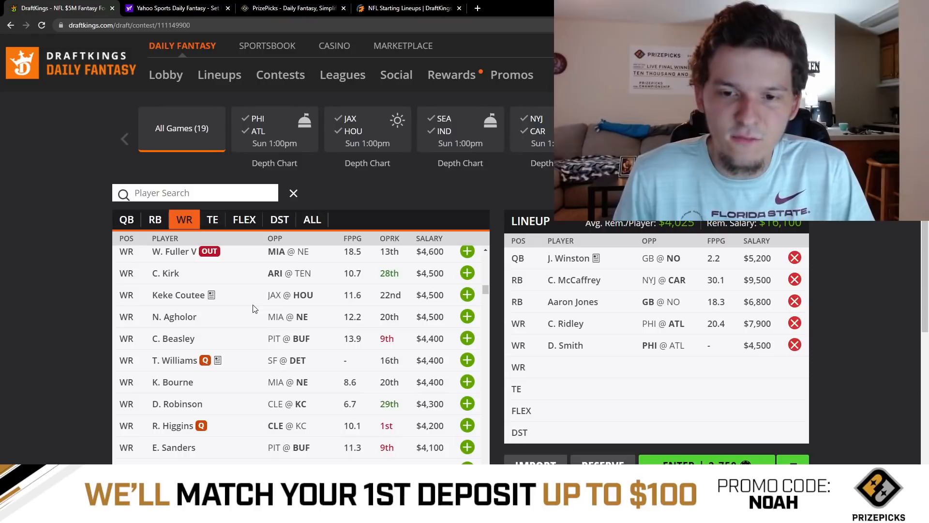
{"action": "scroll", "coordinate": [255, 308], "scroll_direction": "down", "scroll_amount": 3}
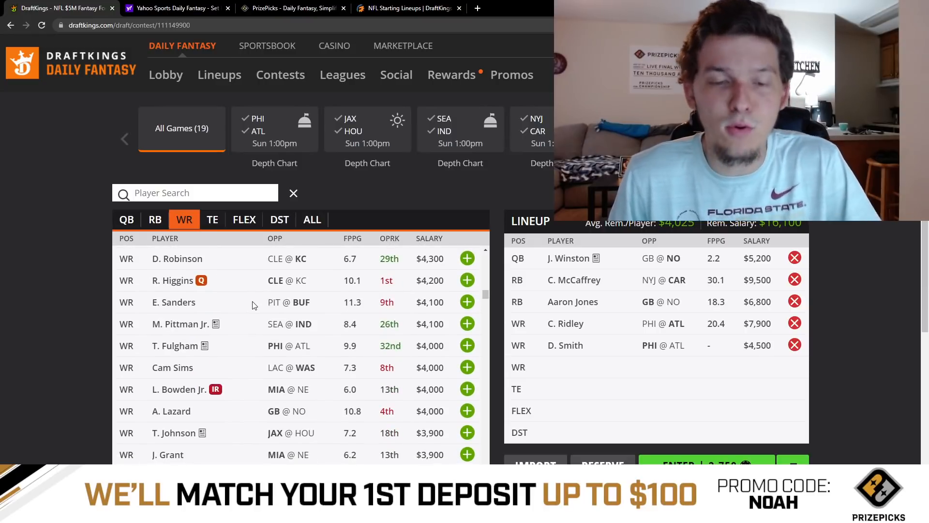
{"action": "scroll", "coordinate": [255, 305], "scroll_direction": "down", "scroll_amount": 2}
{"action": "scroll", "coordinate": [258, 304], "scroll_direction": "down", "scroll_amount": 3}
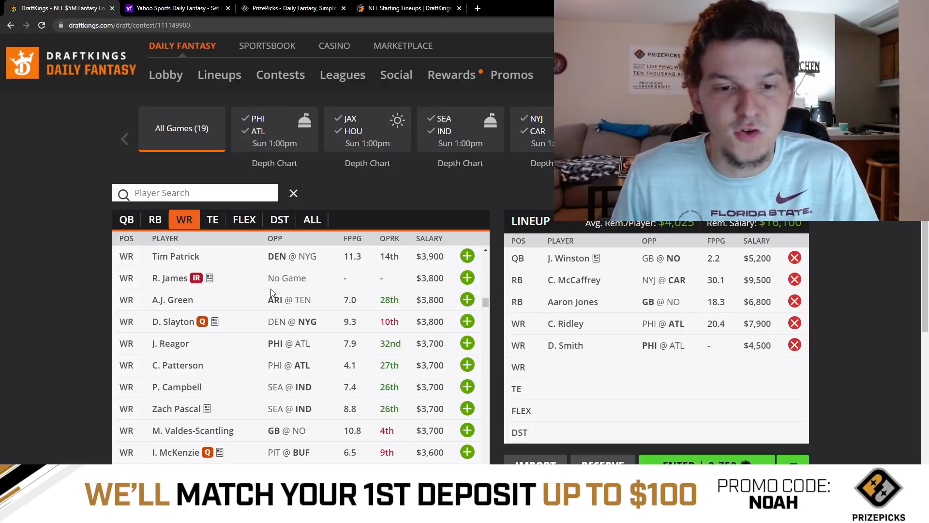
{"action": "scroll", "coordinate": [262, 295], "scroll_direction": "down", "scroll_amount": 3}
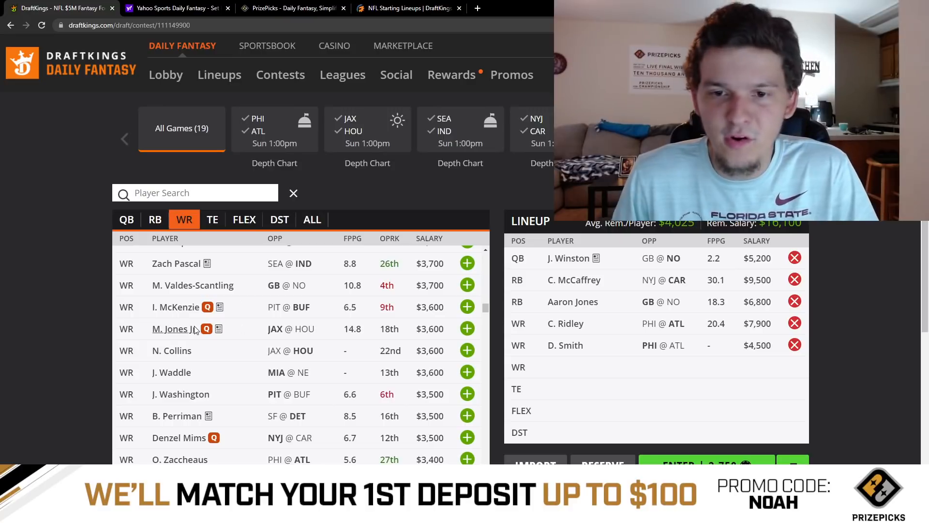
{"action": "left_click", "coordinate": [176, 329]}
{"action": "left_click", "coordinate": [392, 187]}
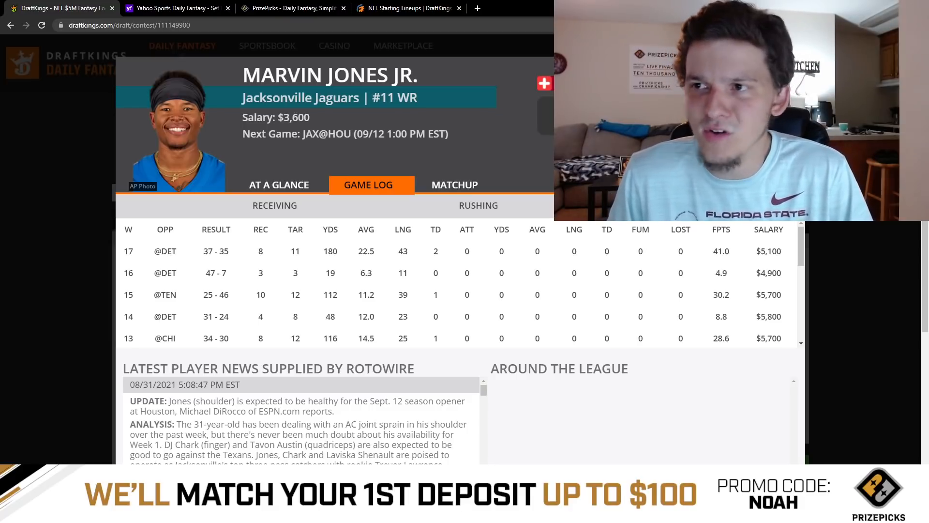
{"action": "left_click", "coordinate": [793, 69]}
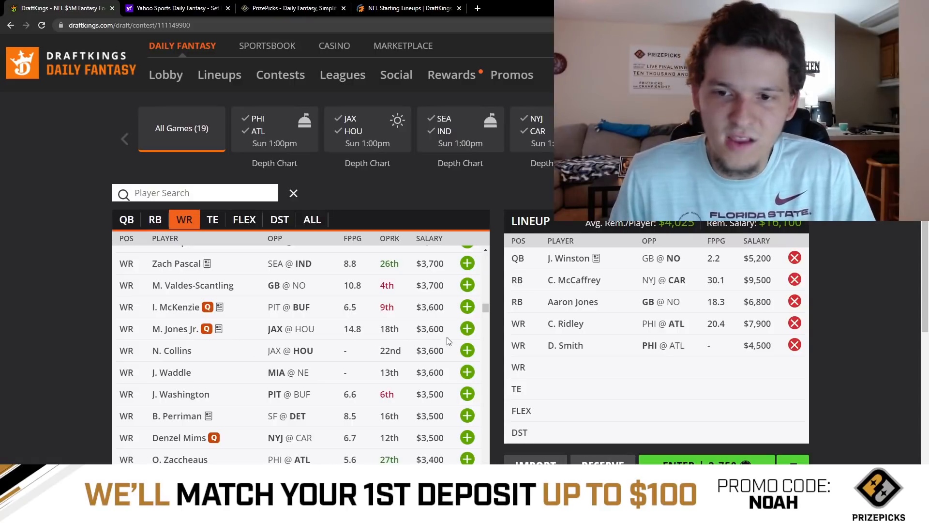
{"action": "left_click", "coordinate": [467, 328]}
Step: Find Marquez Callaway among the $3,400 wide receivers and open his game log
{"action": "left_click", "coordinate": [193, 225]}
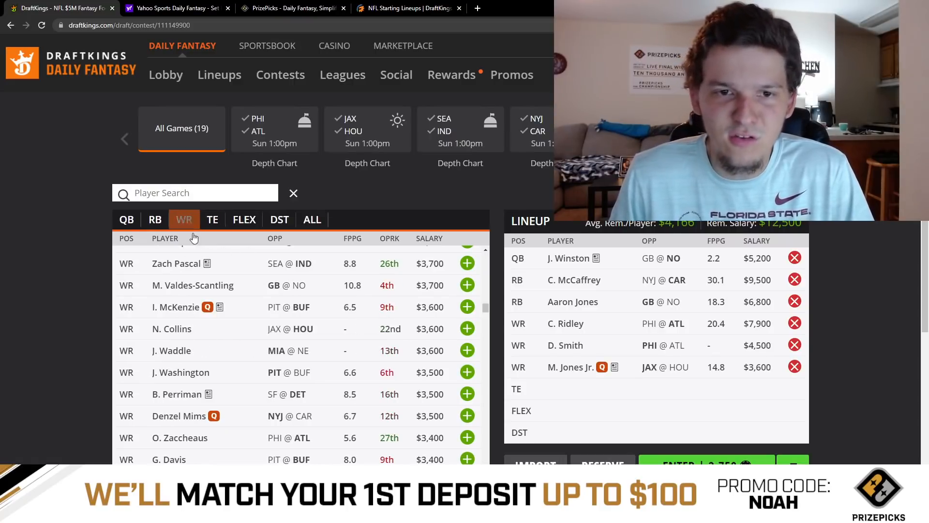
{"action": "scroll", "coordinate": [216, 296], "scroll_direction": "down", "scroll_amount": 1}
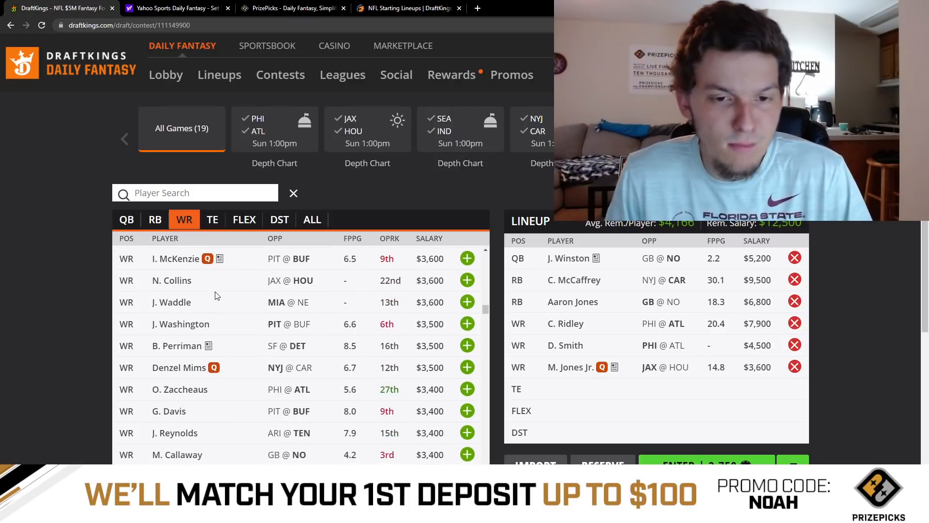
{"action": "scroll", "coordinate": [217, 295], "scroll_direction": "down", "scroll_amount": 2}
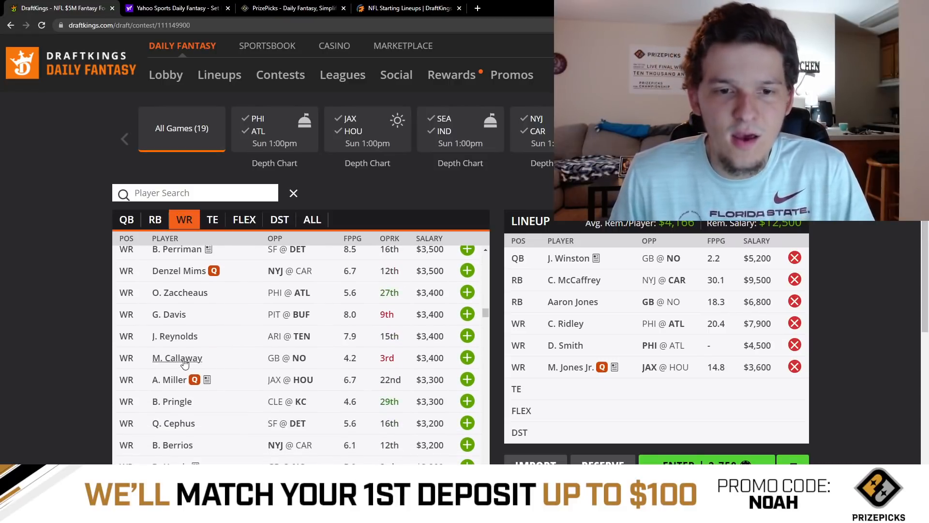
{"action": "left_click", "coordinate": [183, 359]}
{"action": "left_click", "coordinate": [370, 189]}
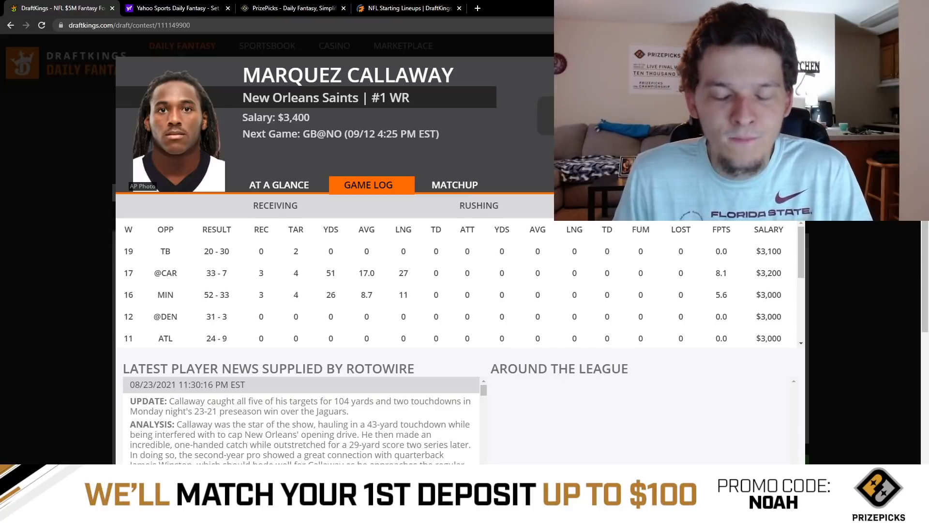
Step: Close Marquez Callaway's game log, add him to the lineup as the flex player, and return to the start of the wide receiver list
{"action": "left_click", "coordinate": [792, 69]}
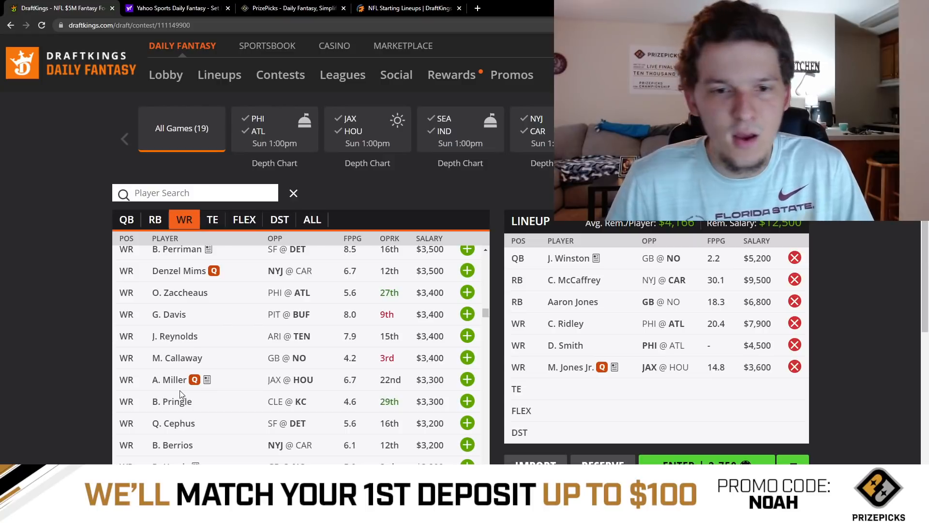
{"action": "left_click", "coordinate": [467, 358]}
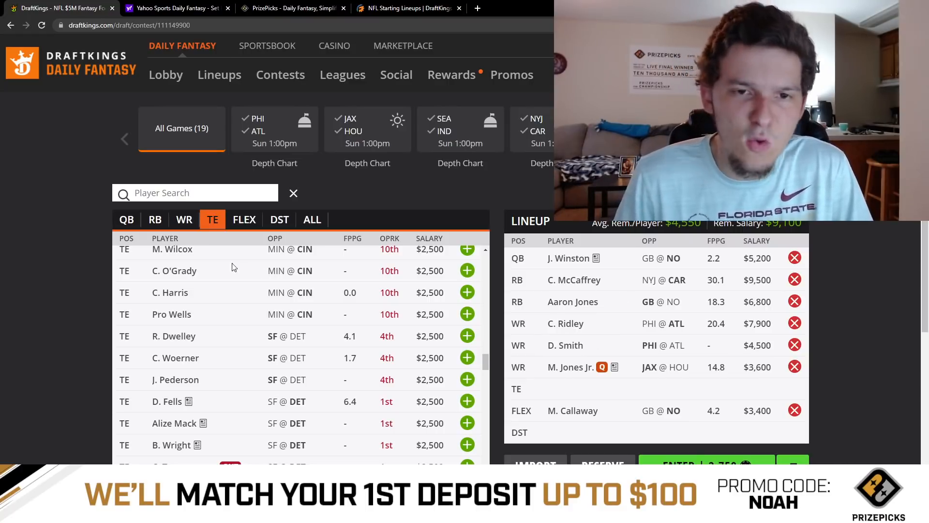
{"action": "left_click", "coordinate": [184, 219]}
{"action": "scroll", "coordinate": [302, 347], "scroll_direction": "up", "scroll_amount": 4}
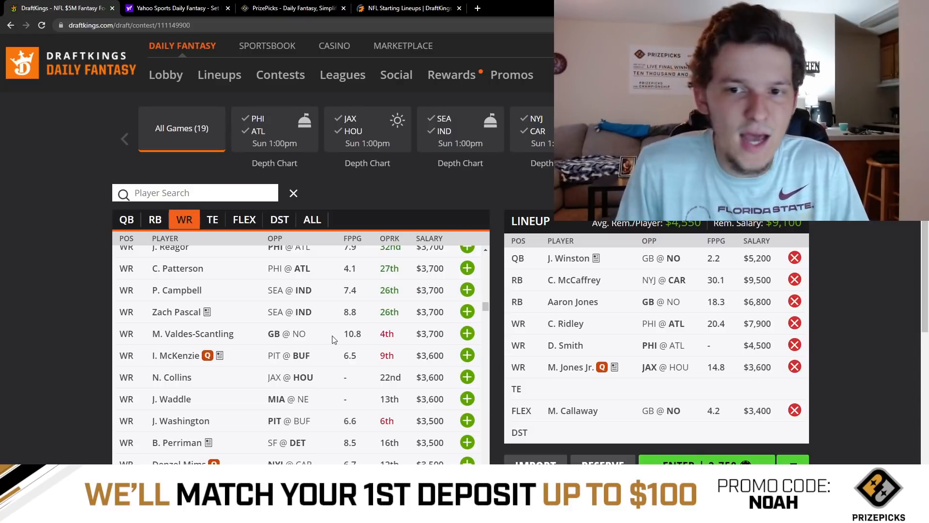
{"action": "left_click_drag", "start_coordinate": [485, 308], "coordinate": [490, 249]}
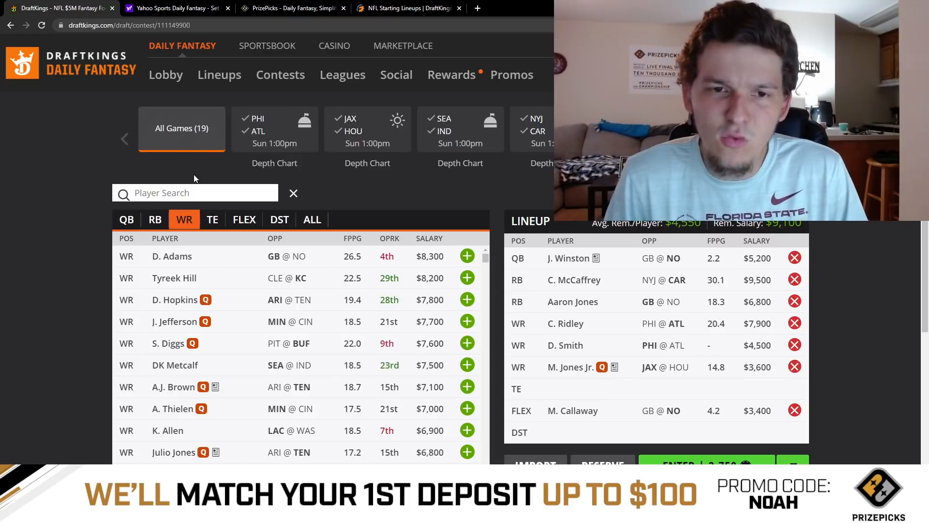
Step: Switch to Yahoo Daily Fantasy, find Corey Davis among the $15 wide receivers, and add him to the lineup
{"action": "left_click", "coordinate": [150, 7]}
{"action": "left_click", "coordinate": [218, 100]}
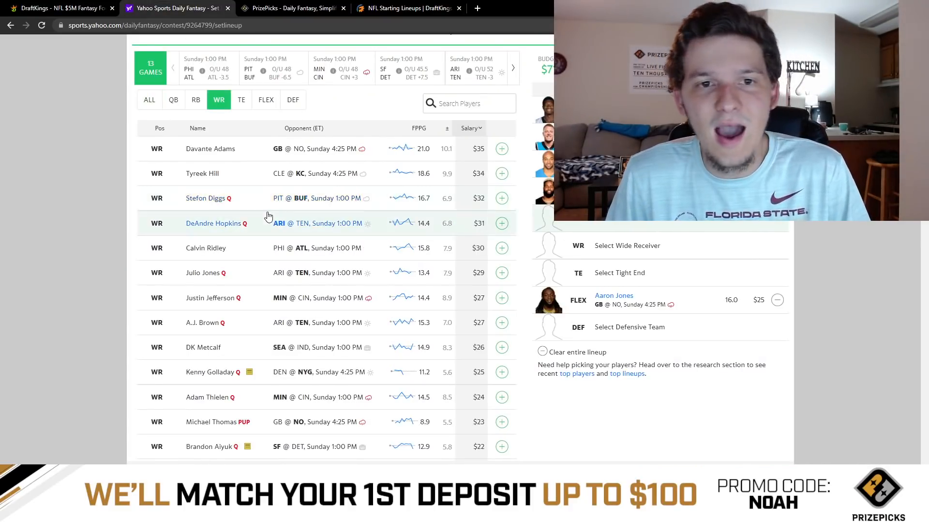
{"action": "scroll", "coordinate": [266, 213], "scroll_direction": "down", "scroll_amount": 3}
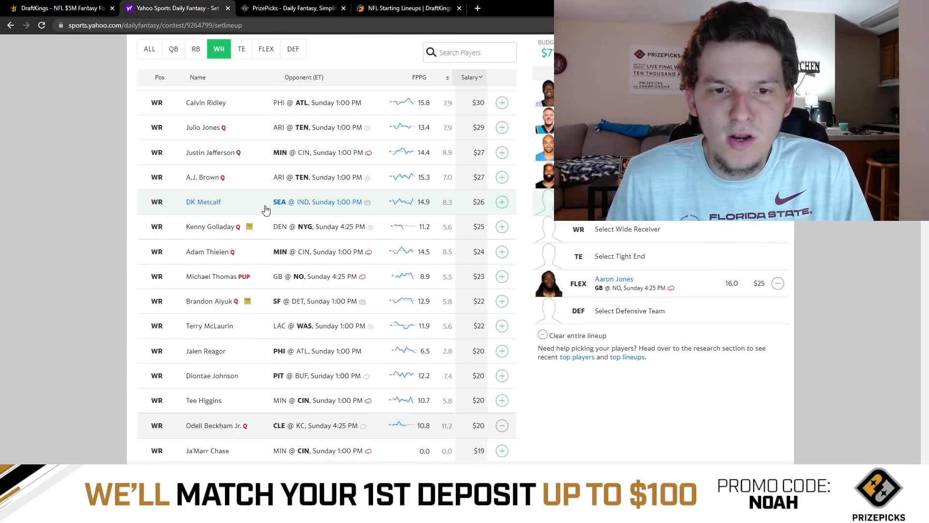
{"action": "scroll", "coordinate": [262, 211], "scroll_direction": "down", "scroll_amount": 4}
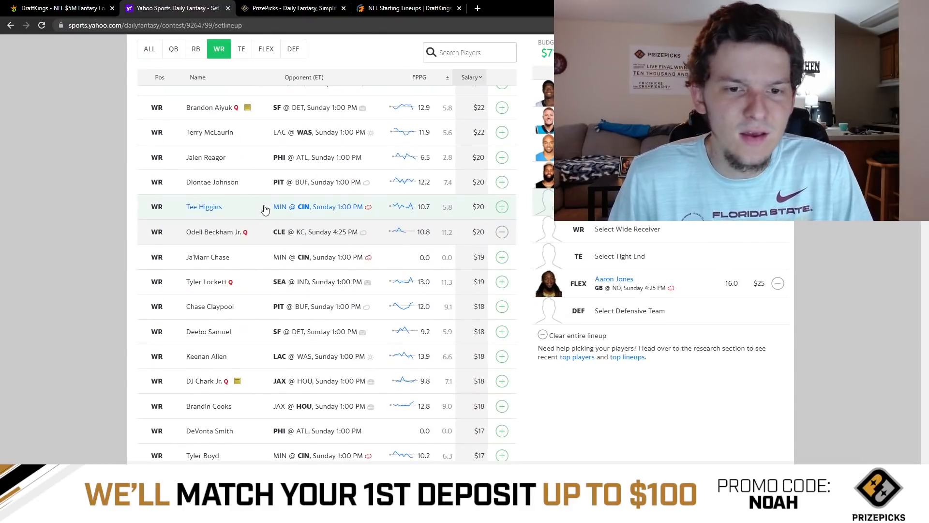
{"action": "scroll", "coordinate": [263, 211], "scroll_direction": "down", "scroll_amount": 4}
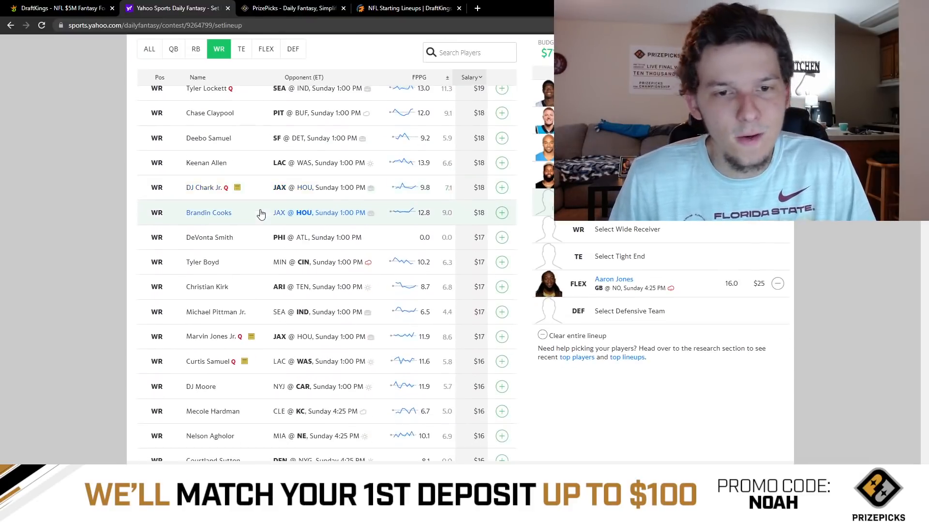
{"action": "scroll", "coordinate": [262, 213], "scroll_direction": "down", "scroll_amount": 1}
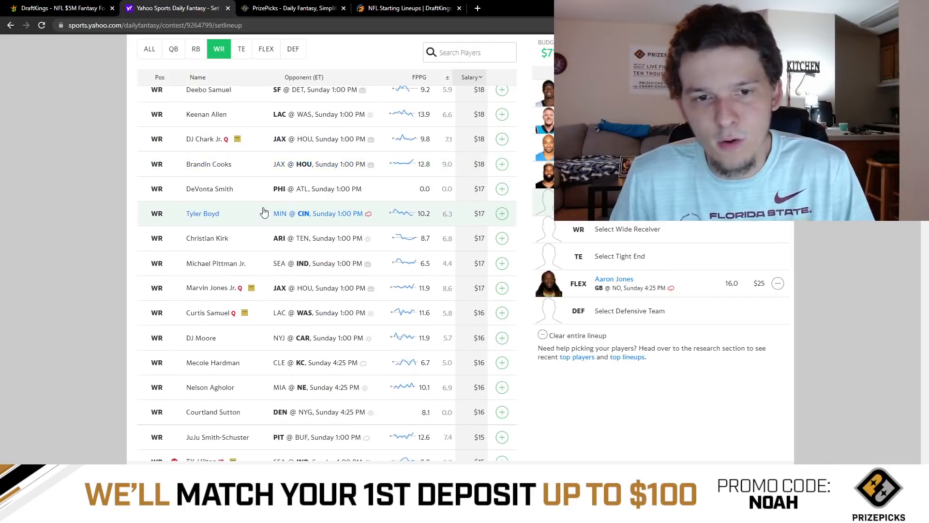
{"action": "scroll", "coordinate": [261, 213], "scroll_direction": "down", "scroll_amount": 1}
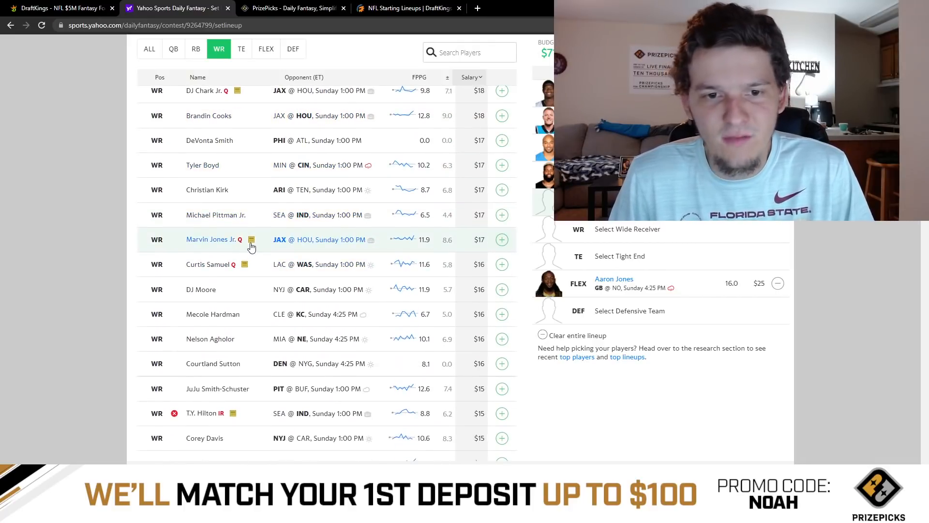
{"action": "scroll", "coordinate": [251, 247], "scroll_direction": "down", "scroll_amount": 3}
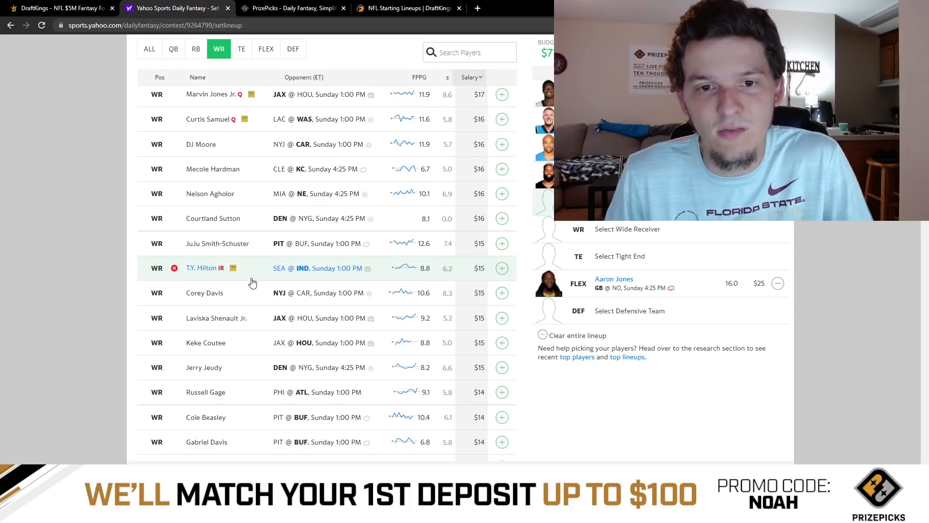
{"action": "left_click", "coordinate": [501, 293]}
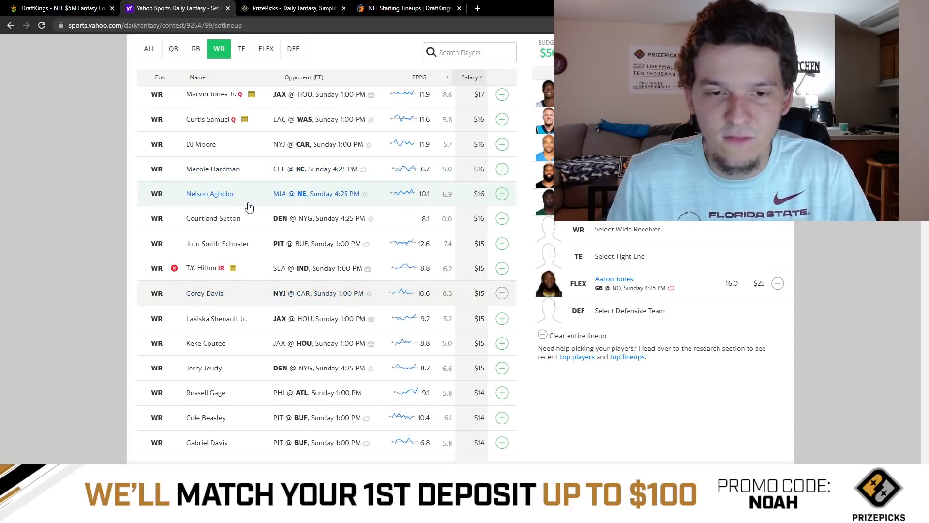
Step: Find Marquez Callaway among the $12 wide receivers and add him to the Yahoo lineup
{"action": "scroll", "coordinate": [251, 208], "scroll_direction": "down", "scroll_amount": 1}
{"action": "scroll", "coordinate": [257, 211], "scroll_direction": "down", "scroll_amount": 5}
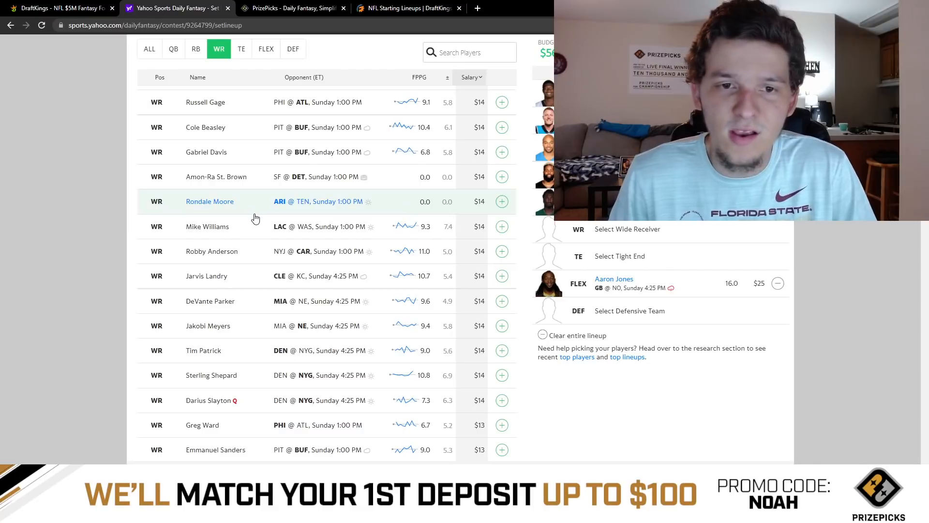
{"action": "scroll", "coordinate": [256, 218], "scroll_direction": "down", "scroll_amount": 3}
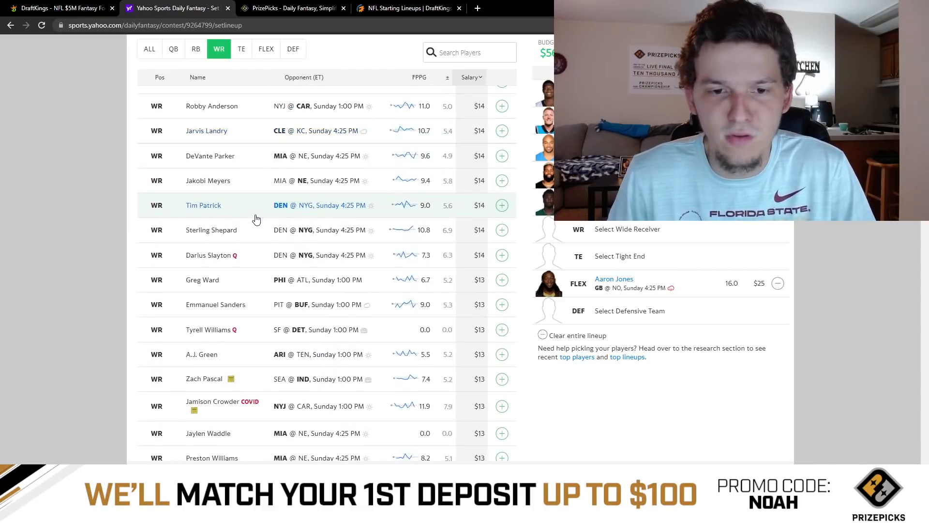
{"action": "scroll", "coordinate": [257, 220], "scroll_direction": "down", "scroll_amount": 2}
{"action": "scroll", "coordinate": [256, 220], "scroll_direction": "down", "scroll_amount": 4}
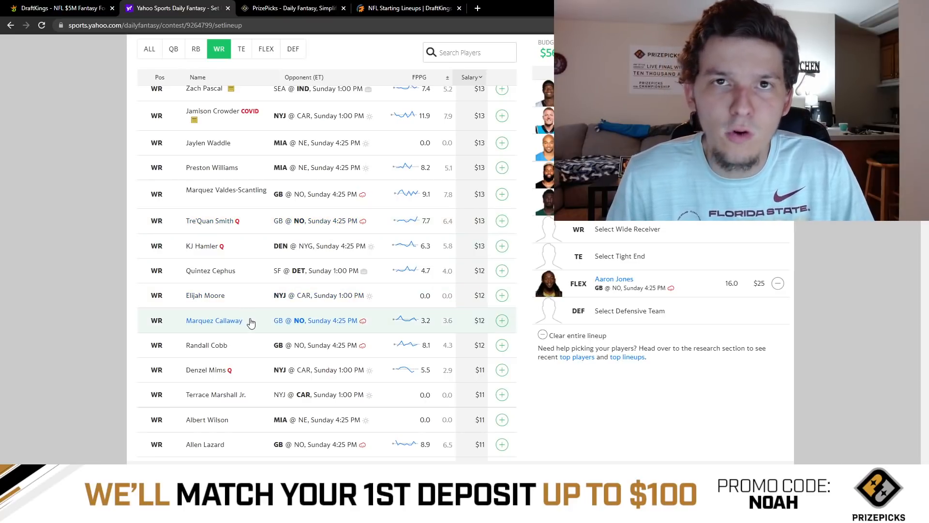
{"action": "left_click", "coordinate": [500, 320]}
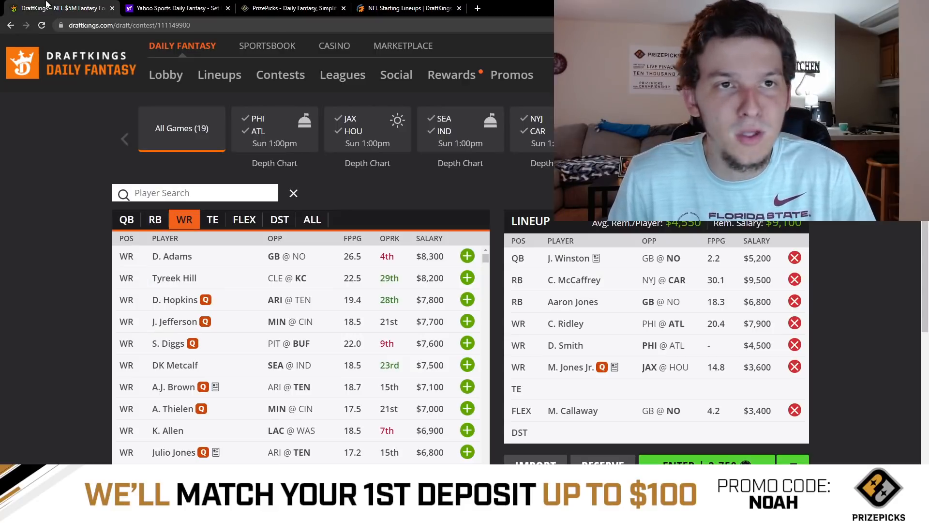
Step: Display the tight ends on both DraftKings and Yahoo, compare the top options, and return to DraftKings
{"action": "left_click", "coordinate": [48, 6]}
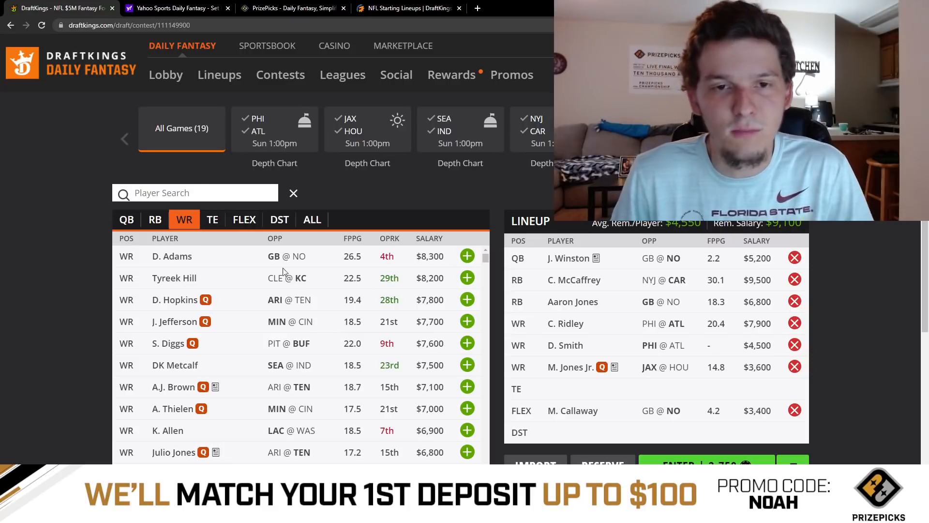
{"action": "left_click", "coordinate": [213, 220]}
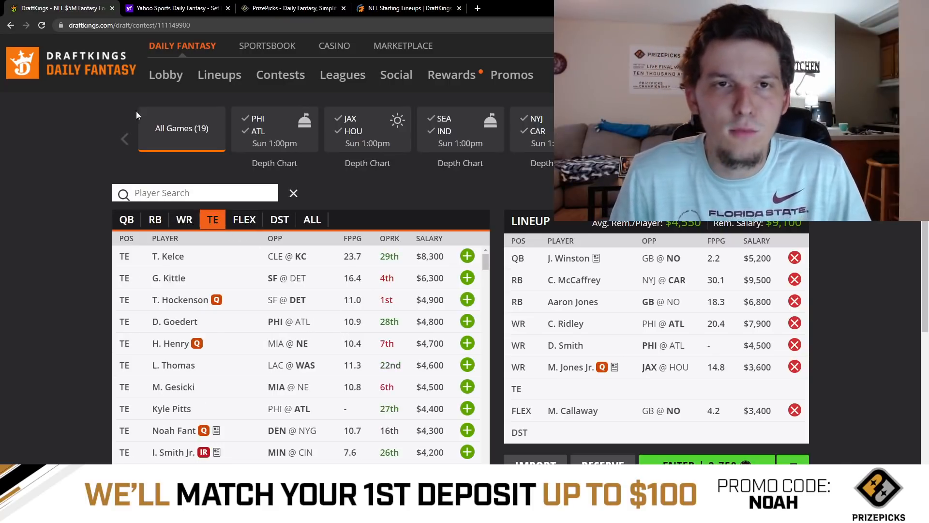
{"action": "left_click", "coordinate": [160, 8]}
{"action": "left_click", "coordinate": [247, 56]}
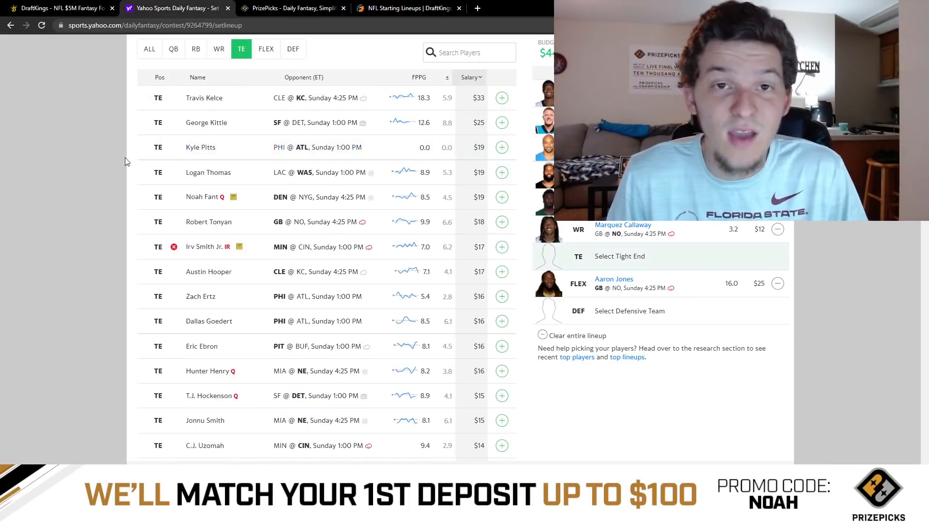
{"action": "scroll", "coordinate": [86, 159], "scroll_direction": "up", "scroll_amount": 2}
{"action": "scroll", "coordinate": [85, 157], "scroll_direction": "down", "scroll_amount": 1}
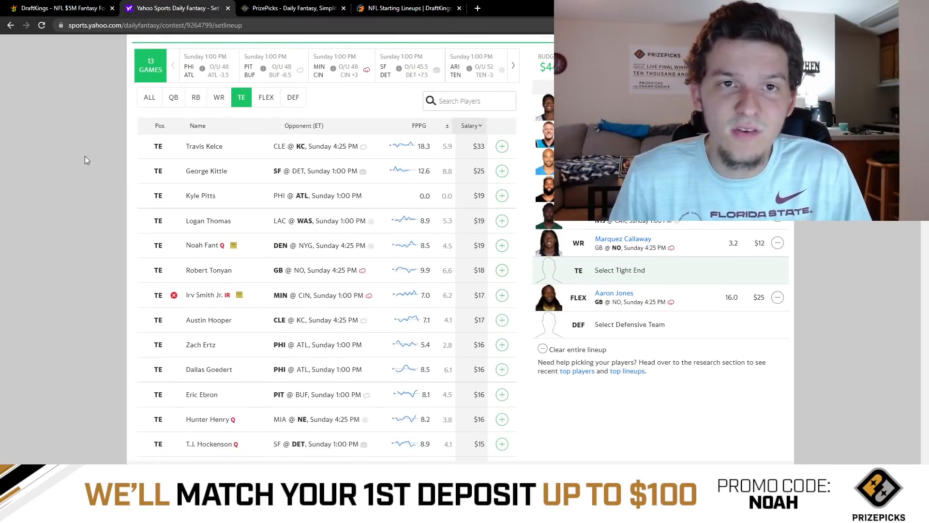
{"action": "scroll", "coordinate": [110, 162], "scroll_direction": "up", "scroll_amount": 1}
{"action": "scroll", "coordinate": [107, 162], "scroll_direction": "up", "scroll_amount": 2}
{"action": "left_click", "coordinate": [65, 8]}
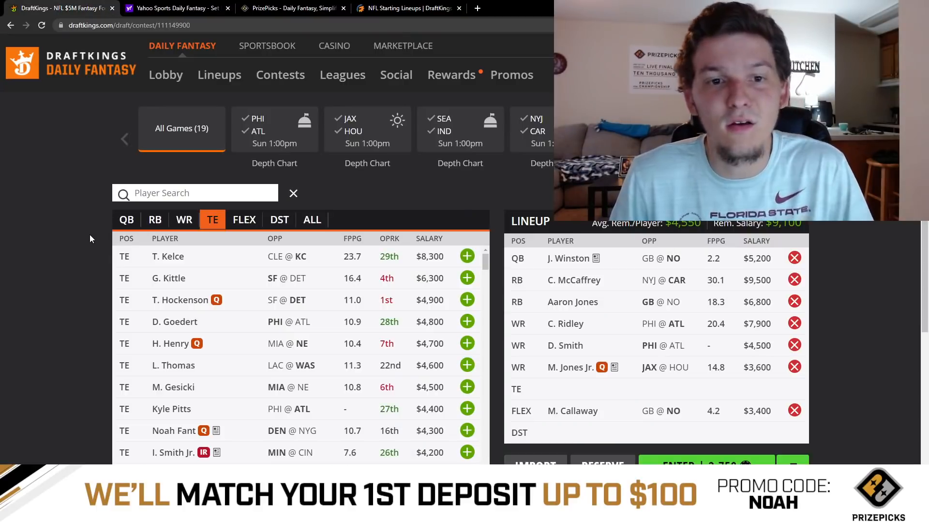
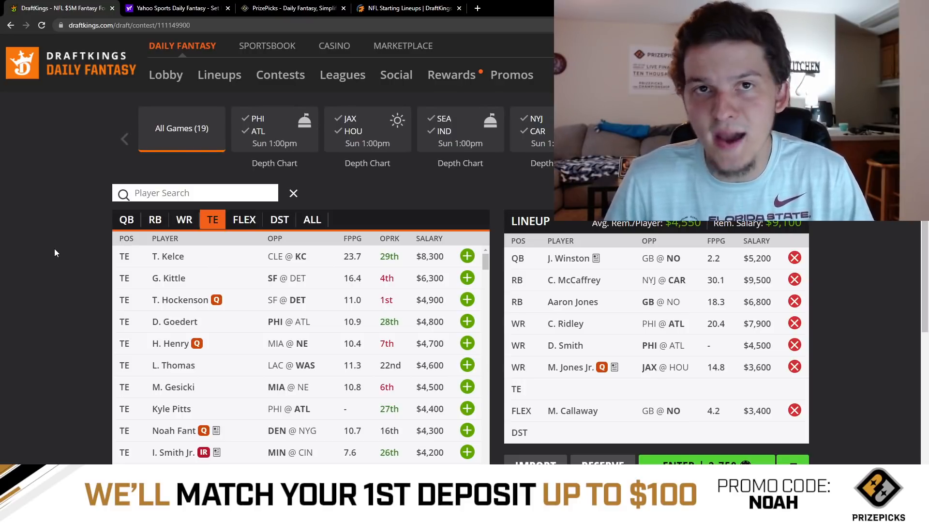
Step: Switch to Yahoo Daily Fantasy and add Travis Kelce to the lineup as the $33 tight end
{"action": "left_click", "coordinate": [172, 7]}
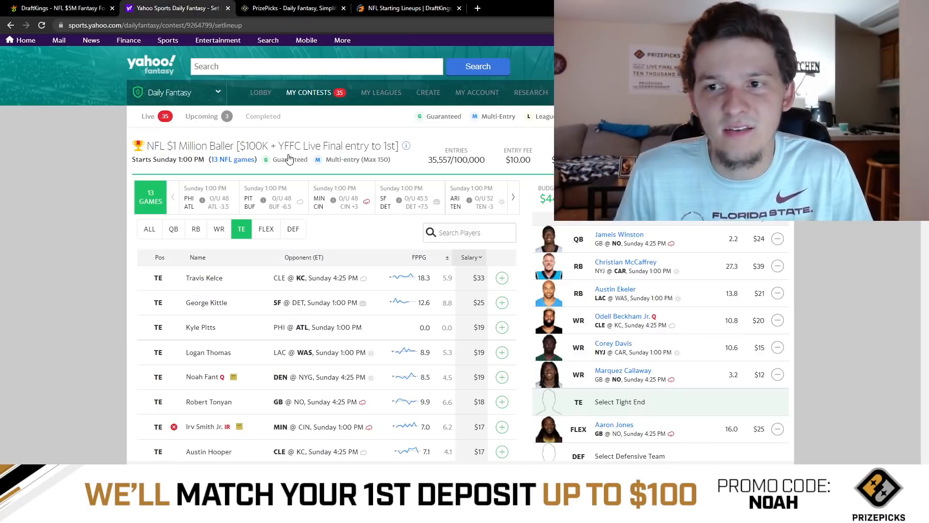
{"action": "scroll", "coordinate": [443, 266], "scroll_direction": "down", "scroll_amount": 2}
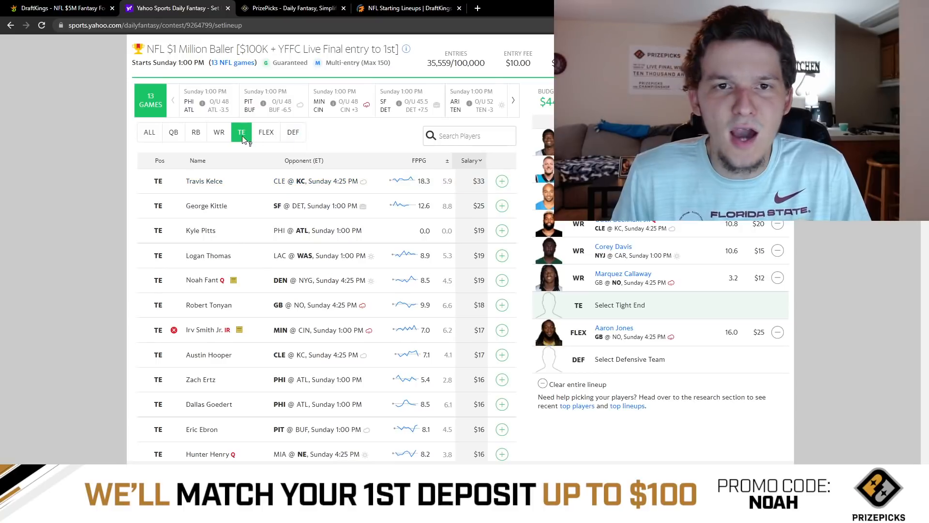
{"action": "left_click", "coordinate": [503, 183]}
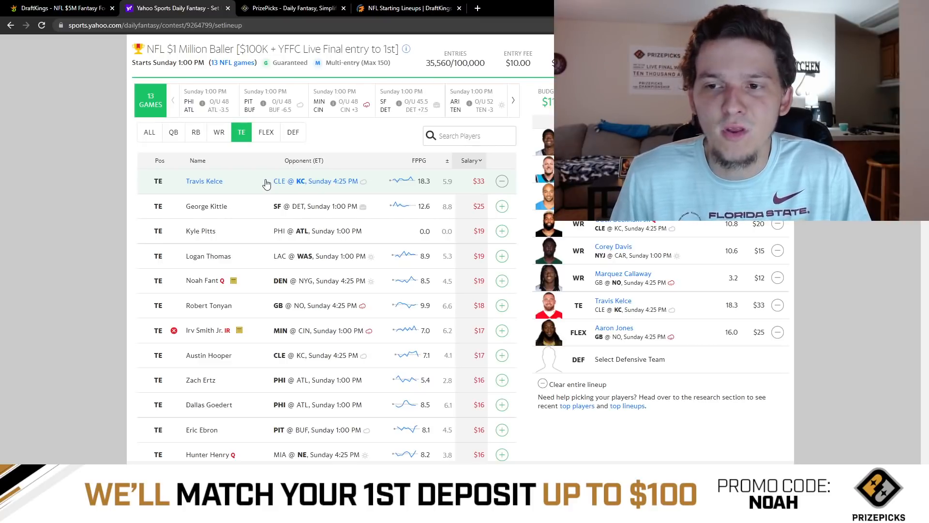
Step: Switch to DraftKings, review George Kittle's game log, and add him to the lineup as the tight end
{"action": "left_click", "coordinate": [68, 8]}
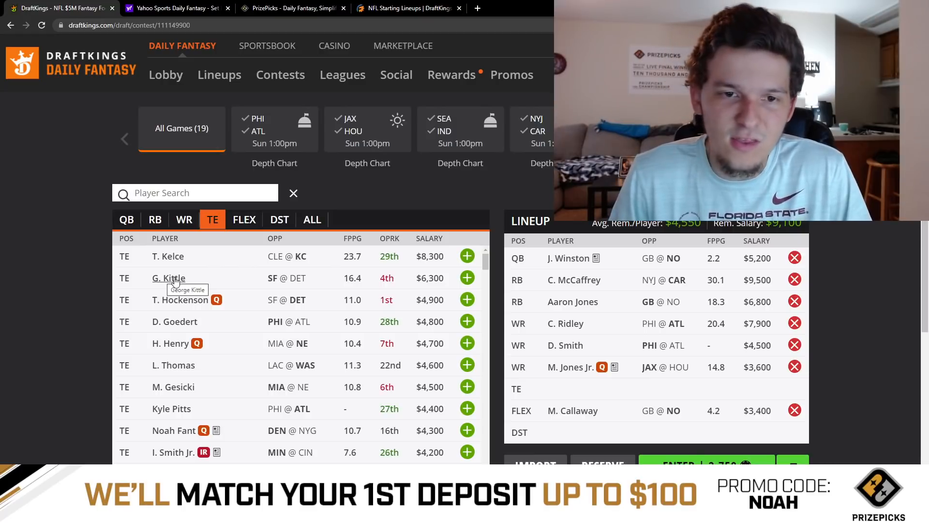
{"action": "left_click", "coordinate": [175, 279]}
{"action": "left_click", "coordinate": [375, 187]}
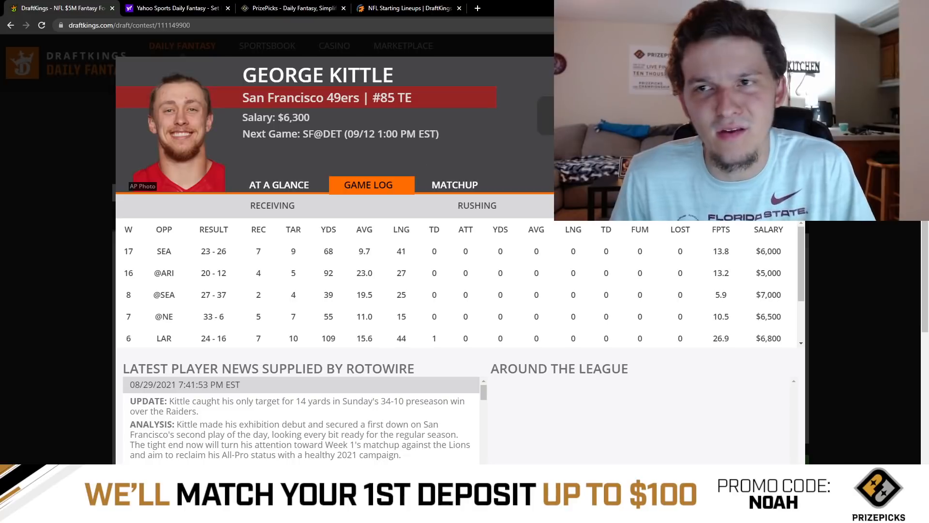
{"action": "left_click", "coordinate": [794, 69]}
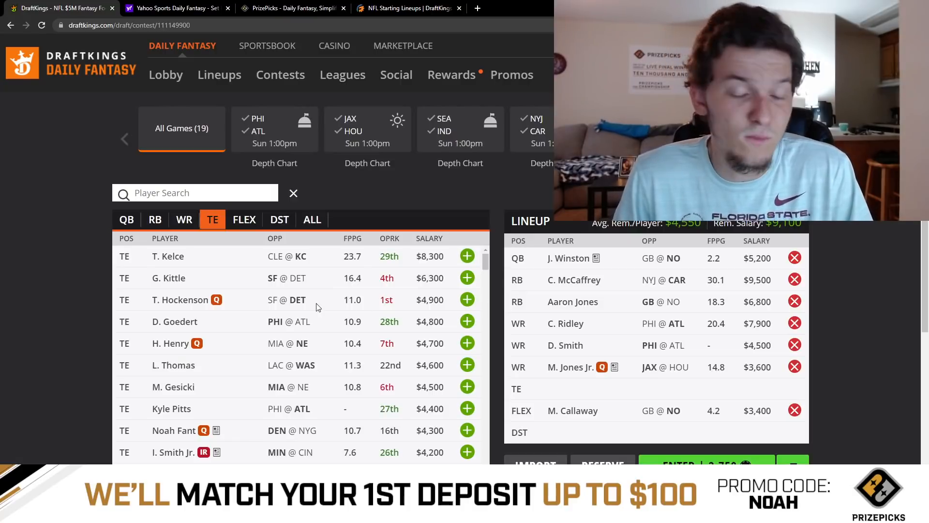
{"action": "left_click", "coordinate": [467, 278]}
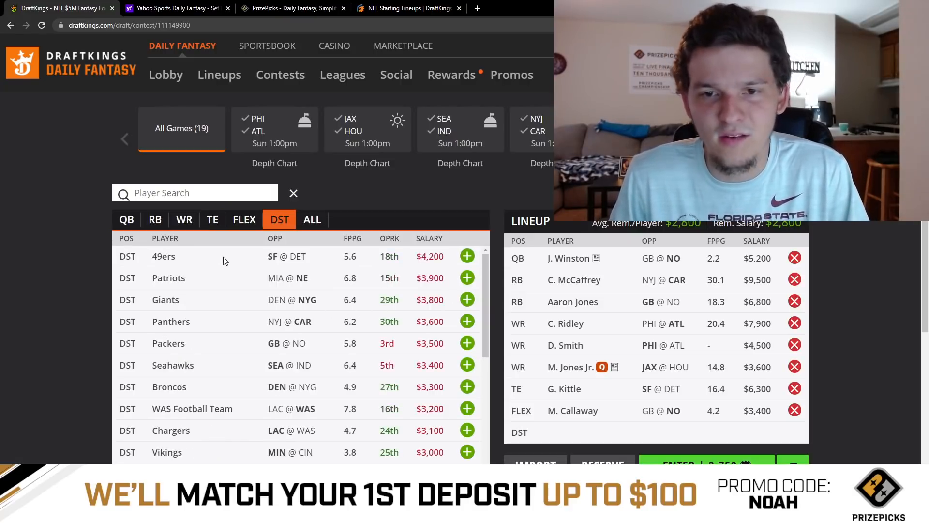
Step: Return to the DraftKings tight end list, review Kyle Pitts's game log, and examine the other tight ends down to about $3,900
{"action": "left_click", "coordinate": [217, 222]}
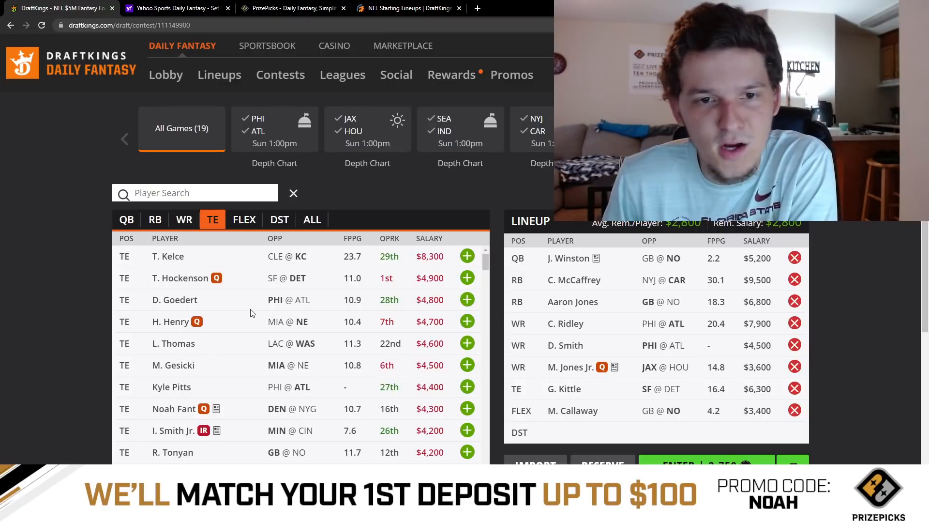
{"action": "scroll", "coordinate": [231, 306], "scroll_direction": "down", "scroll_amount": 1}
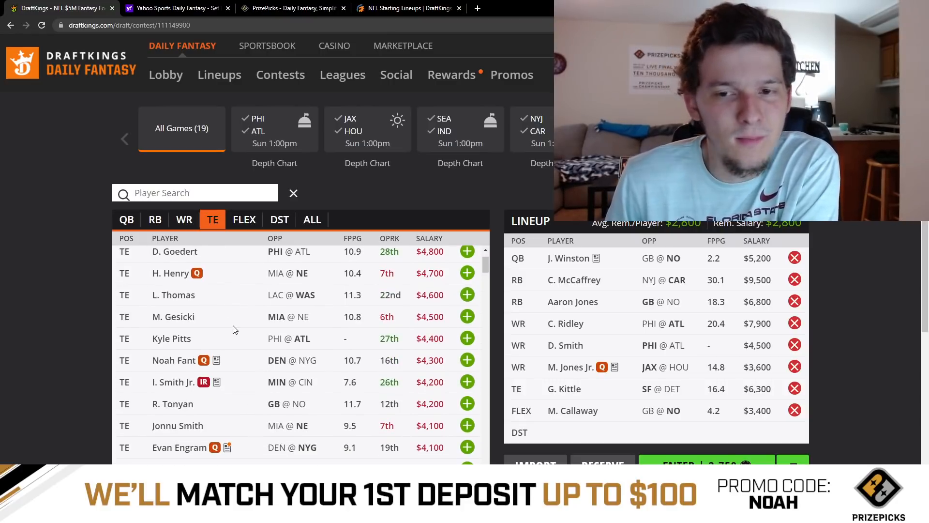
{"action": "left_click", "coordinate": [178, 340]}
{"action": "left_click", "coordinate": [370, 189]}
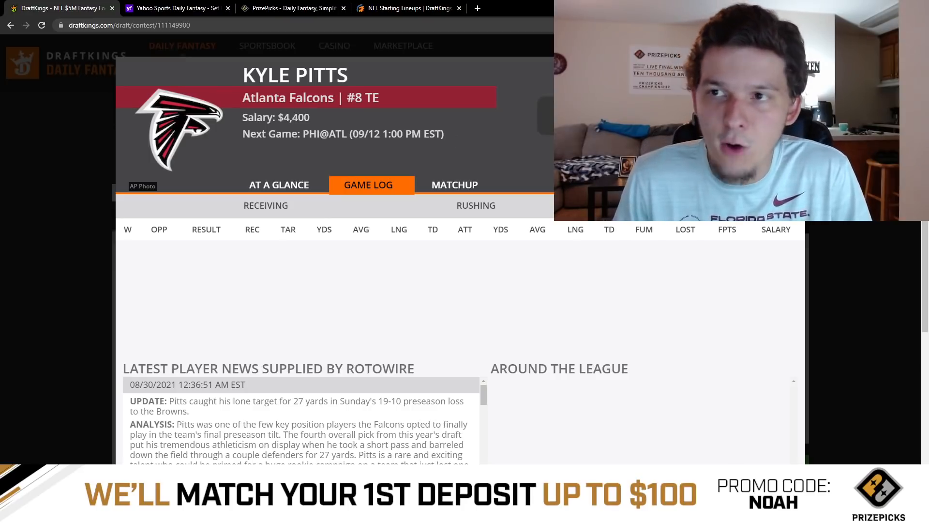
{"action": "key", "text": "Escape"}
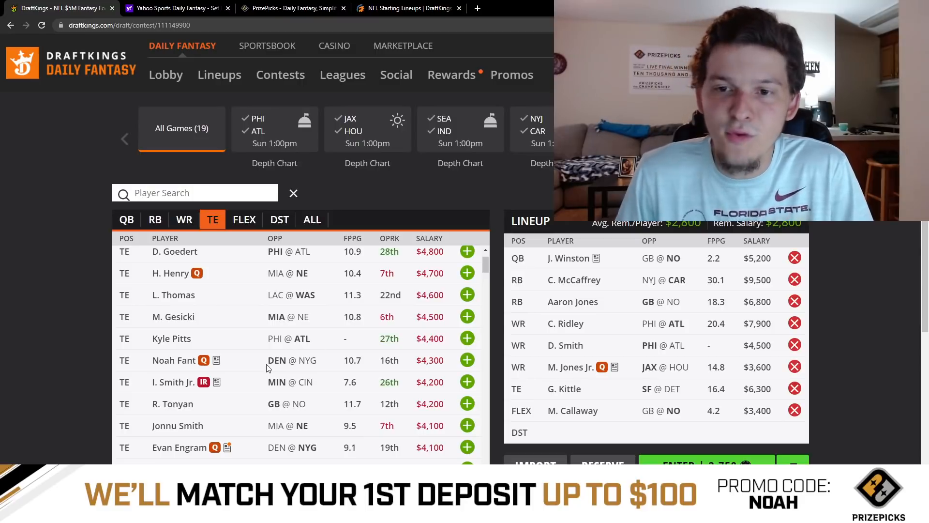
{"action": "scroll", "coordinate": [267, 368], "scroll_direction": "up", "scroll_amount": 1}
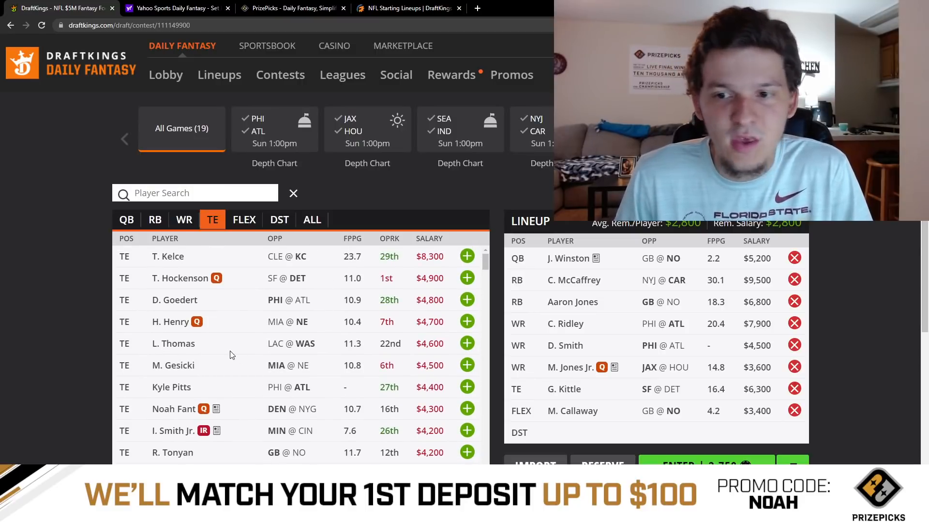
{"action": "scroll", "coordinate": [230, 320], "scroll_direction": "down", "scroll_amount": 2}
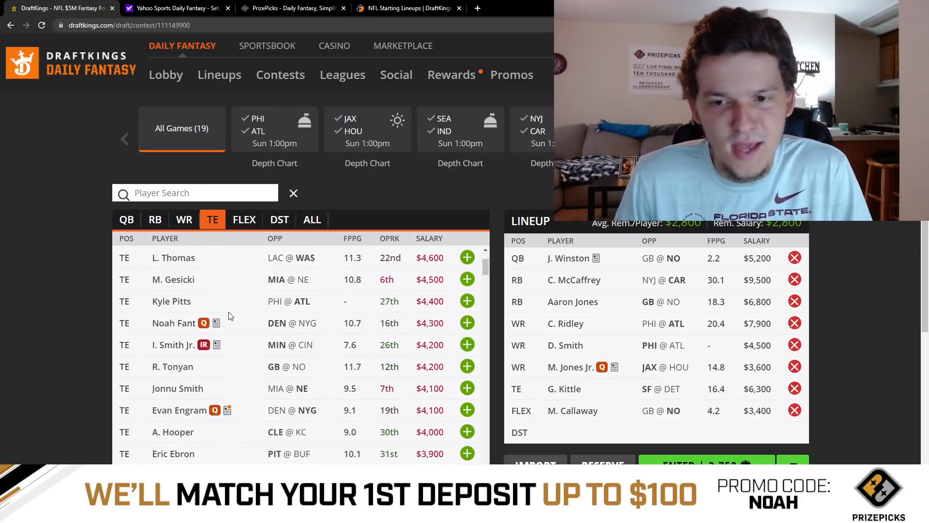
Step: Examine the tight ends down to about $3,200, search the players for "irv", and review Irv Smith Jr.'s player card
{"action": "scroll", "coordinate": [231, 317], "scroll_direction": "down", "scroll_amount": 1}
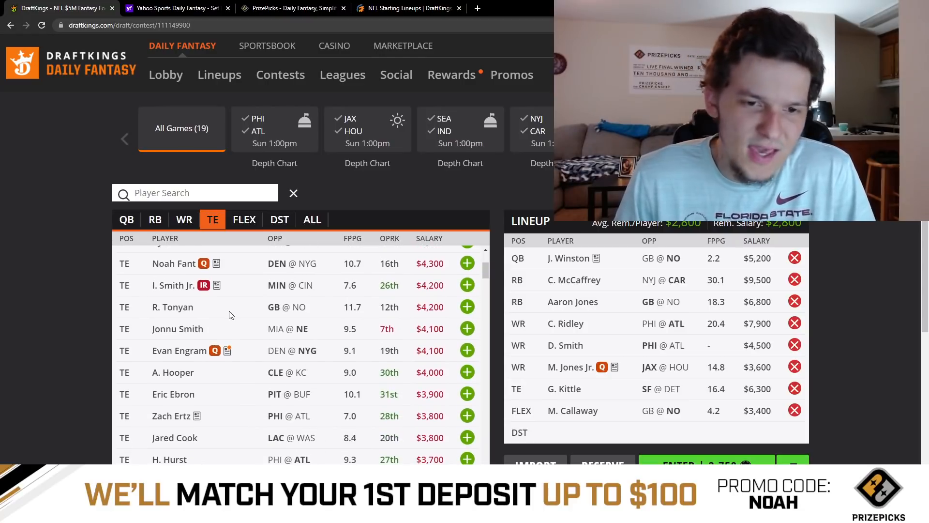
{"action": "scroll", "coordinate": [232, 317], "scroll_direction": "down", "scroll_amount": 1}
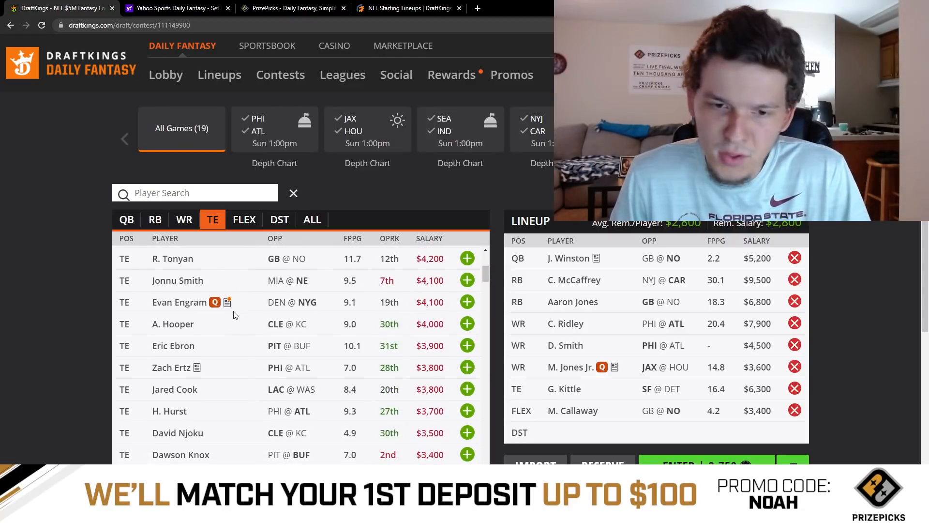
{"action": "scroll", "coordinate": [235, 315], "scroll_direction": "down", "scroll_amount": 1}
{"action": "scroll", "coordinate": [236, 315], "scroll_direction": "down", "scroll_amount": 1}
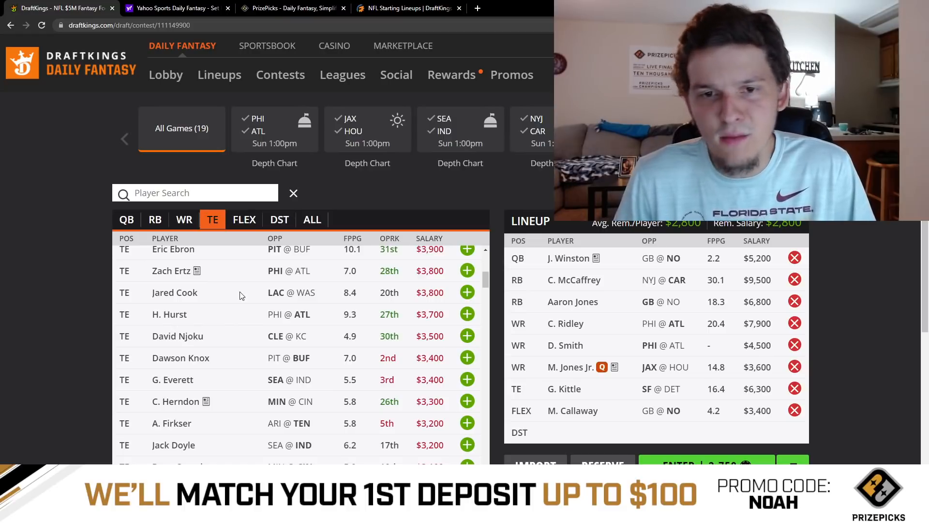
{"action": "scroll", "coordinate": [242, 295], "scroll_direction": "up", "scroll_amount": 7}
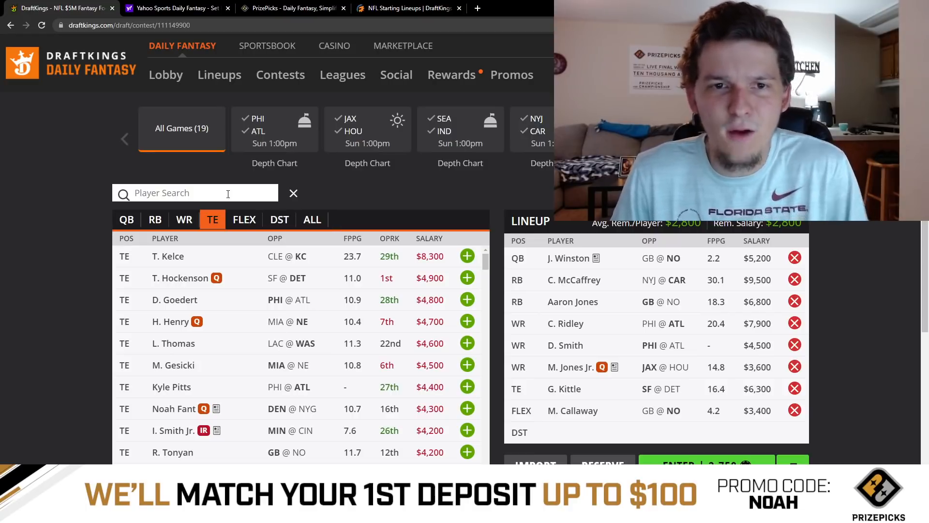
{"action": "type", "text": "irv"}
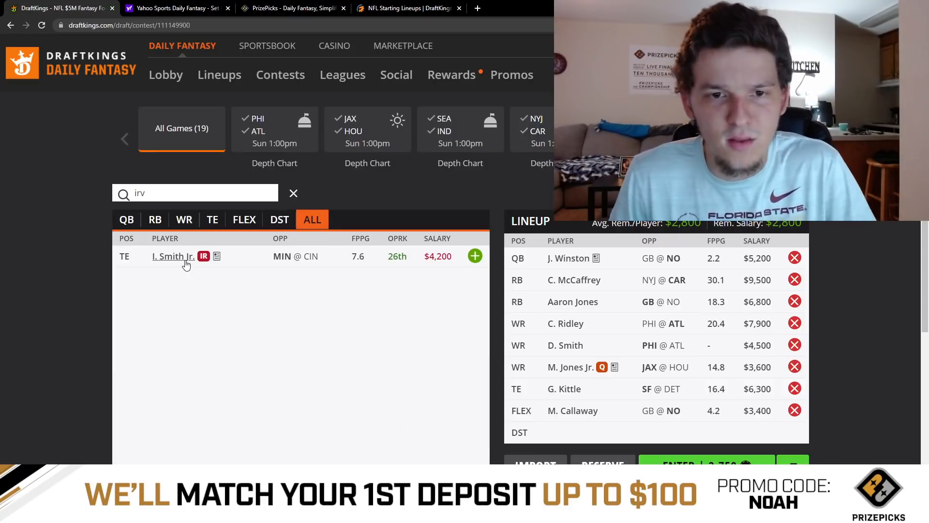
{"action": "left_click", "coordinate": [184, 261]}
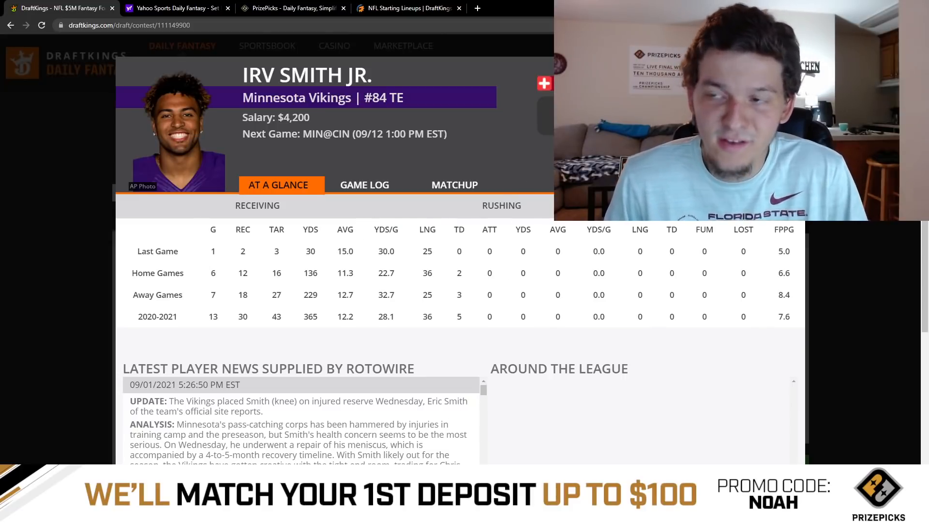
{"action": "key", "text": "Escape"}
{"action": "left_click", "coordinate": [293, 193]}
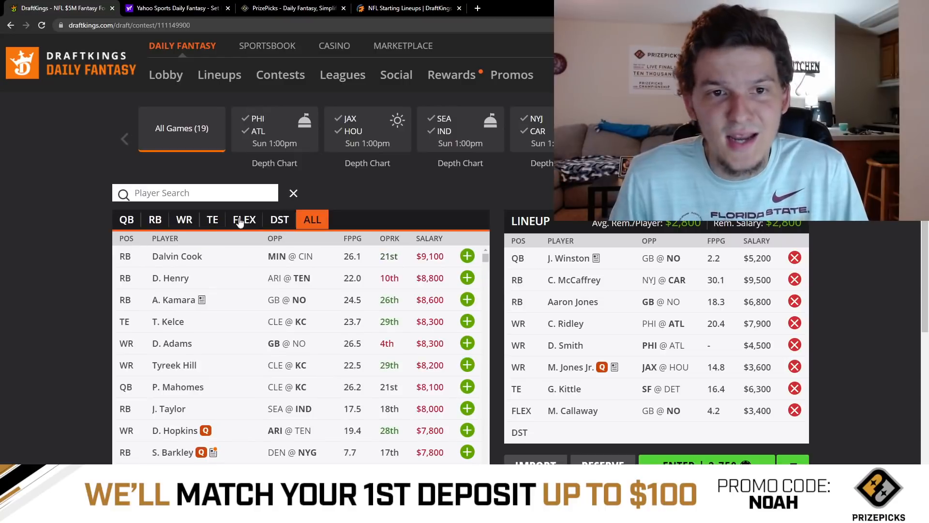
Step: Display the tight end list again and examine the options down to about $2,900
{"action": "left_click", "coordinate": [211, 224]}
{"action": "scroll", "coordinate": [282, 326], "scroll_direction": "down", "scroll_amount": 3}
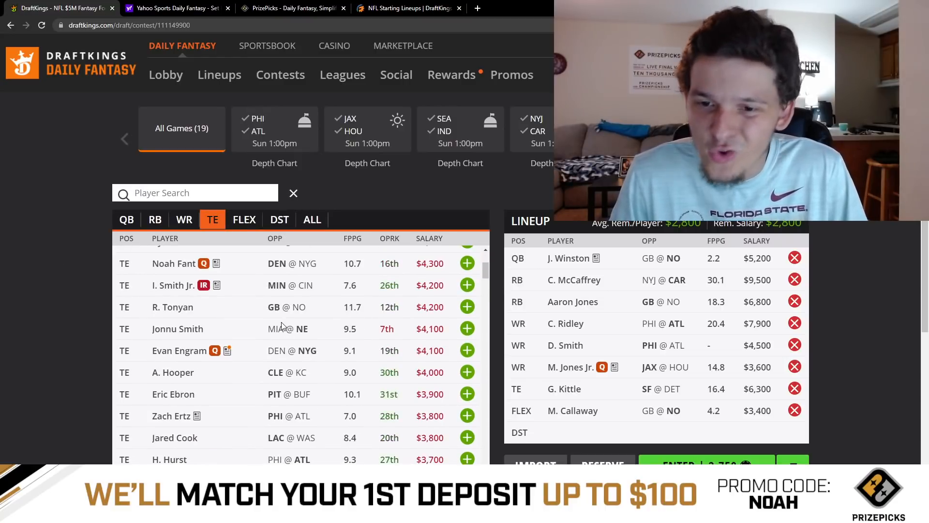
{"action": "scroll", "coordinate": [282, 325], "scroll_direction": "down", "scroll_amount": 1}
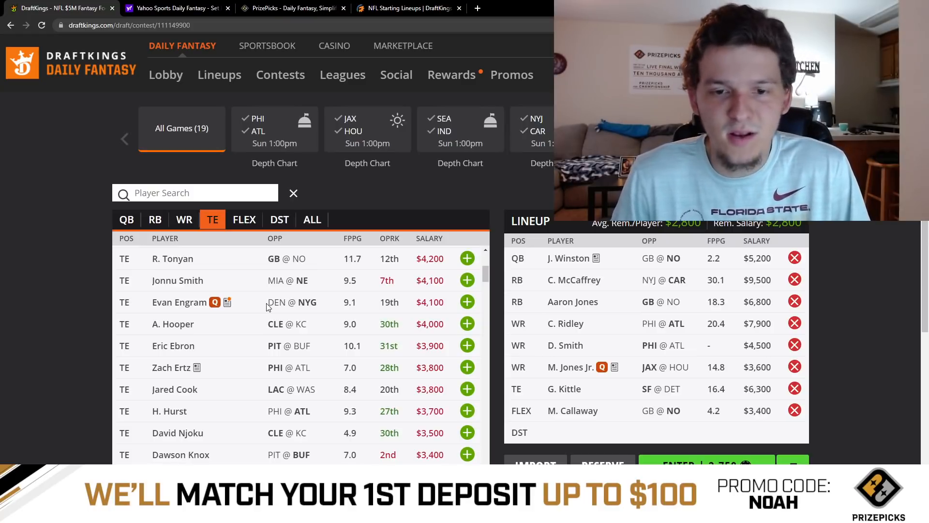
{"action": "scroll", "coordinate": [242, 308], "scroll_direction": "down", "scroll_amount": 2}
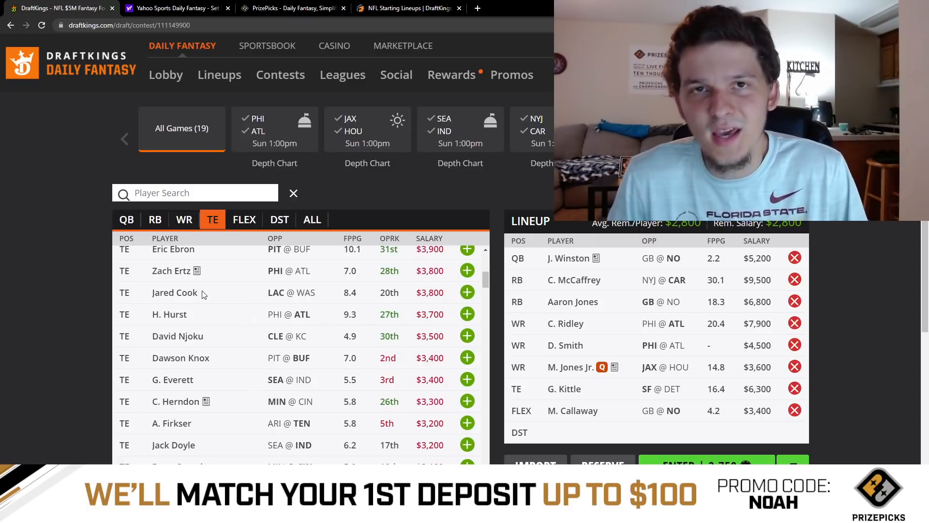
{"action": "scroll", "coordinate": [233, 314], "scroll_direction": "down", "scroll_amount": 2}
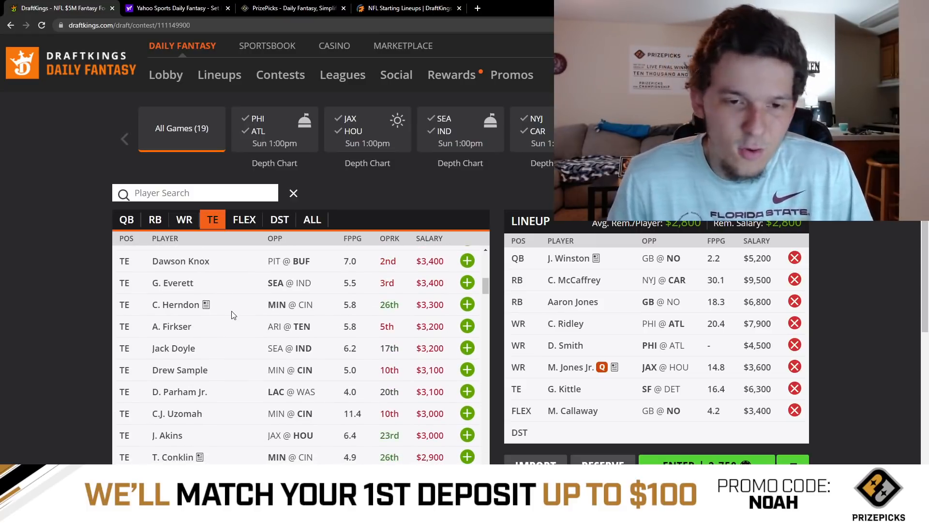
Step: Search the players for "tyler c", review Tyler Conklin's game log, and clear the search
{"action": "left_click", "coordinate": [217, 194]}
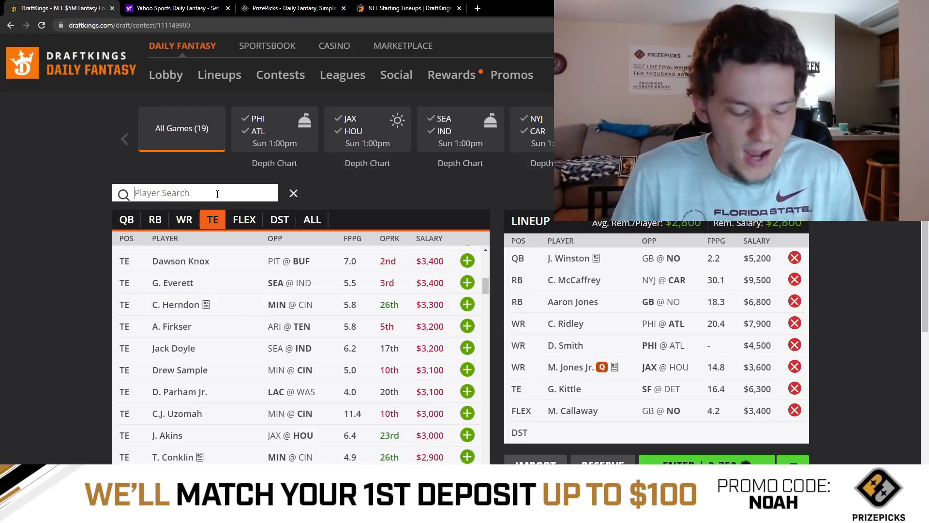
{"action": "type", "text": "tyler"}
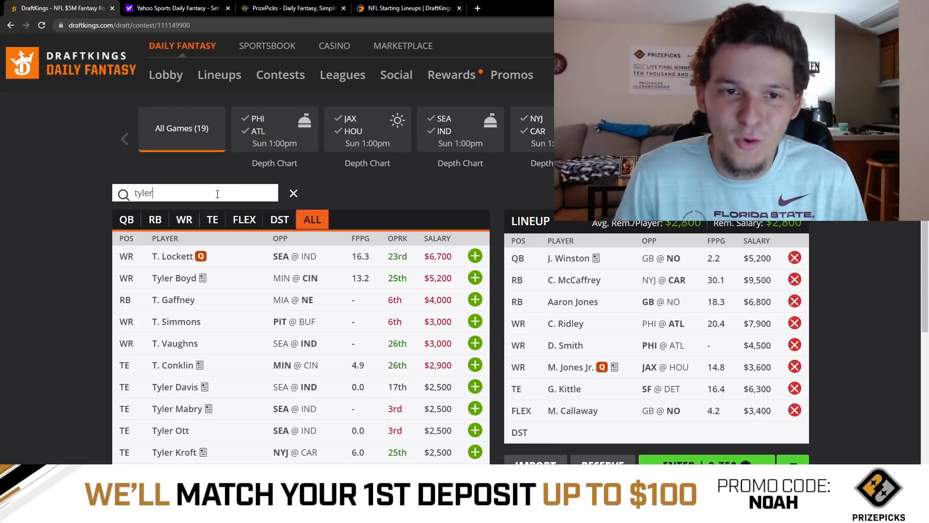
{"action": "type", "text": " c"}
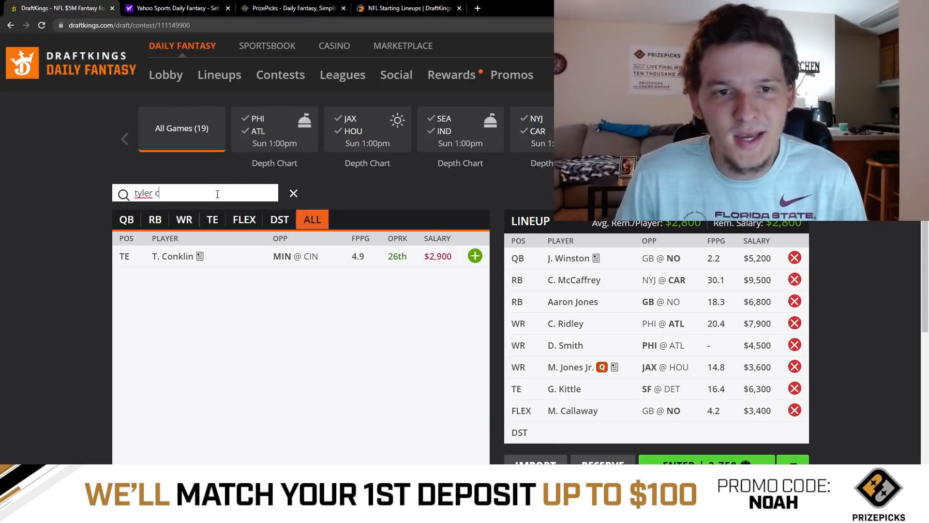
{"action": "left_click", "coordinate": [176, 256]}
{"action": "left_click", "coordinate": [380, 189]}
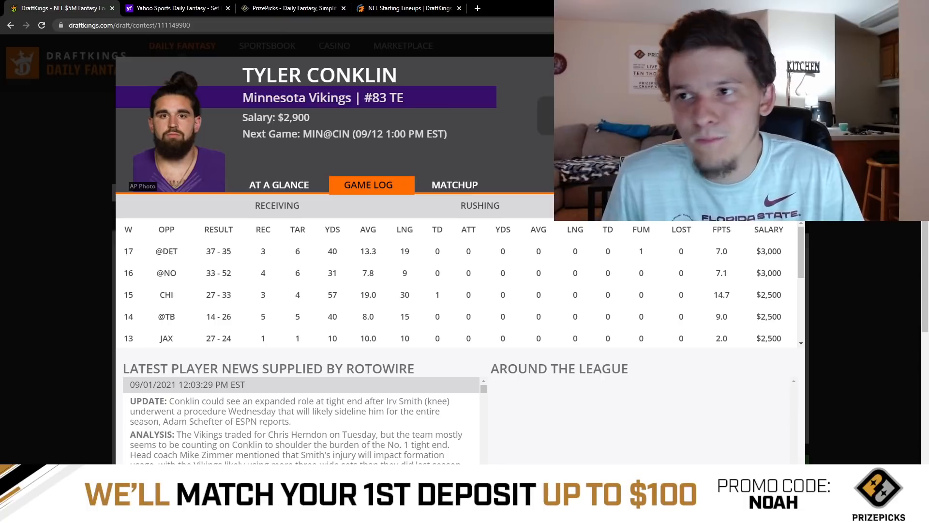
{"action": "key", "text": "Escape"}
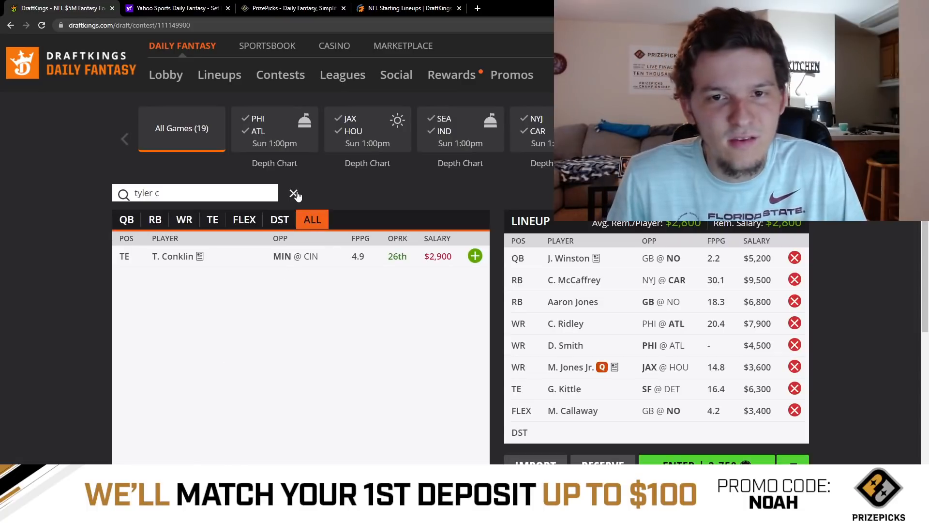
{"action": "left_click", "coordinate": [293, 193]}
Step: Return to the tight ends and compare the cheaper options down to about $2,700 with those at the head of the list
{"action": "left_click", "coordinate": [219, 228]}
{"action": "scroll", "coordinate": [211, 355], "scroll_direction": "down", "scroll_amount": 9}
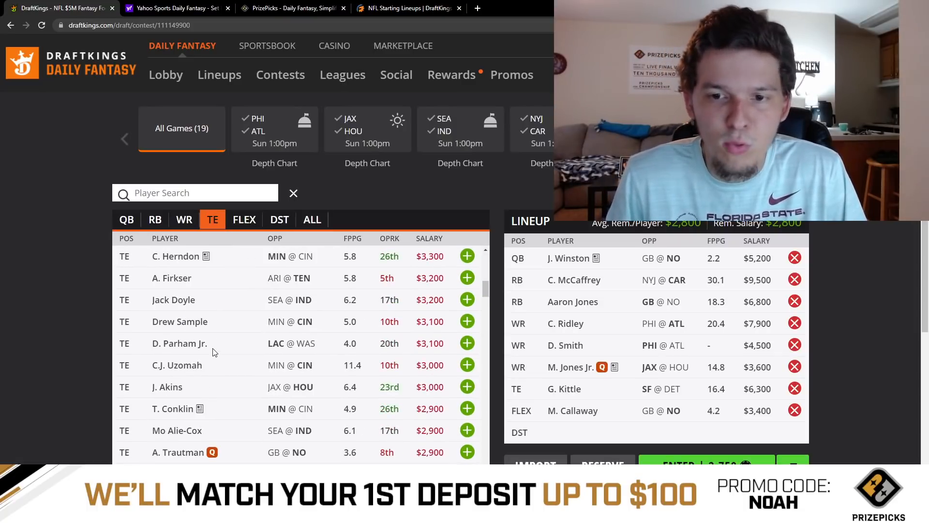
{"action": "scroll", "coordinate": [211, 355], "scroll_direction": "up", "scroll_amount": 1}
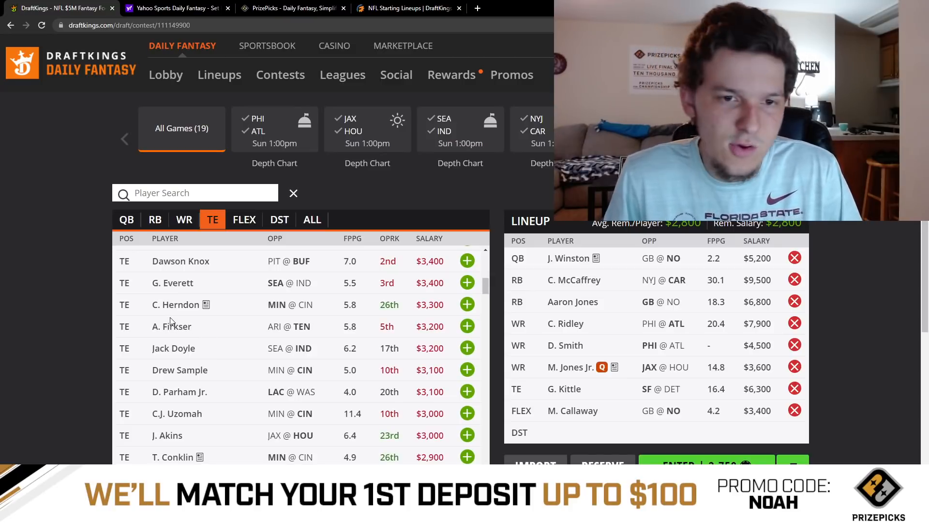
{"action": "scroll", "coordinate": [223, 298], "scroll_direction": "down", "scroll_amount": 3}
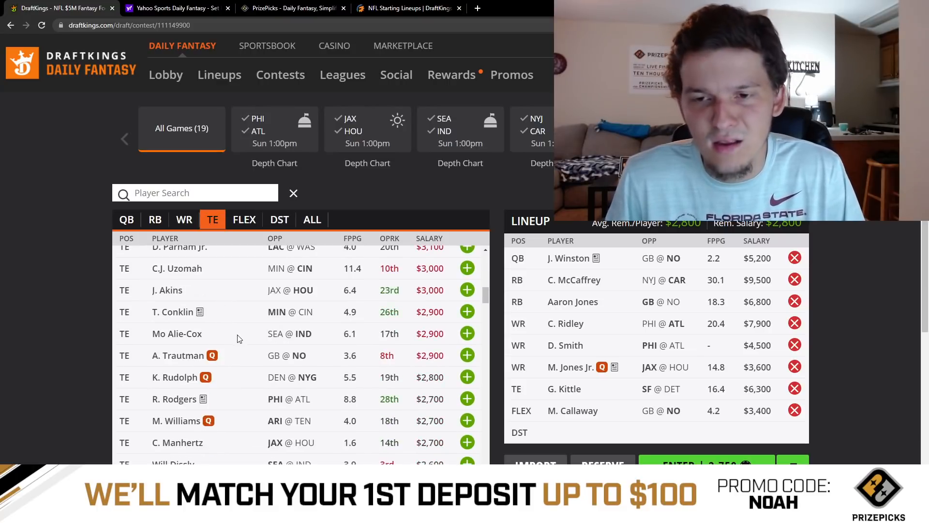
{"action": "scroll", "coordinate": [241, 337], "scroll_direction": "up", "scroll_amount": 3}
{"action": "scroll", "coordinate": [241, 337], "scroll_direction": "up", "scroll_amount": 3}
{"action": "scroll", "coordinate": [235, 311], "scroll_direction": "down", "scroll_amount": 2}
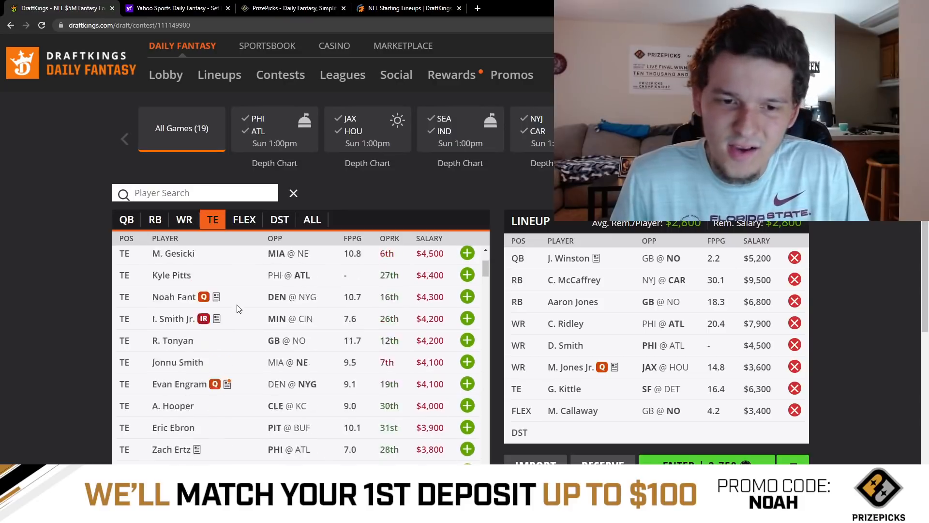
{"action": "scroll", "coordinate": [237, 309], "scroll_direction": "up", "scroll_amount": 3}
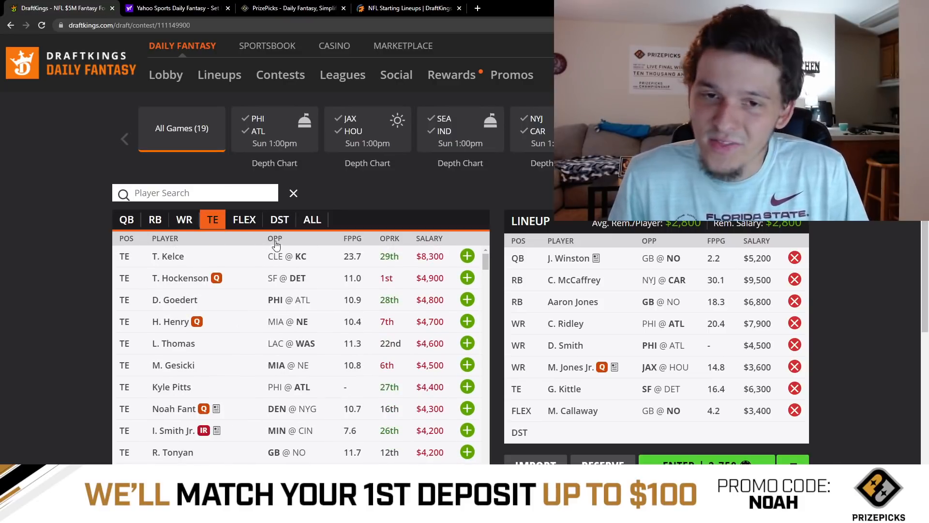
Step: Display the team defenses, examine them down to about $2,300, and add the $2,700 Jaguars to the DraftKings lineup
{"action": "left_click", "coordinate": [279, 219]}
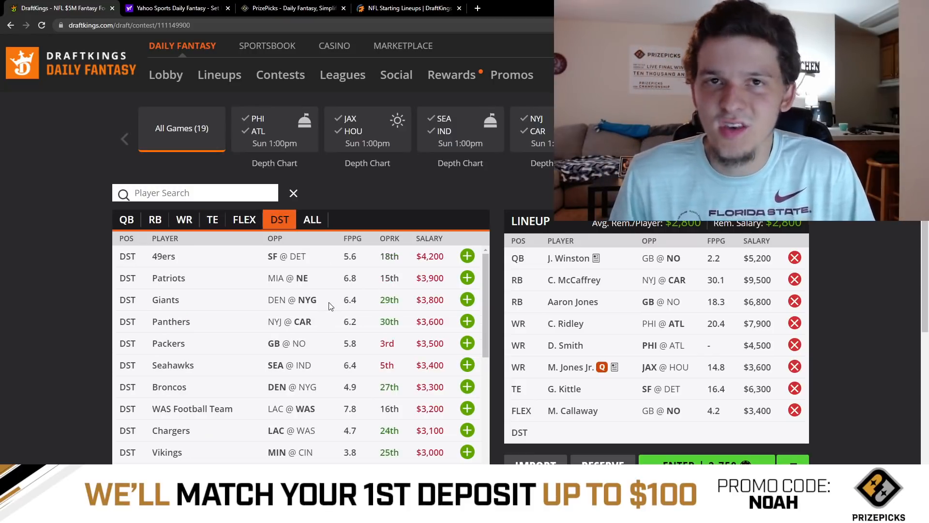
{"action": "scroll", "coordinate": [328, 307], "scroll_direction": "down", "scroll_amount": 2}
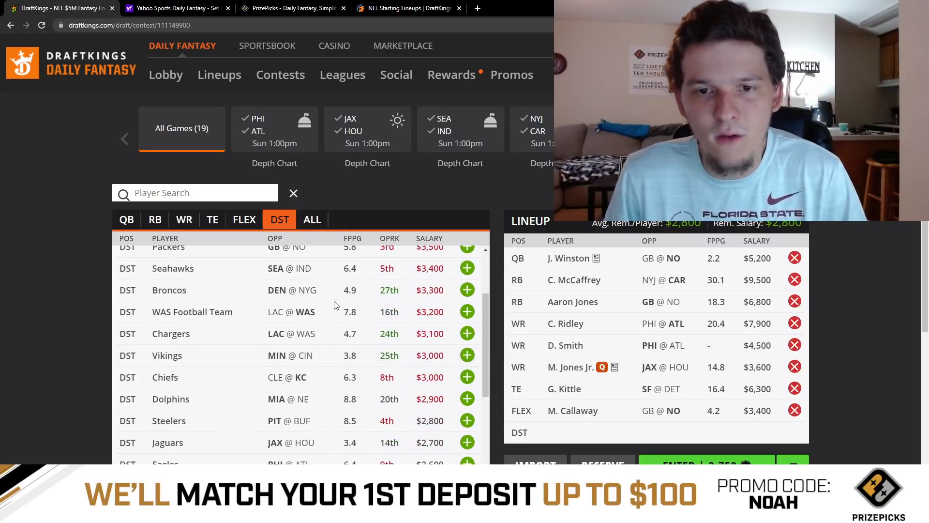
{"action": "scroll", "coordinate": [336, 303], "scroll_direction": "down", "scroll_amount": 1}
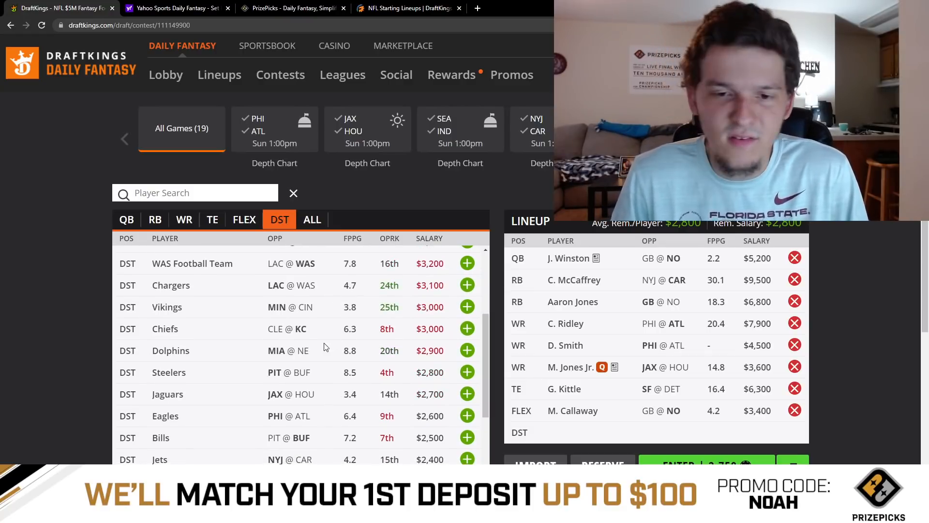
{"action": "scroll", "coordinate": [296, 335], "scroll_direction": "down", "scroll_amount": 1}
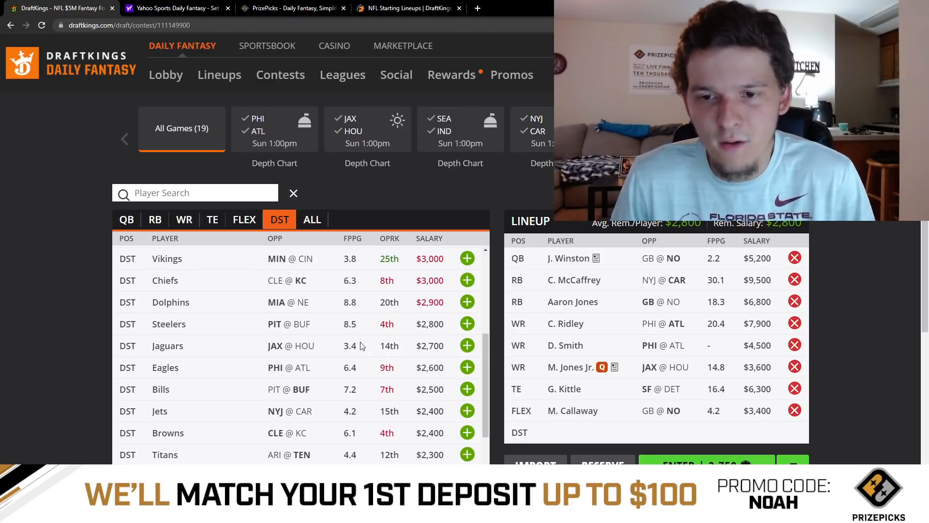
{"action": "left_click", "coordinate": [467, 345]}
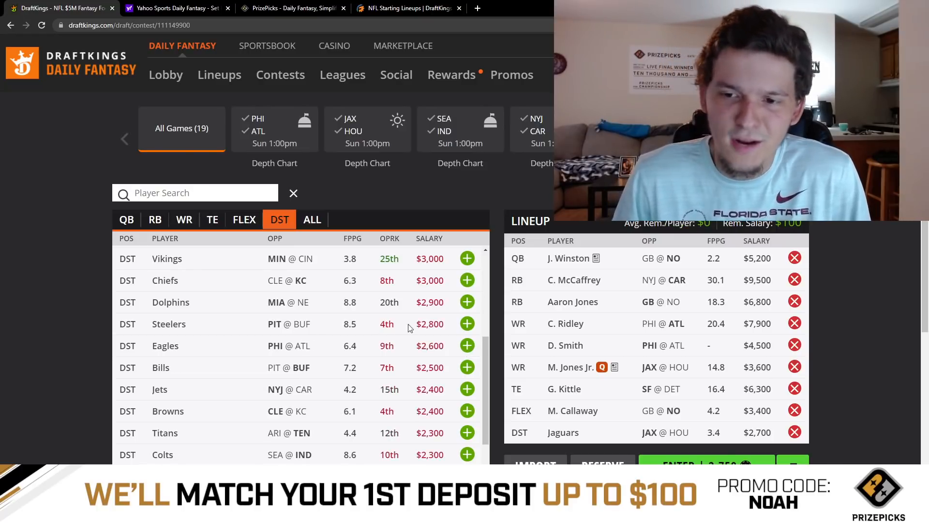
Step: Switch to Yahoo Daily Fantasy, add the $10 Jacksonville Jaguars as the lineup's defense, and review the other defenses
{"action": "key", "text": "ctrl+Tab"}
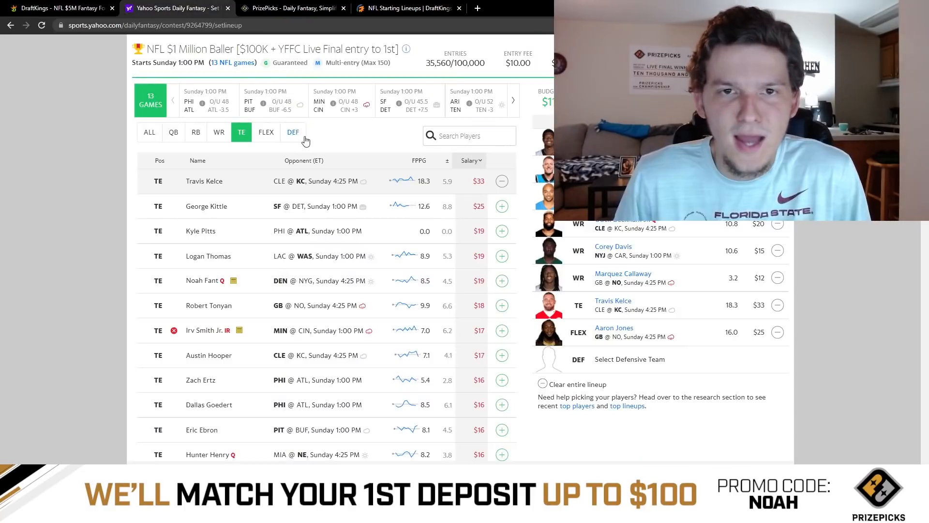
{"action": "scroll", "coordinate": [324, 179], "scroll_direction": "down", "scroll_amount": 8}
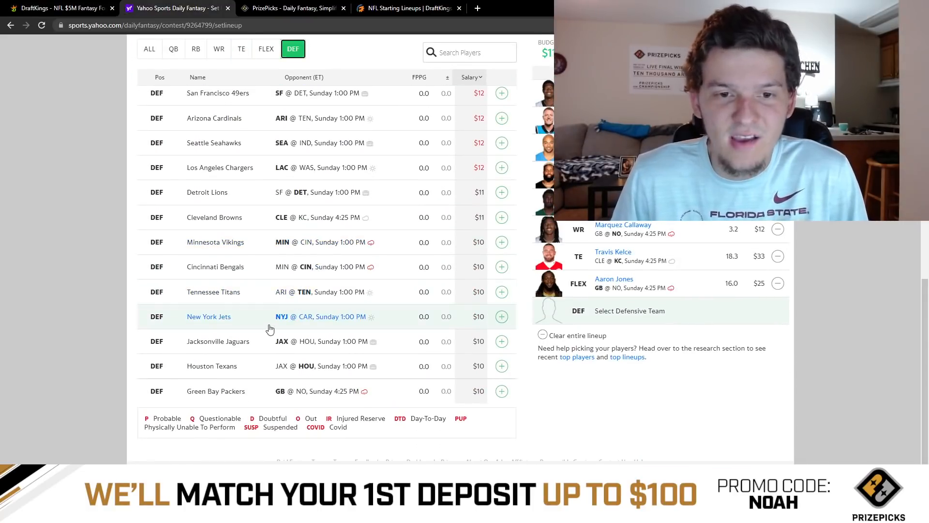
{"action": "left_click", "coordinate": [502, 341]}
{"action": "scroll", "coordinate": [356, 276], "scroll_direction": "up", "scroll_amount": 10}
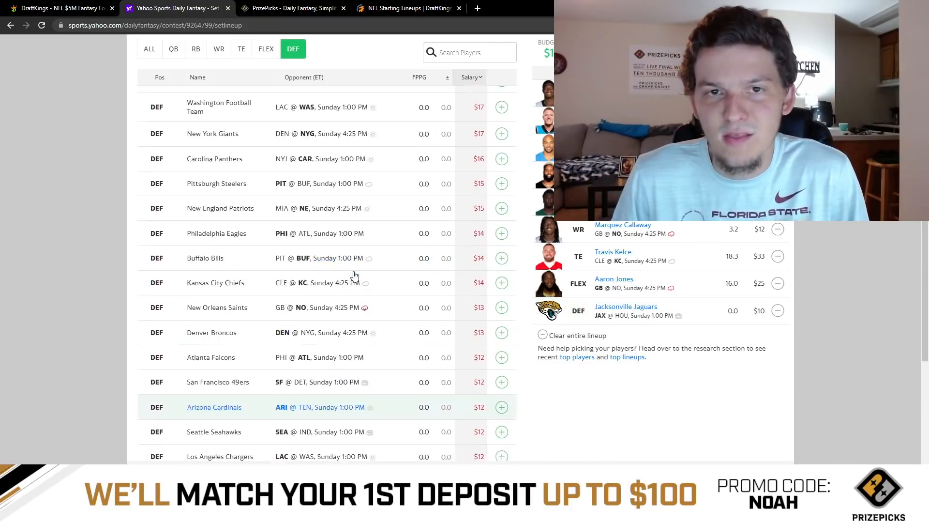
{"action": "scroll", "coordinate": [355, 276], "scroll_direction": "down", "scroll_amount": 1}
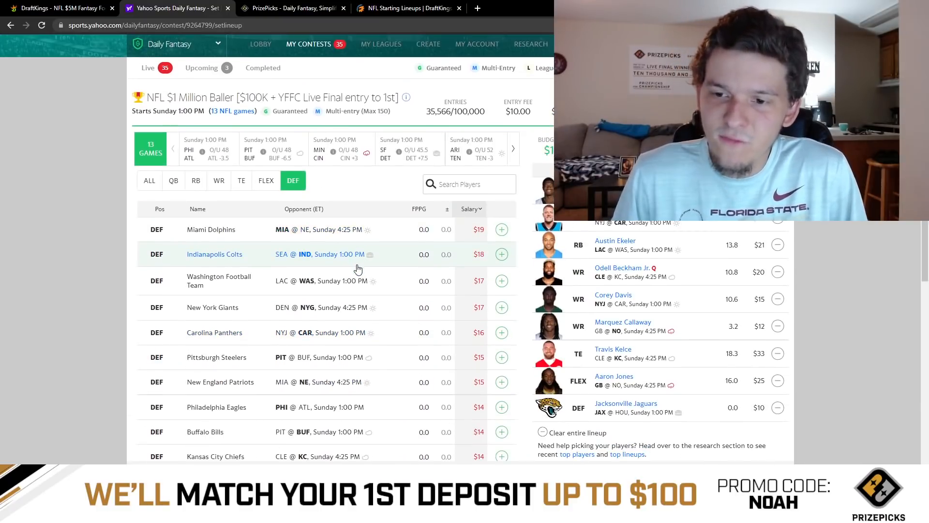
{"action": "scroll", "coordinate": [356, 276], "scroll_direction": "up", "scroll_amount": 1}
{"action": "scroll", "coordinate": [300, 117], "scroll_direction": "down", "scroll_amount": 1}
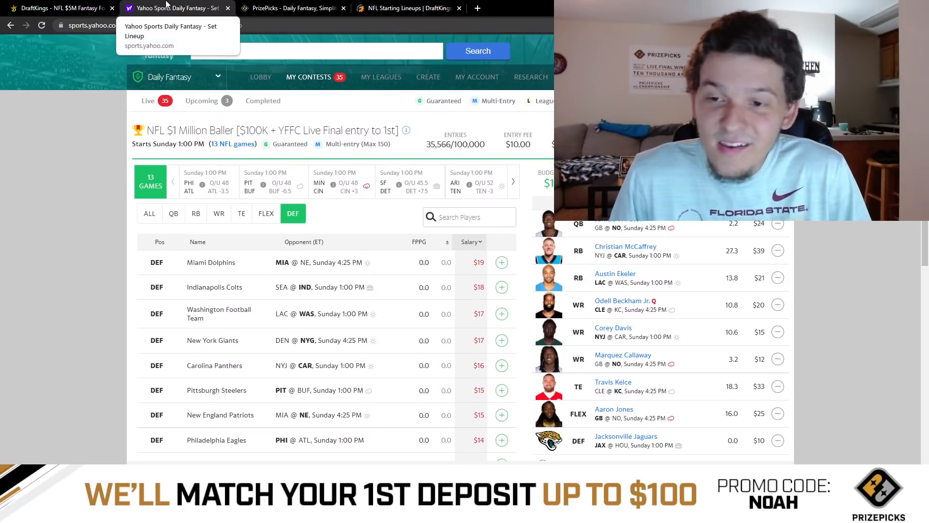
Step: Return to DraftKings, display the quarterback list beside the completed lineup, and switch to PrizePicks
{"action": "left_click", "coordinate": [88, 6]}
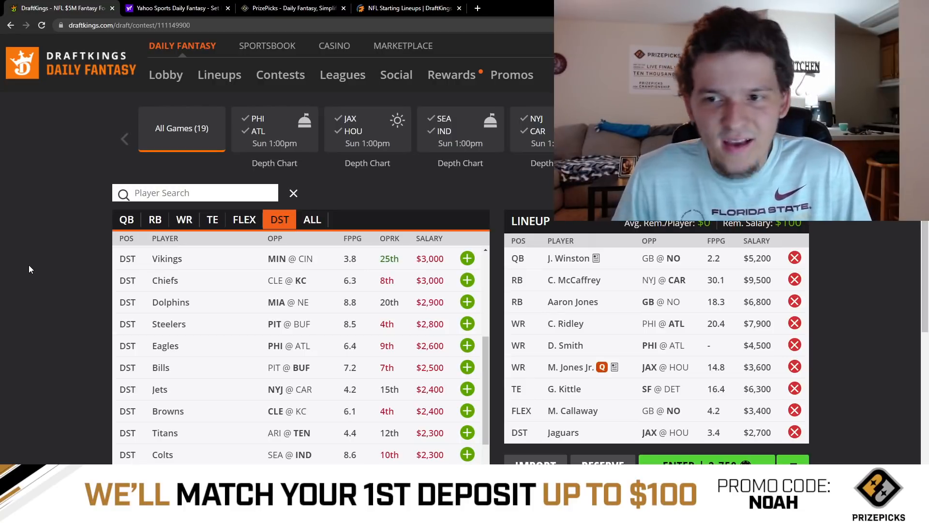
{"action": "scroll", "coordinate": [138, 315], "scroll_direction": "up", "scroll_amount": 4}
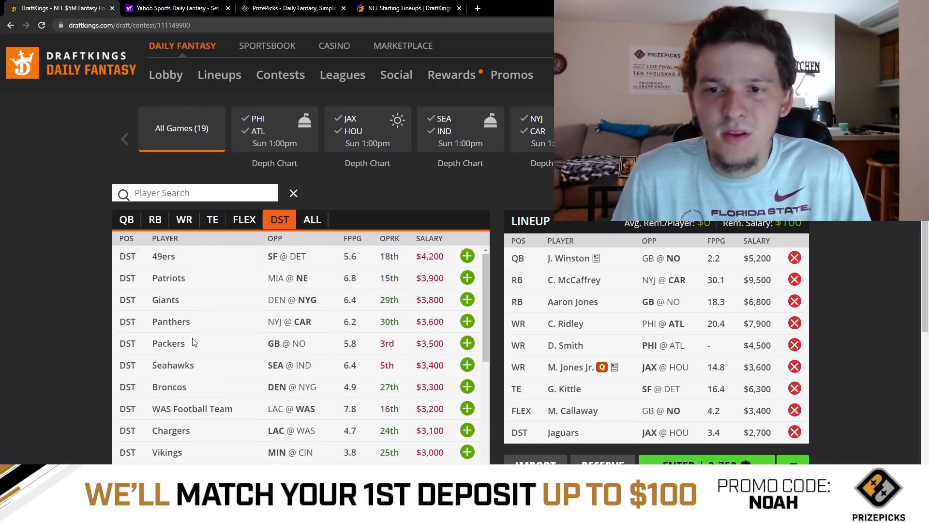
{"action": "left_click", "coordinate": [125, 221]}
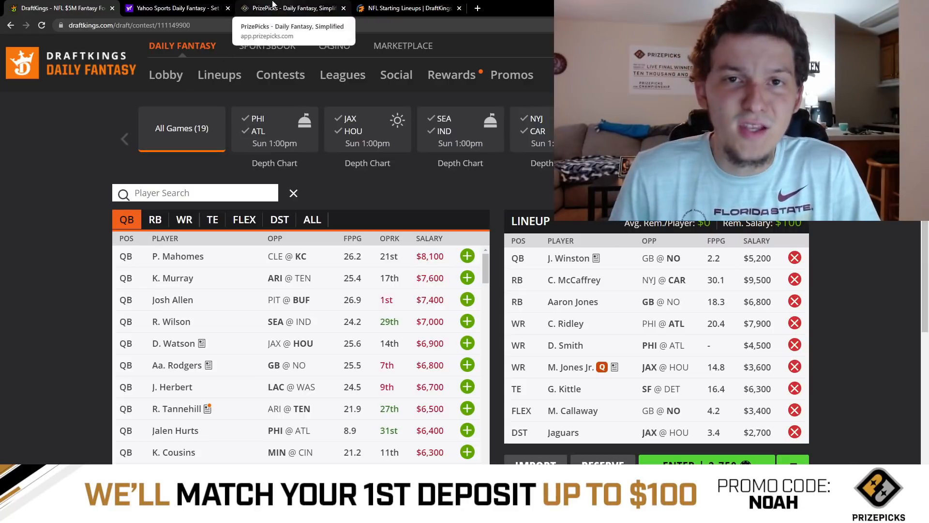
{"action": "left_click", "coordinate": [273, 5]}
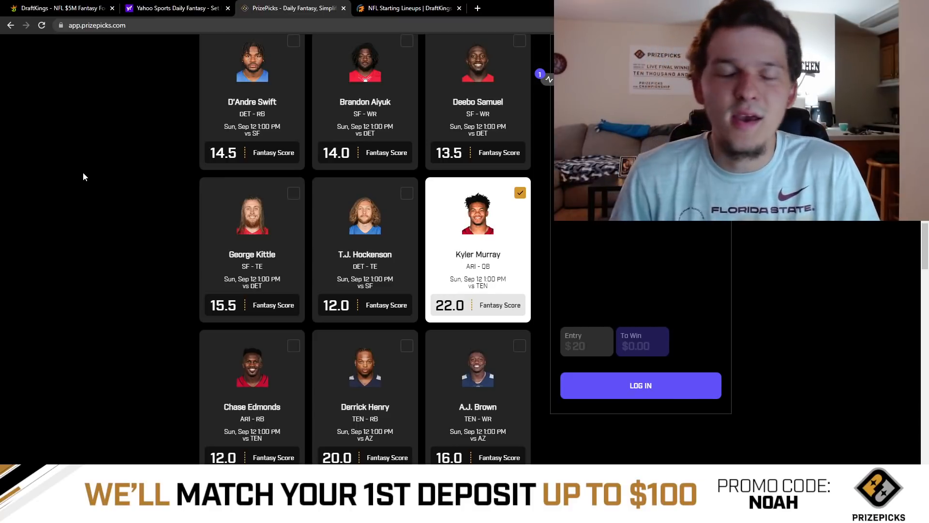
Step: Look through the PrizePicks player projections and add Marquez Callaway's 10.0 fantasy score to the entry
{"action": "scroll", "coordinate": [387, 227], "scroll_direction": "down", "scroll_amount": 7}
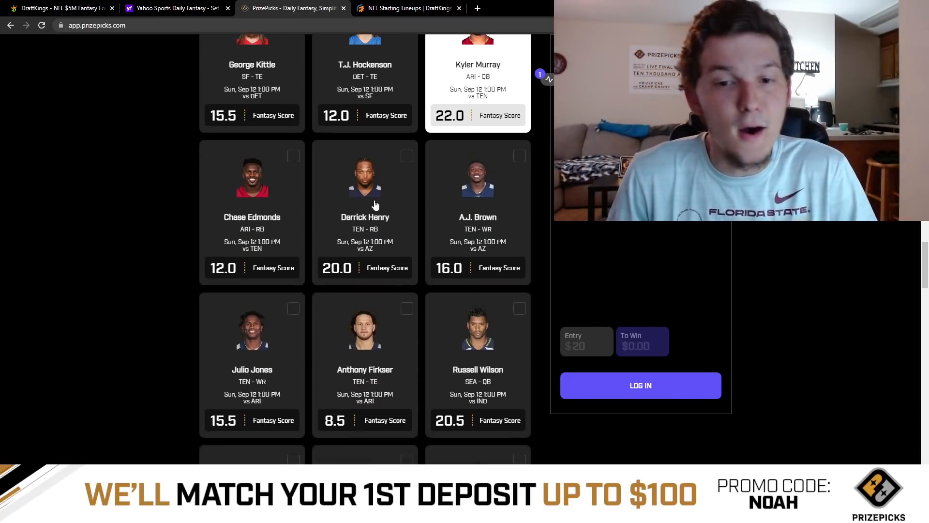
{"action": "scroll", "coordinate": [373, 205], "scroll_direction": "down", "scroll_amount": 20}
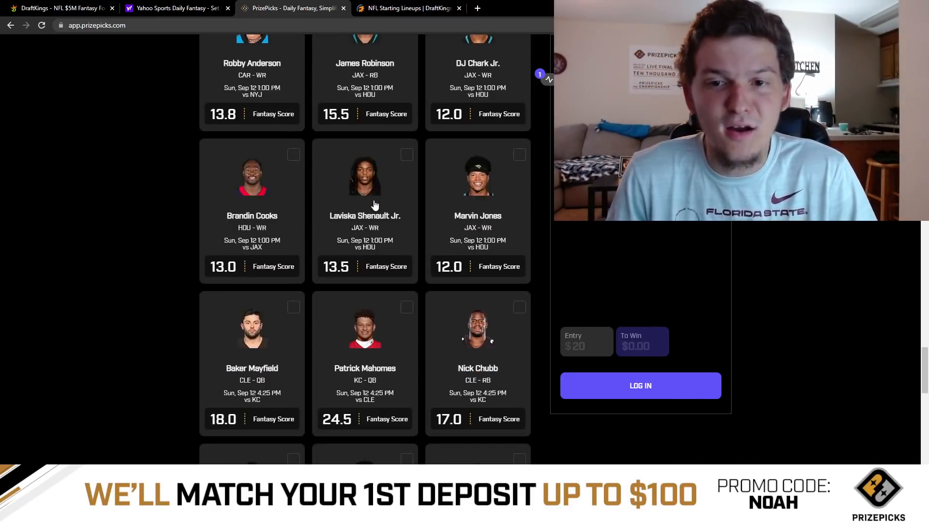
{"action": "scroll", "coordinate": [375, 205], "scroll_direction": "down", "scroll_amount": 16}
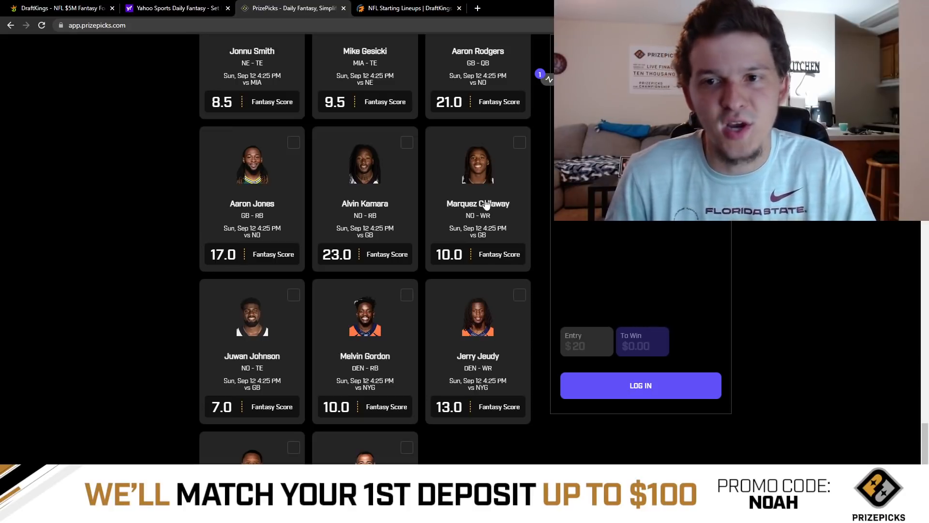
{"action": "left_click", "coordinate": [487, 205]}
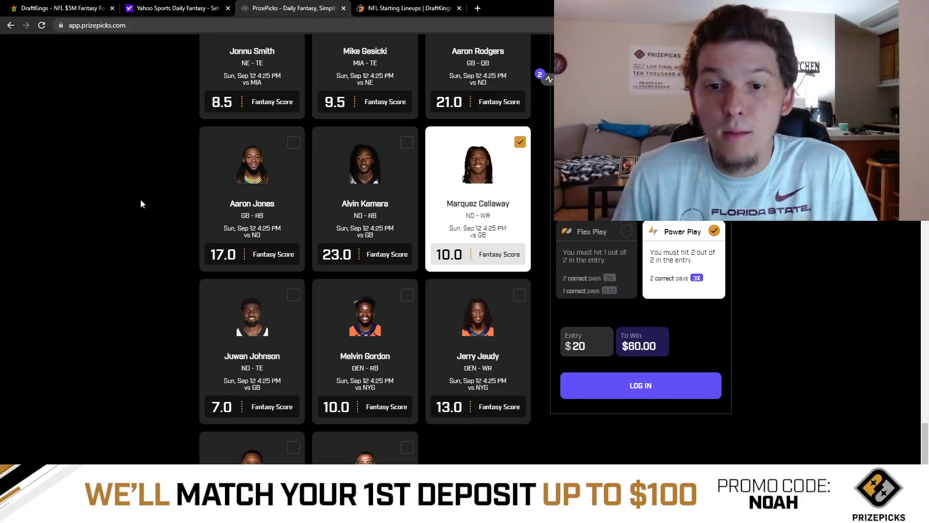
Step: Add Christian McCaffrey to the PrizePicks entry and choose the over on his 23.5 projected fantasy score
{"action": "scroll", "coordinate": [143, 205], "scroll_direction": "up", "scroll_amount": 6}
{"action": "scroll", "coordinate": [149, 212], "scroll_direction": "up", "scroll_amount": 7}
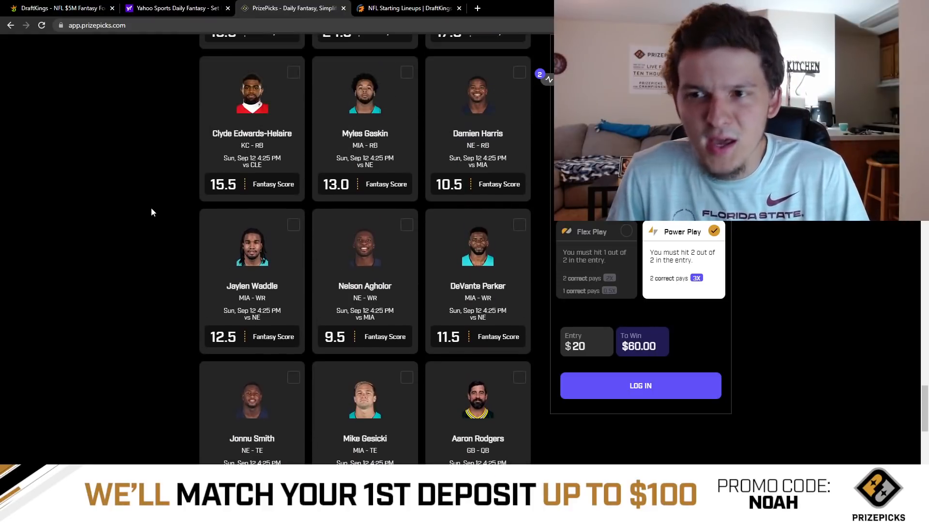
{"action": "scroll", "coordinate": [149, 212], "scroll_direction": "up", "scroll_amount": 8}
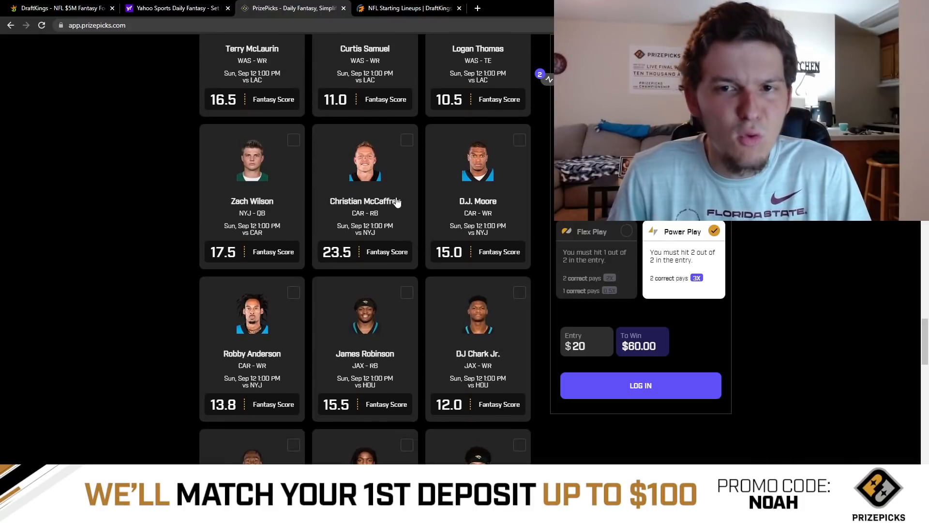
{"action": "left_click", "coordinate": [374, 195]}
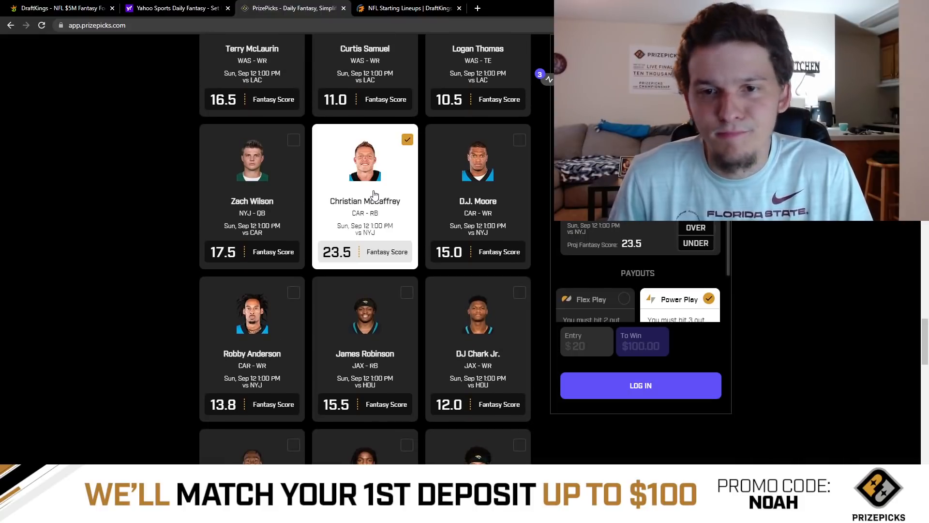
{"action": "left_click", "coordinate": [706, 227]}
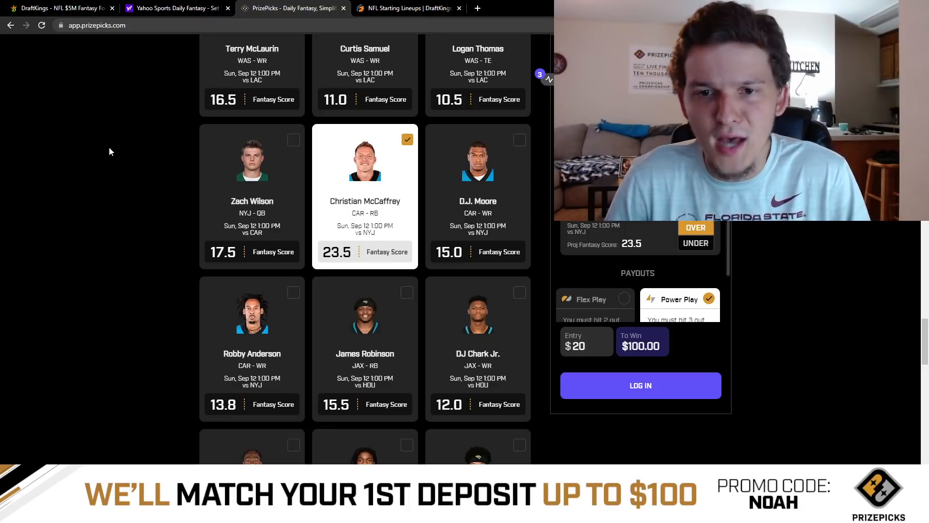
Step: Switch to DraftKings, display the running backs, and review Christian McCaffrey's game log from the lineup
{"action": "left_click", "coordinate": [58, 9]}
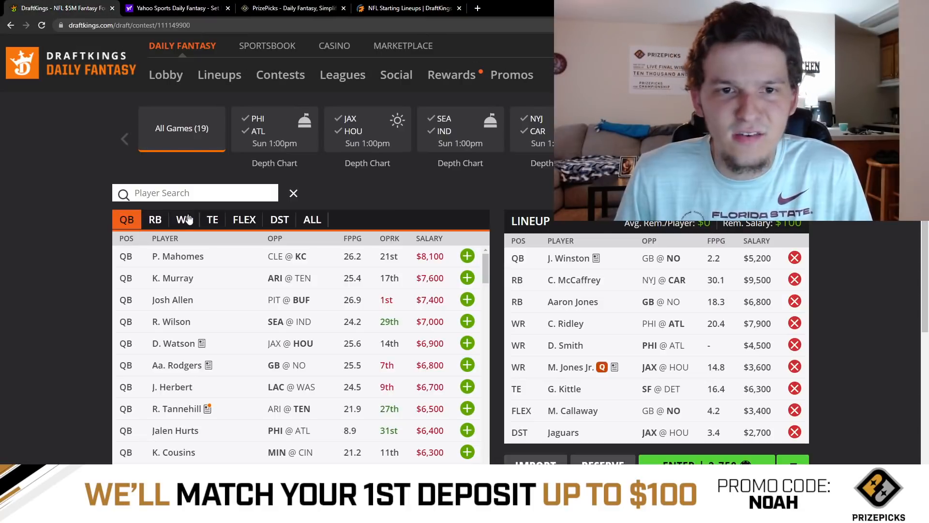
{"action": "left_click", "coordinate": [155, 219]}
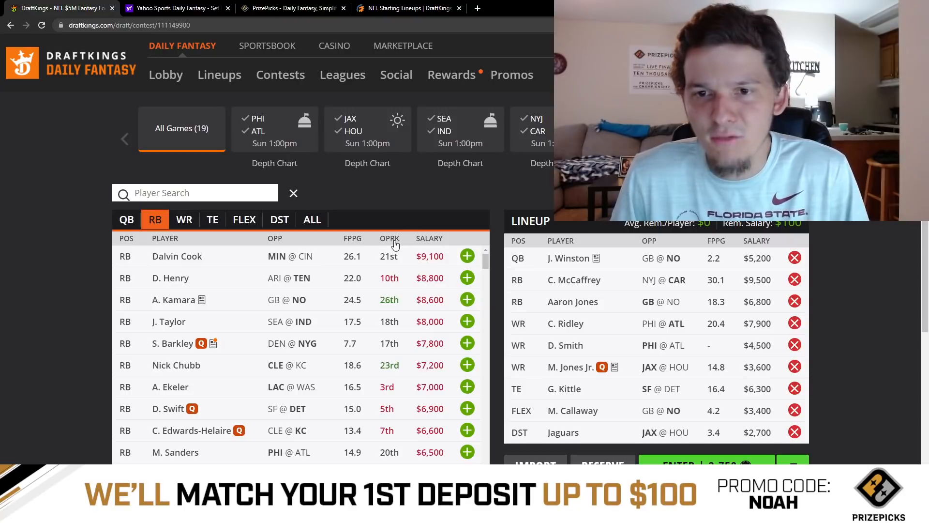
{"action": "left_click", "coordinate": [575, 286]}
{"action": "left_click", "coordinate": [404, 187]}
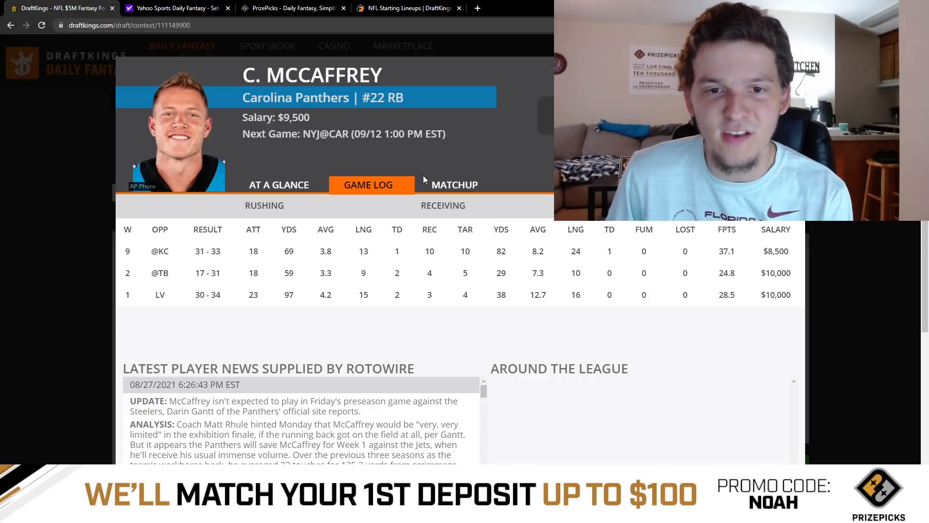
{"action": "key", "text": "Escape"}
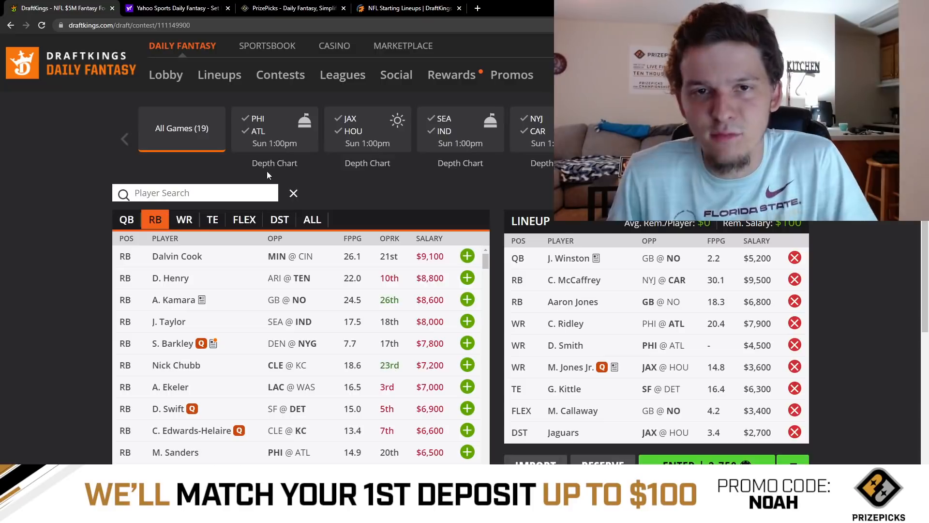
Step: Return to PrizePicks, review the three-pick entry's Flex Play and Power Play payouts, and switch back to DraftKings
{"action": "left_click", "coordinate": [279, 5]}
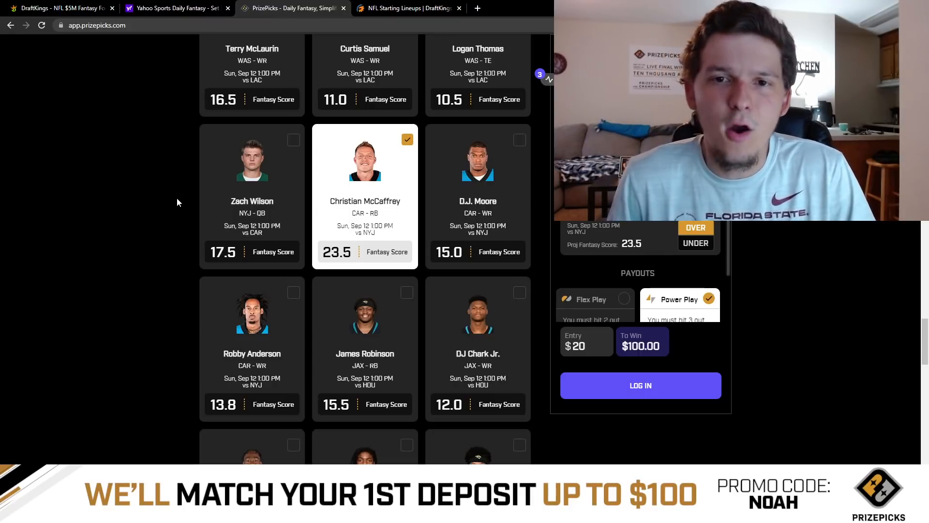
{"action": "scroll", "coordinate": [177, 207], "scroll_direction": "up", "scroll_amount": 4}
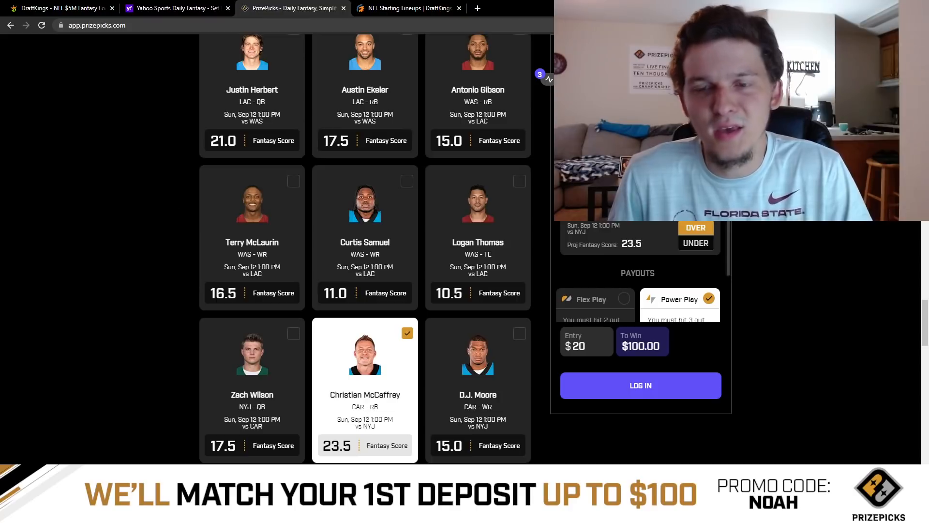
{"action": "scroll", "coordinate": [639, 291], "scroll_direction": "down", "scroll_amount": 1}
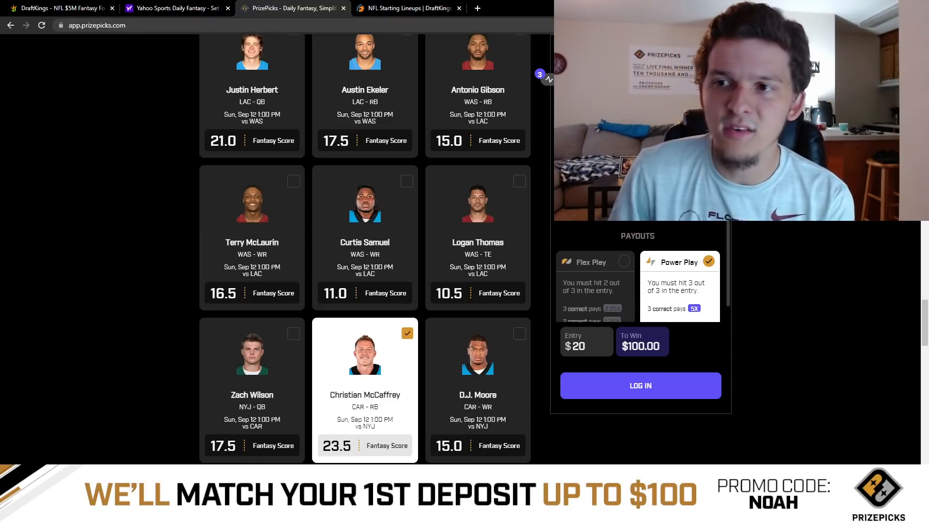
{"action": "scroll", "coordinate": [576, 232], "scroll_direction": "up", "scroll_amount": 1}
{"action": "scroll", "coordinate": [576, 232], "scroll_direction": "down", "scroll_amount": 1}
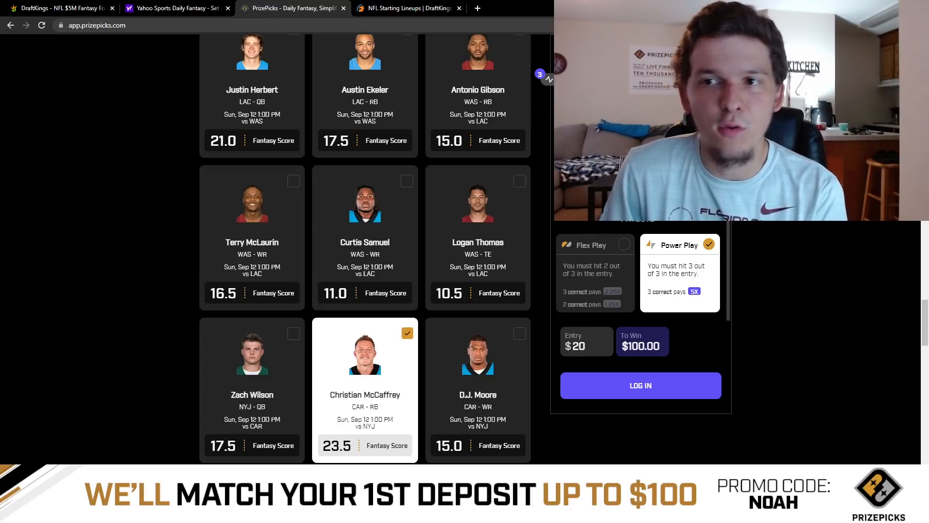
{"action": "scroll", "coordinate": [678, 293], "scroll_direction": "up", "scroll_amount": 1}
{"action": "scroll", "coordinate": [648, 286], "scroll_direction": "down", "scroll_amount": 1}
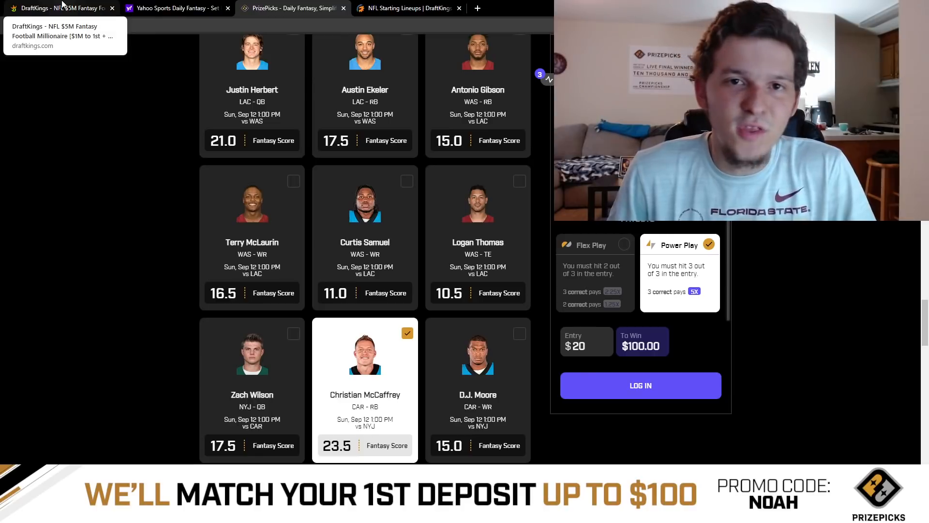
{"action": "left_click", "coordinate": [62, 6]}
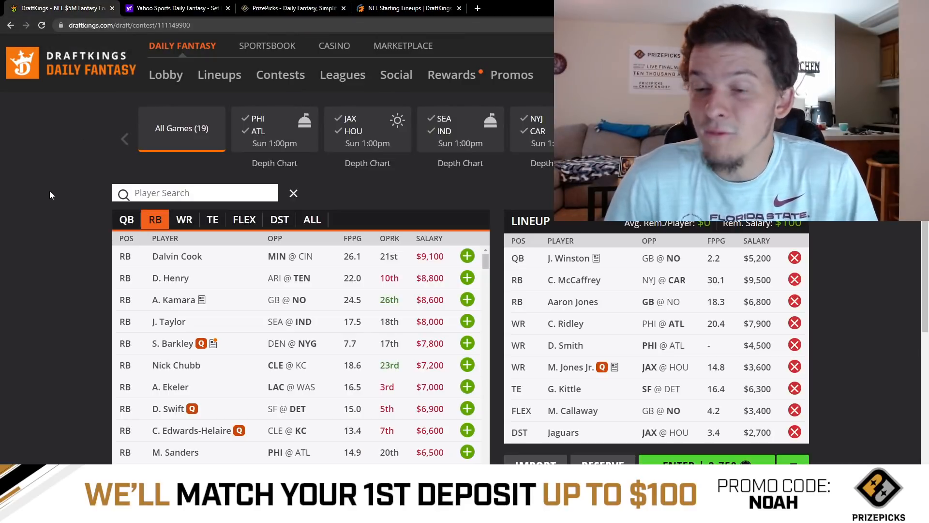